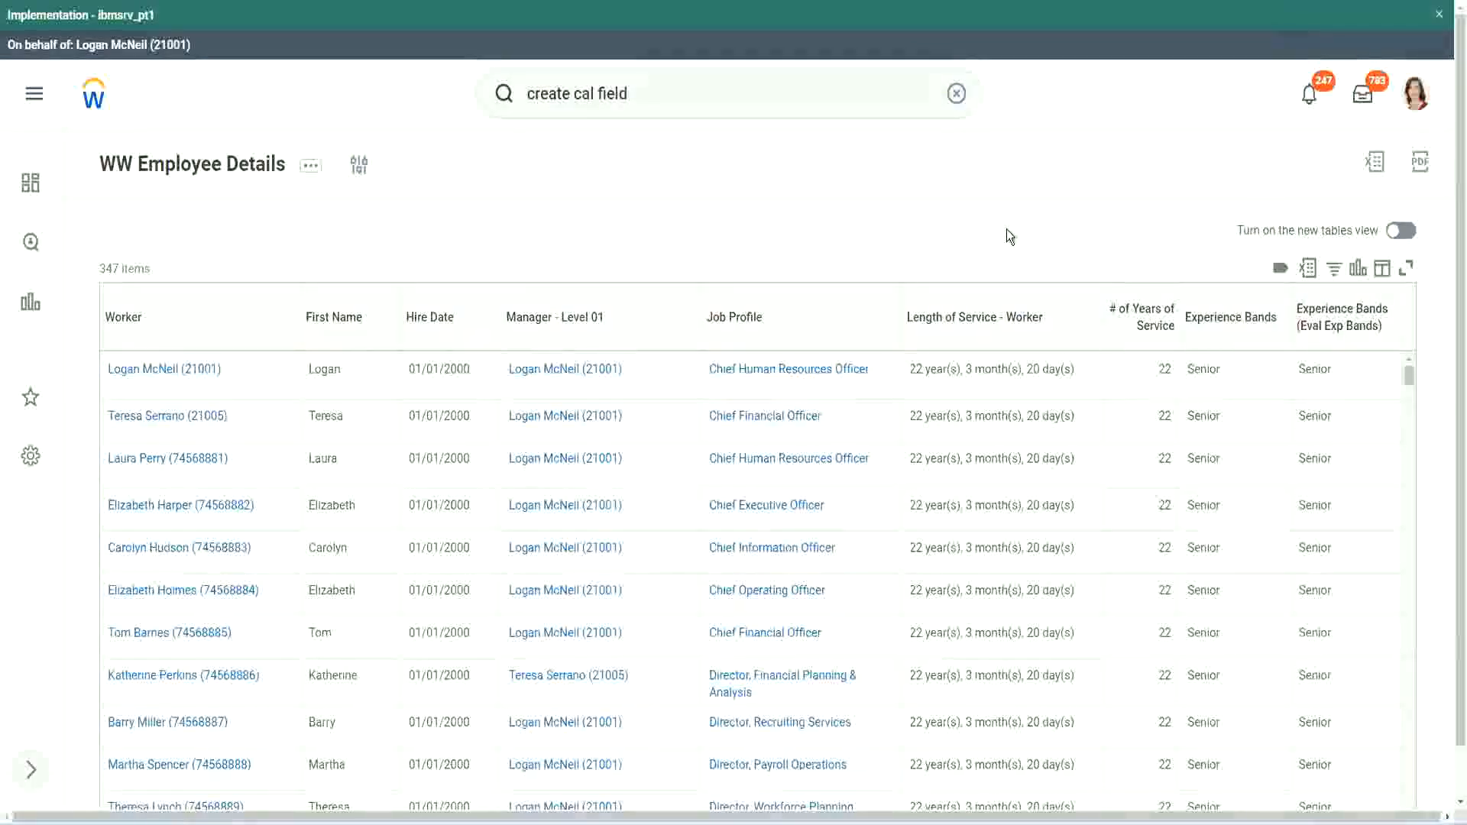
left_click(1272, 368)
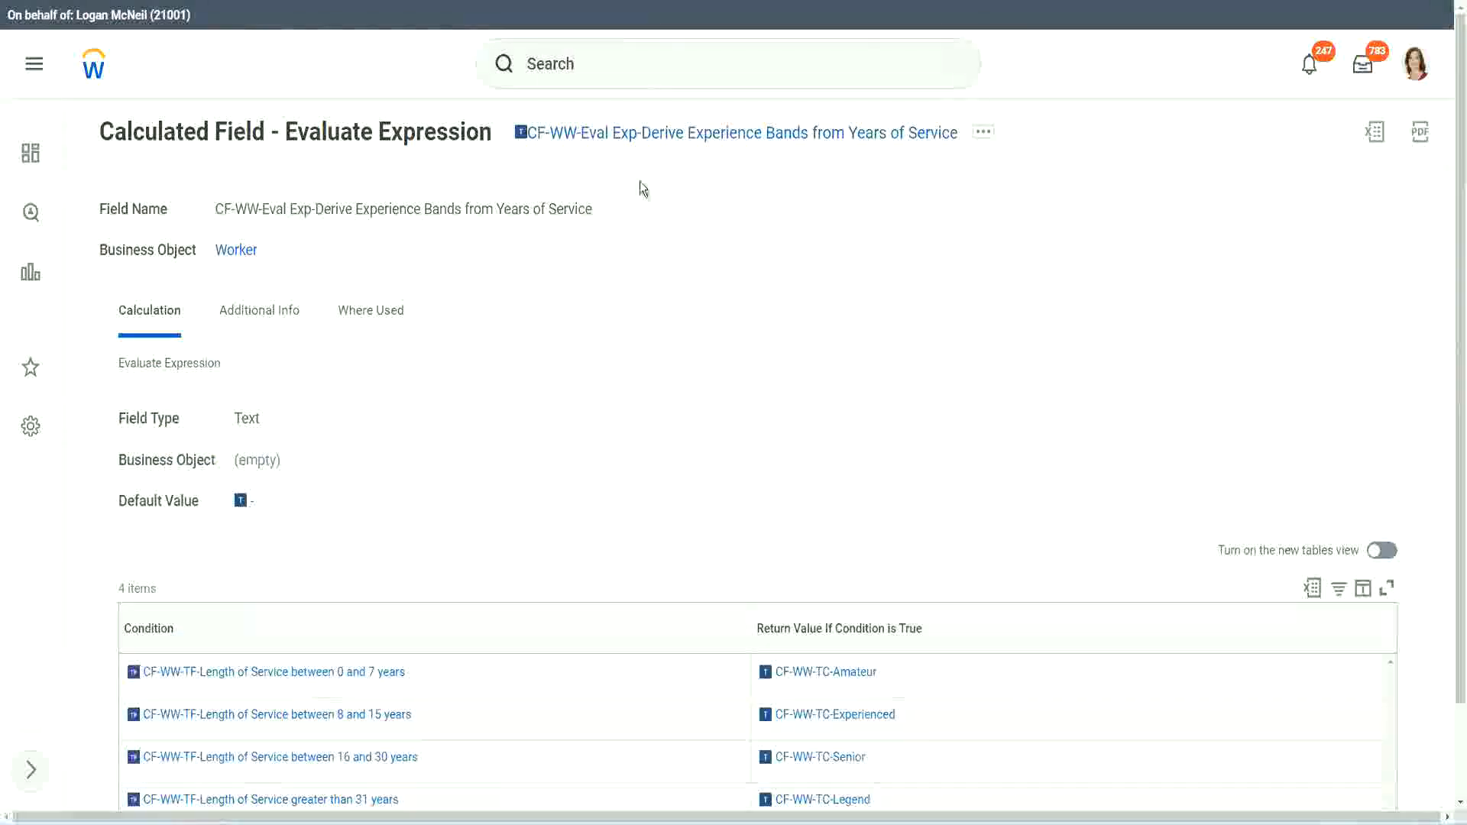
right_click(633, 142)
left_click(670, 225)
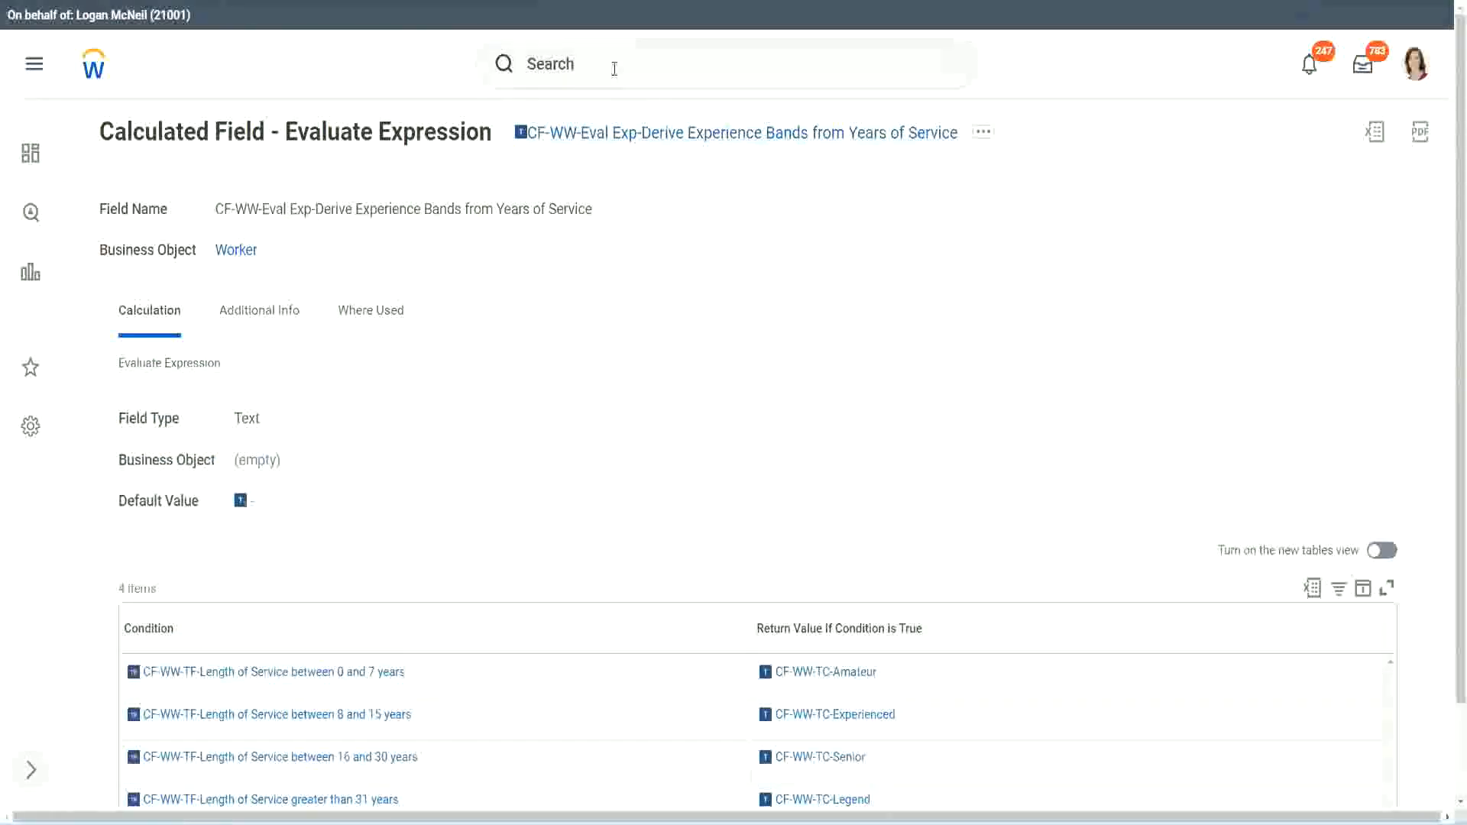
left_click(614, 69)
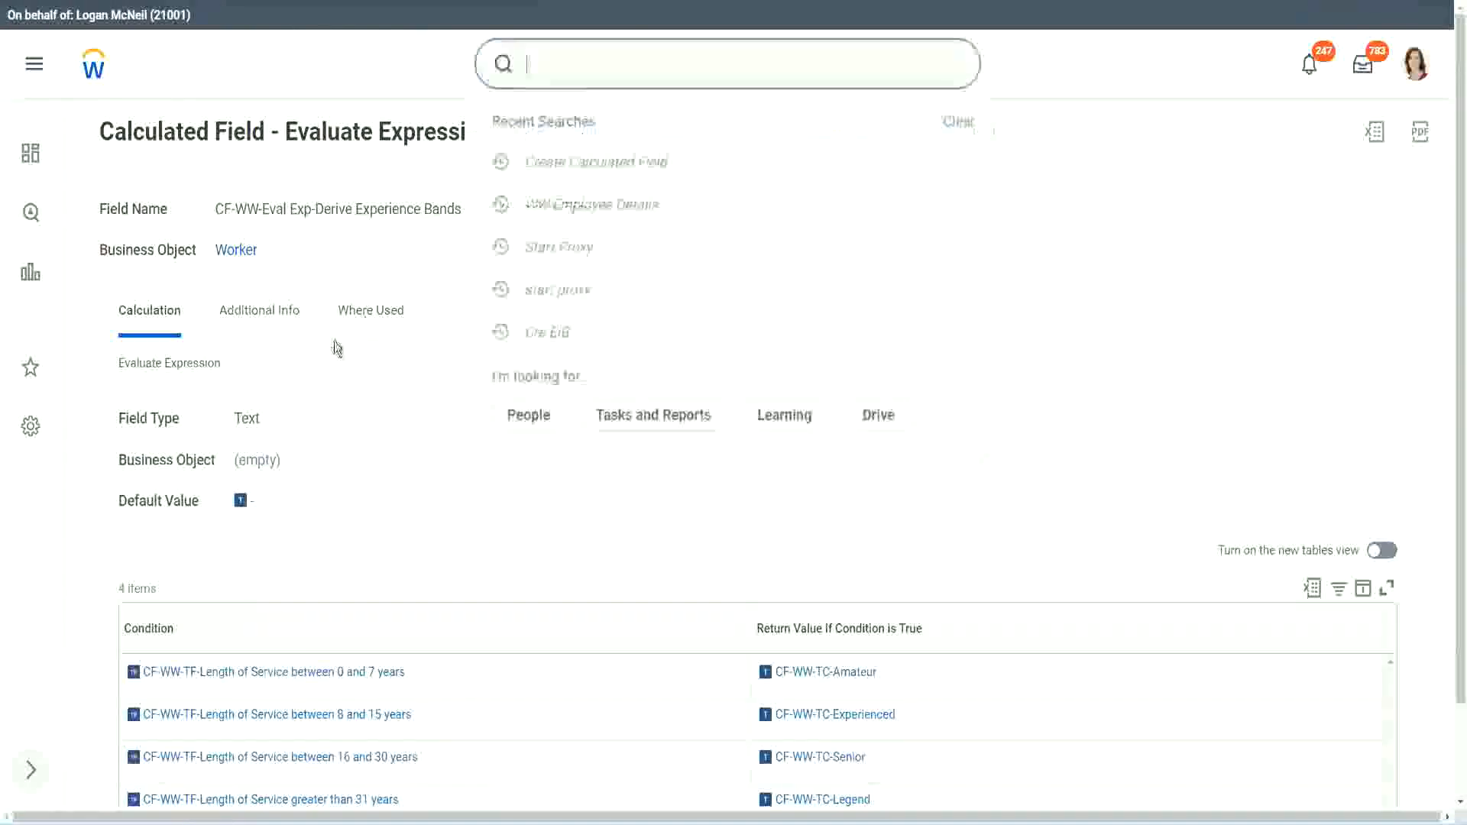
left_click(1039, 178)
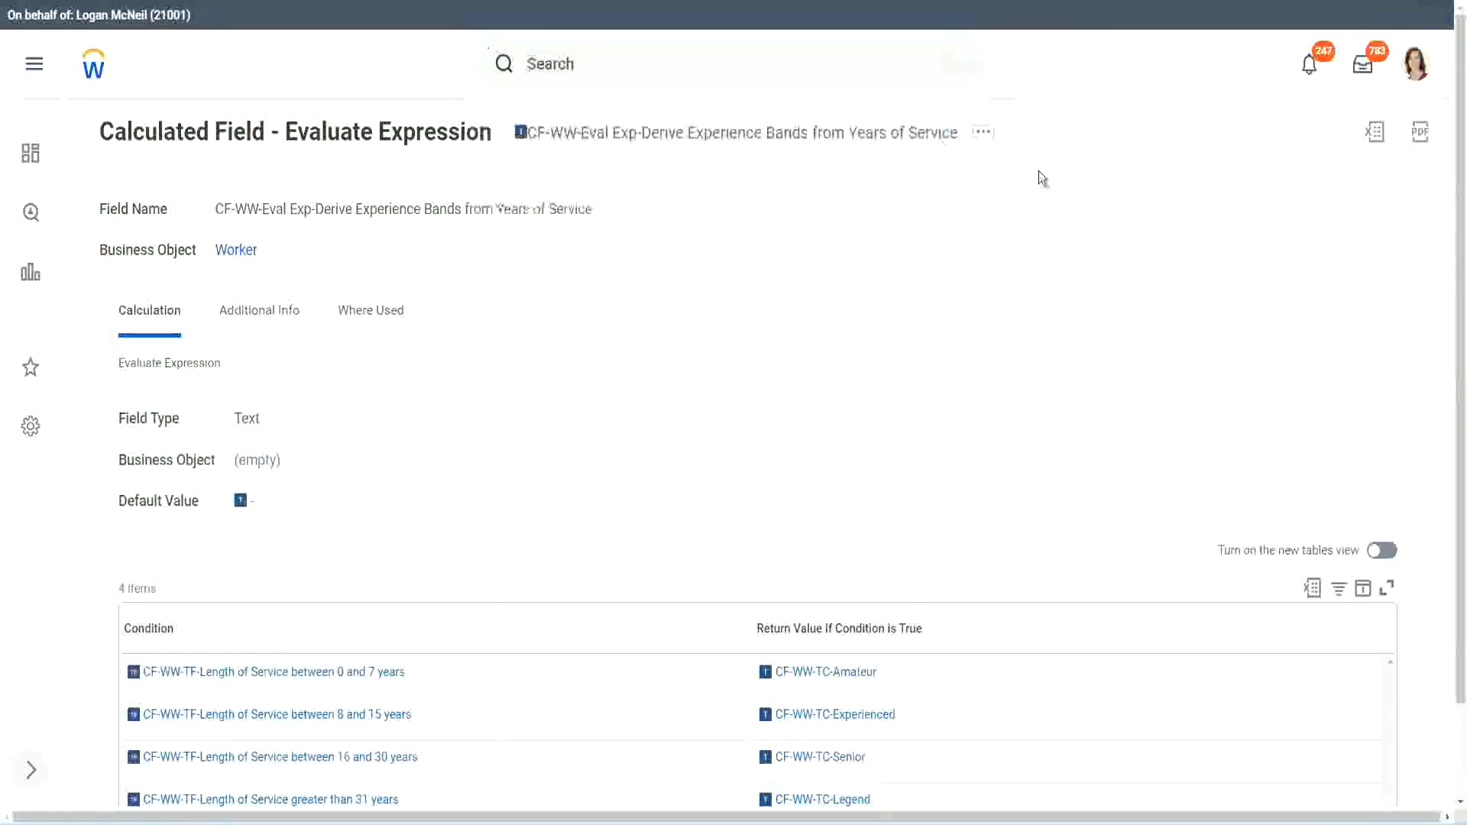
- Search for "create calc field" and open the Create Calculated Field task
left_click(581, 57)
type("create calc")
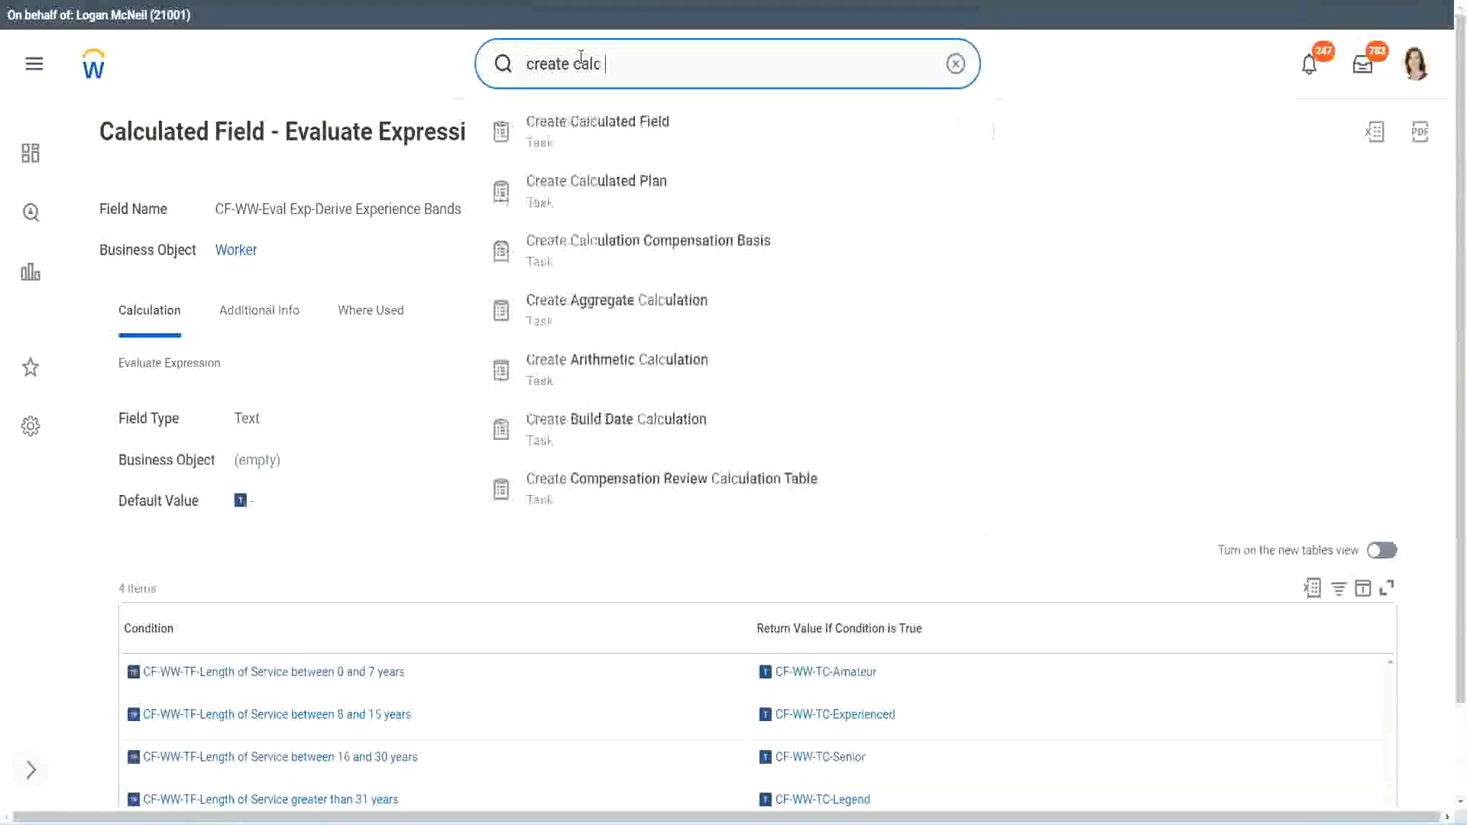
type(" field")
left_click(611, 142)
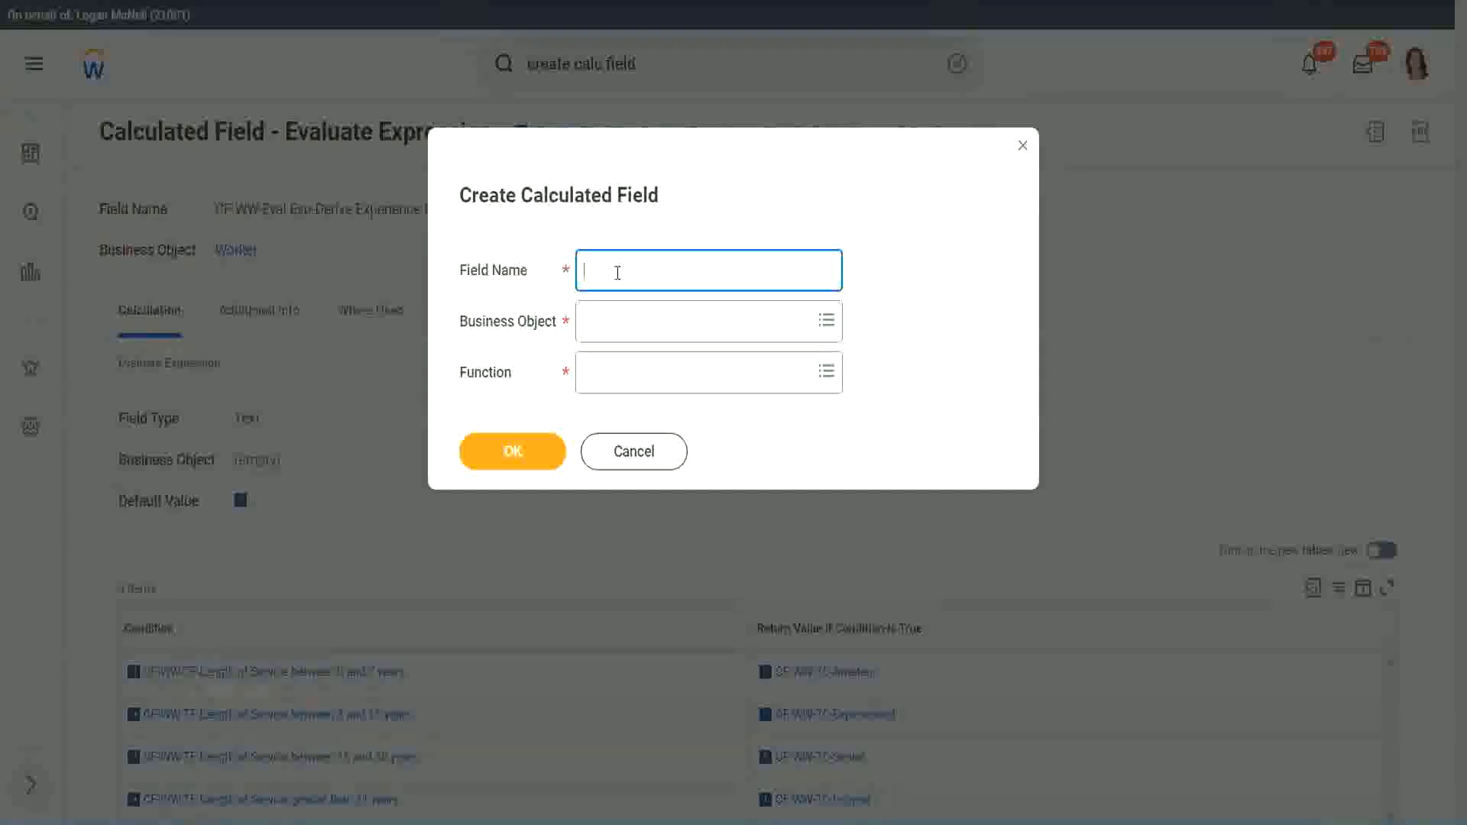
- Name the new calculated field "CF-WW-LRB-Identify Experience Bands from years of Service"
type("CF-WW-LRB-Identify Exeper")
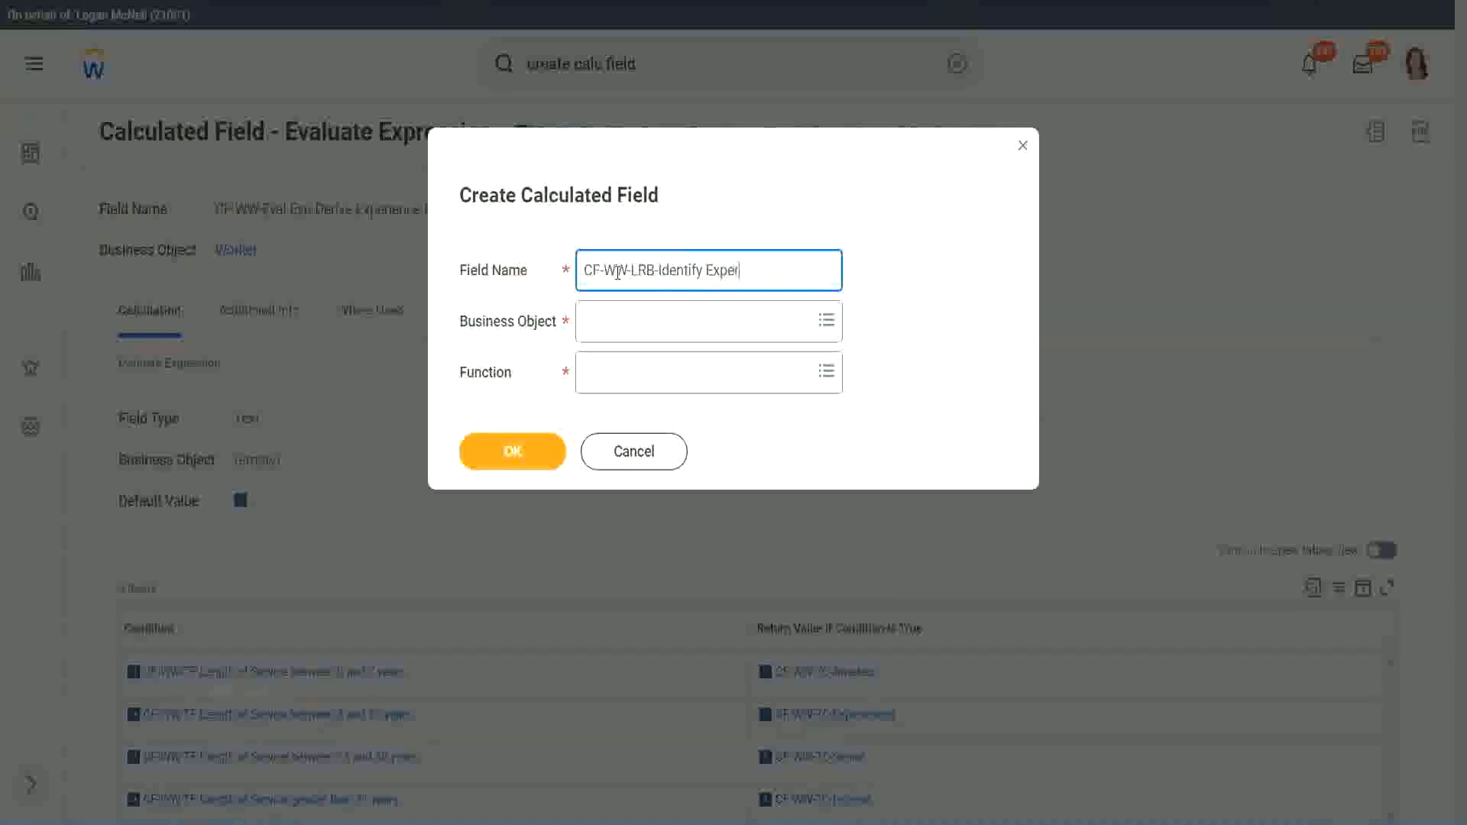
type("ience Bands from")
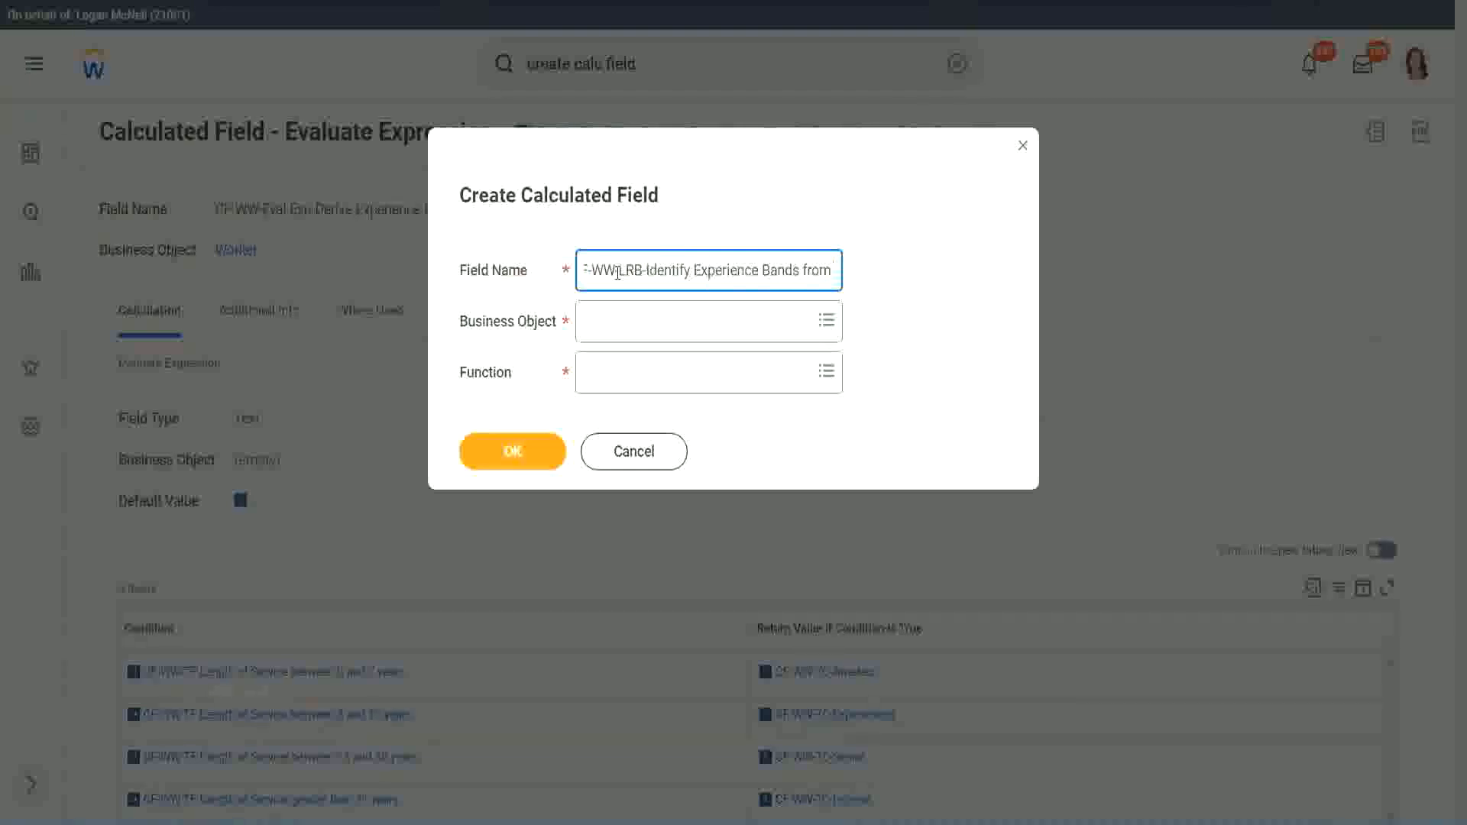
type(" years of Service")
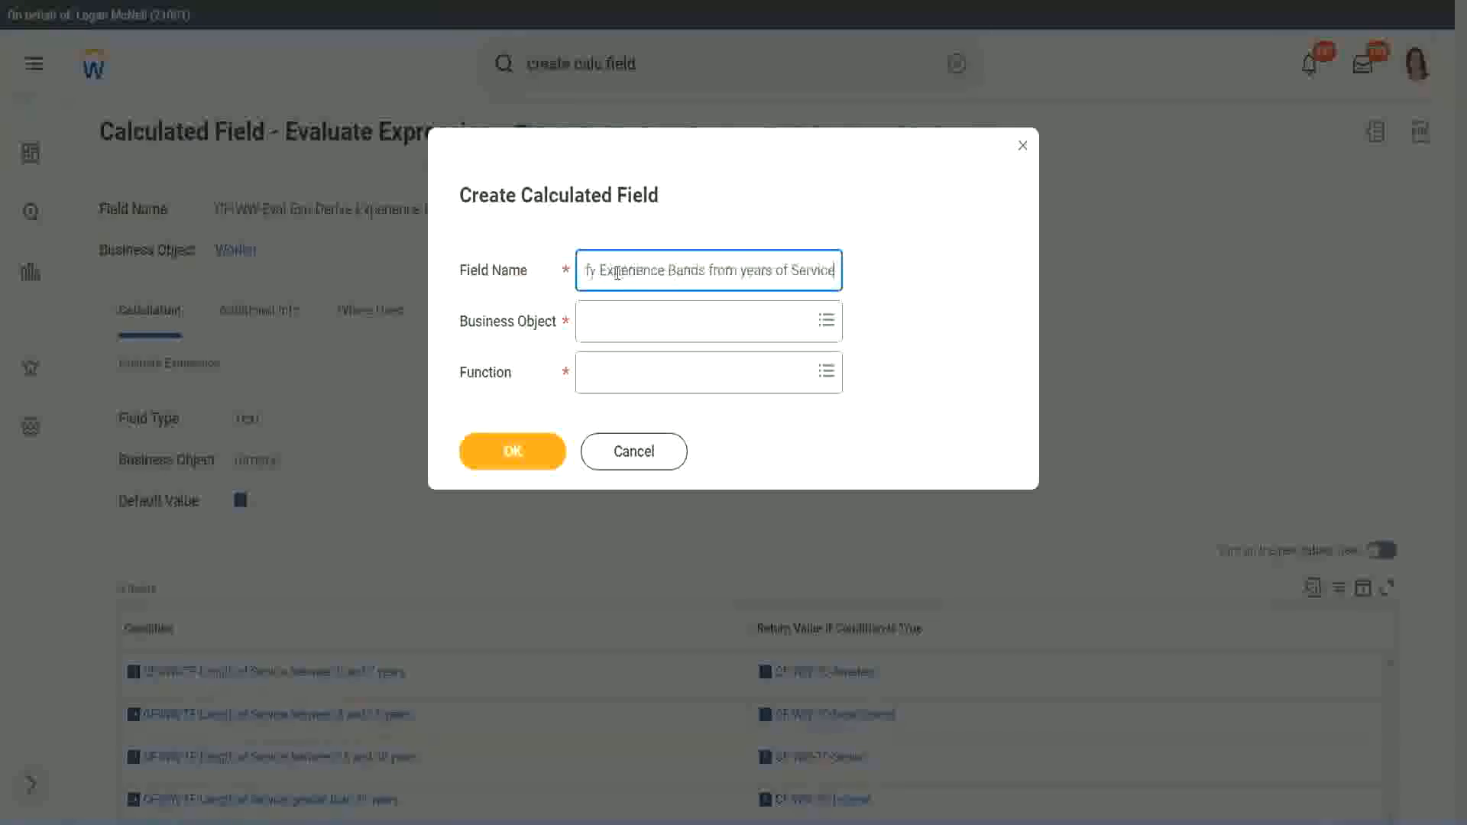
- Set the business object to Worker and the function to Lookup Range Band, and confirm the new calculated field
key("Tab")
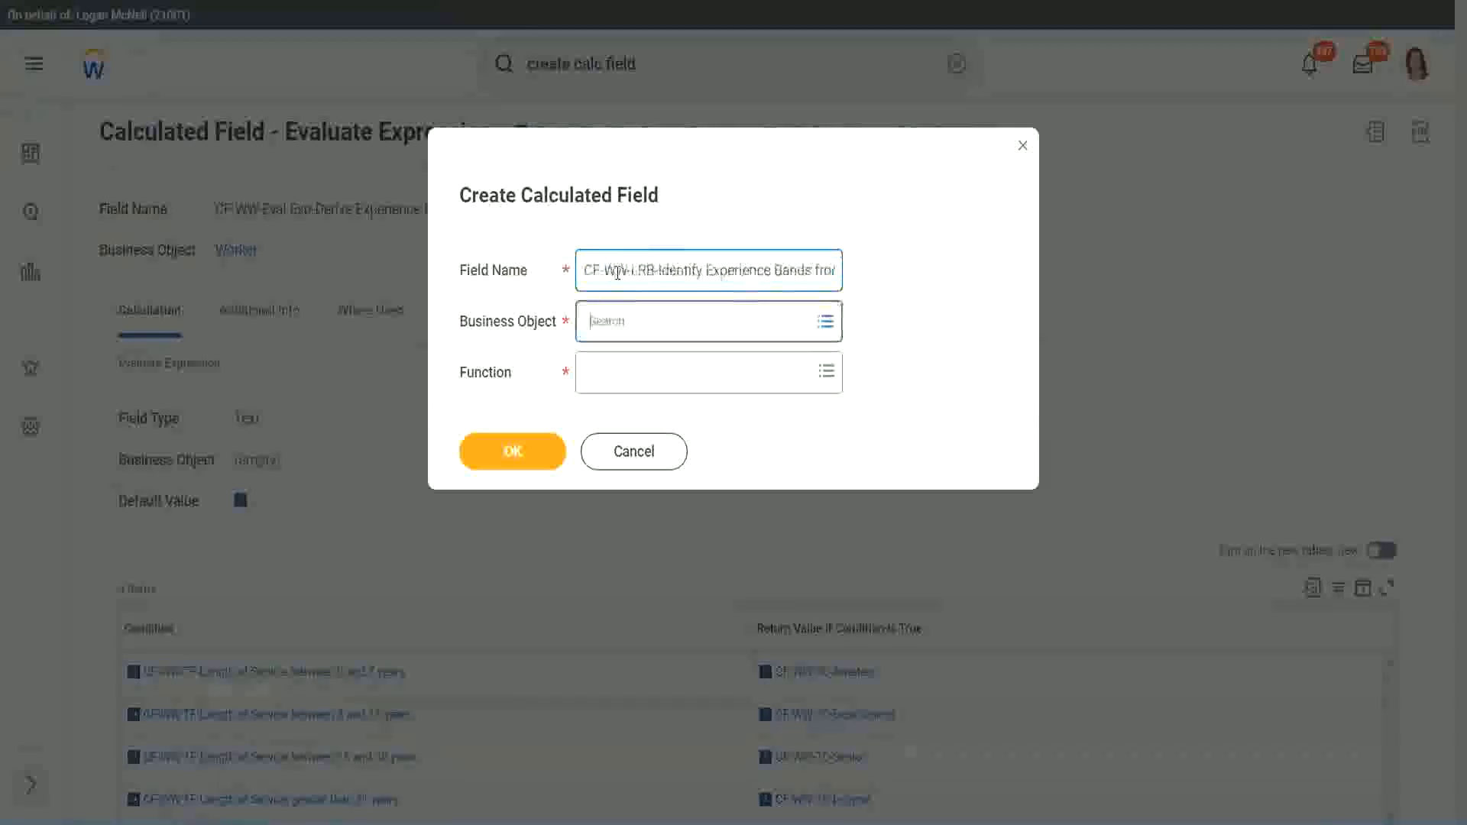
type("wor")
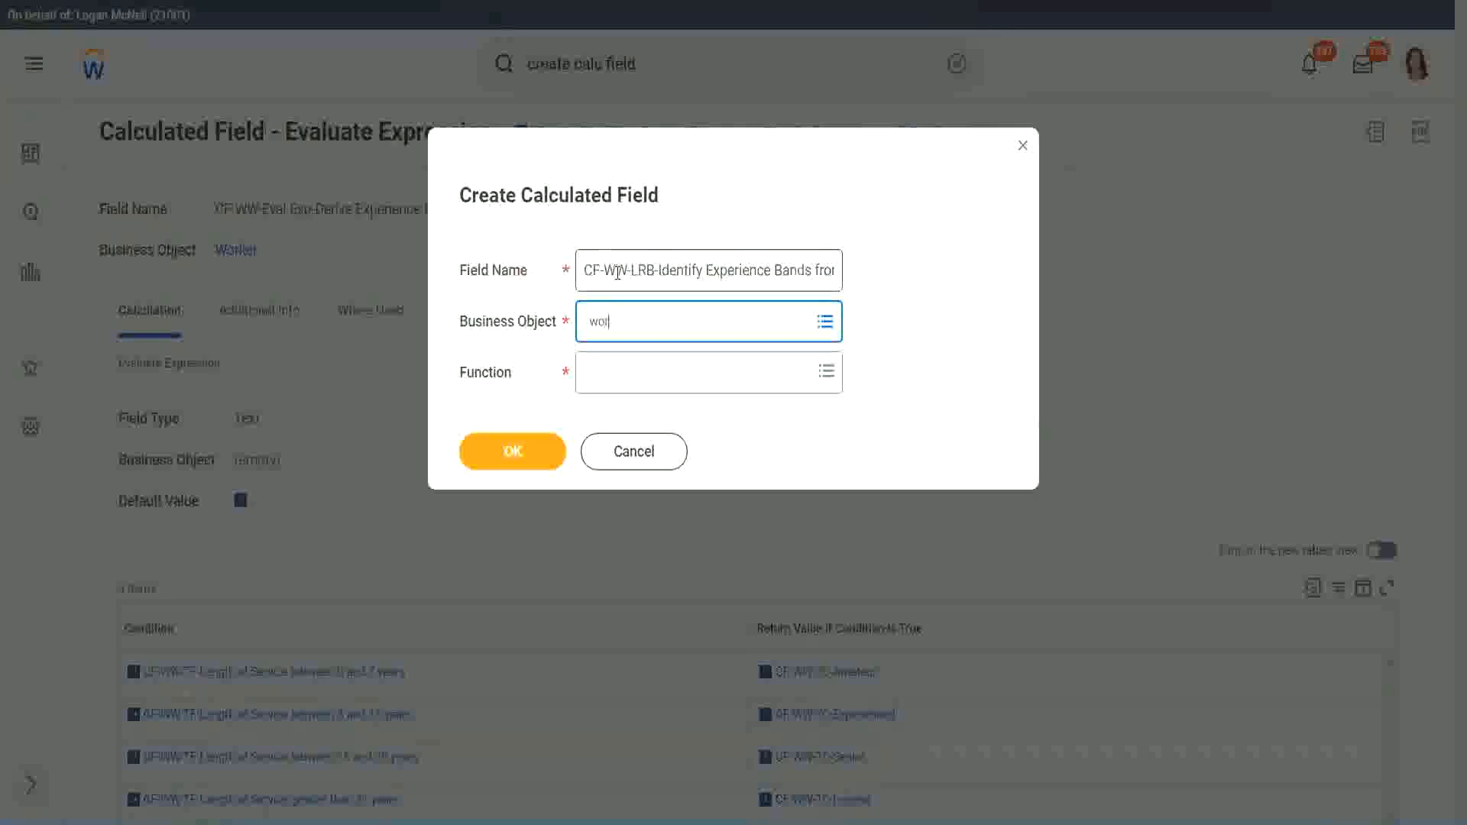
type("ker")
key("Return")
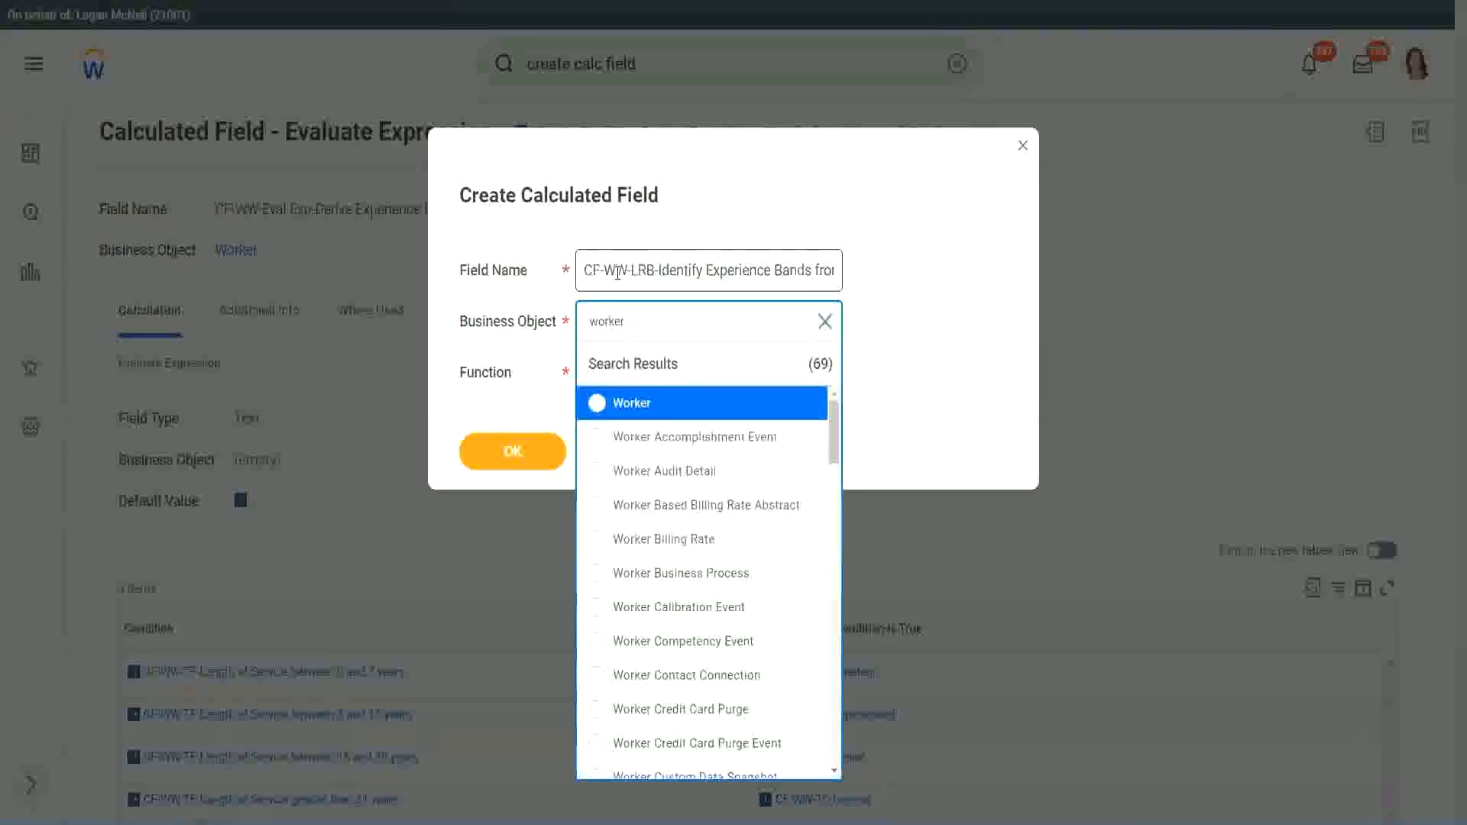
key("Return")
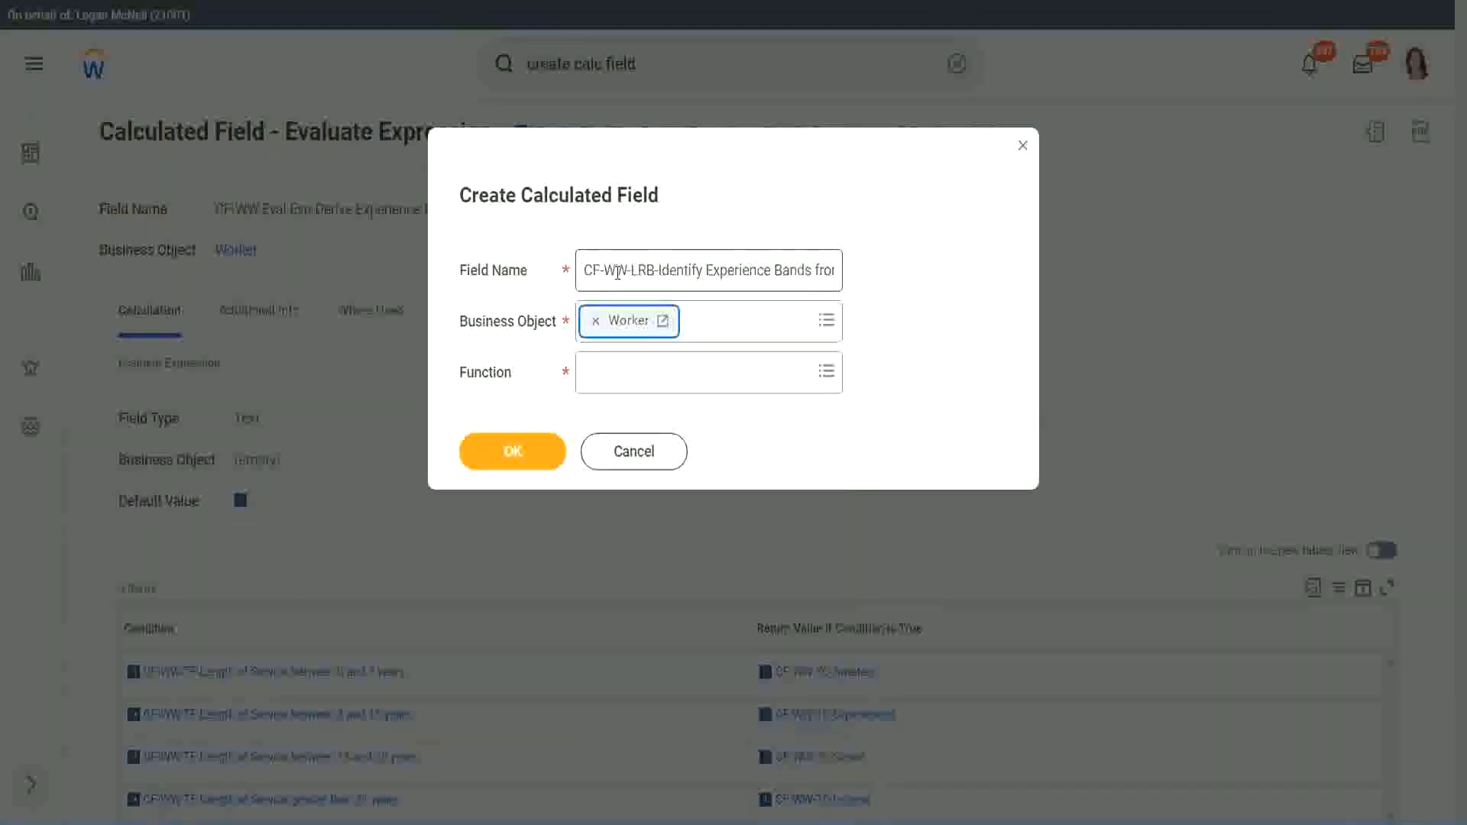
key("Tab")
type("lrb")
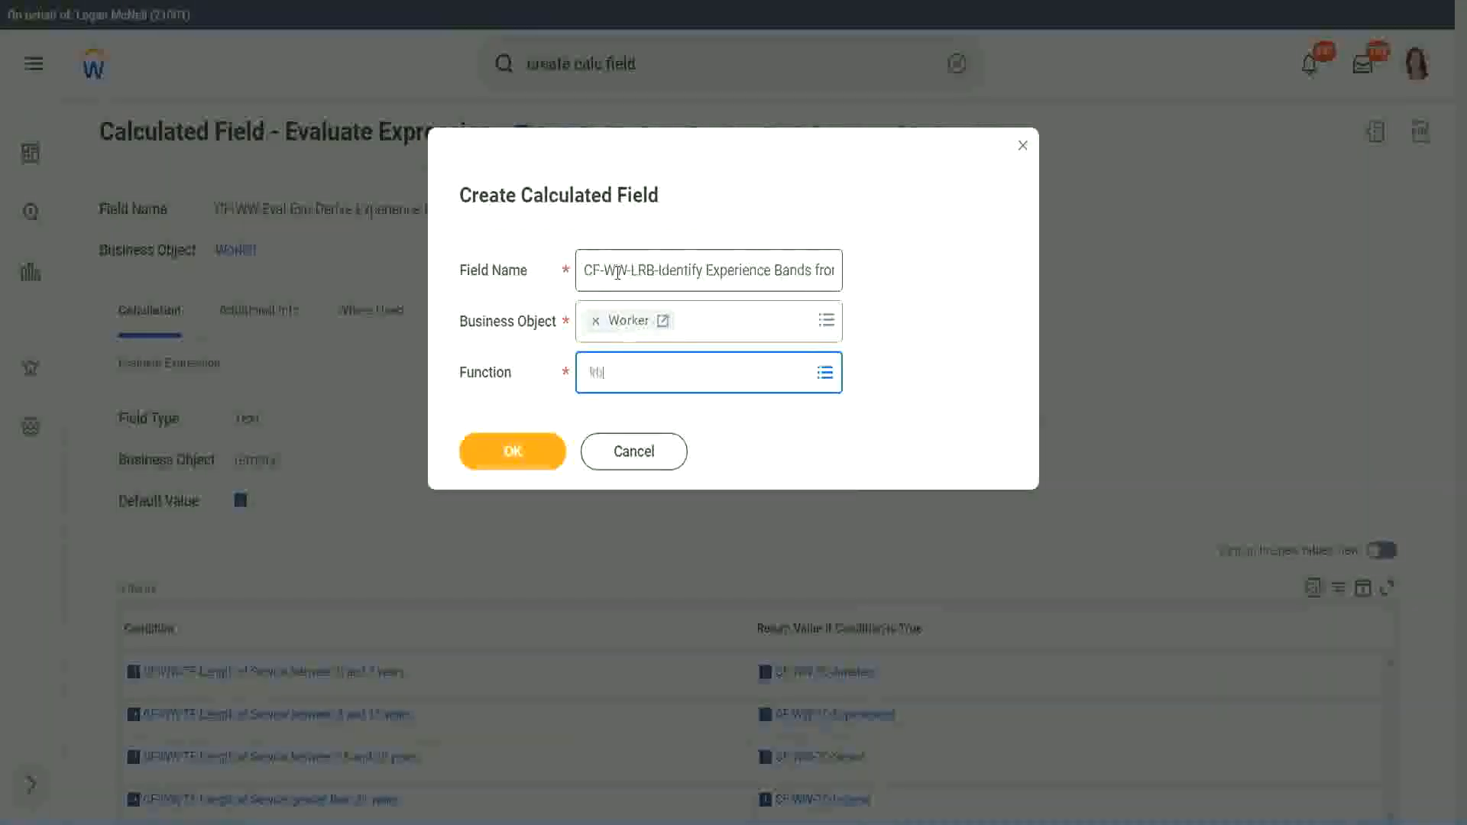
key("Return")
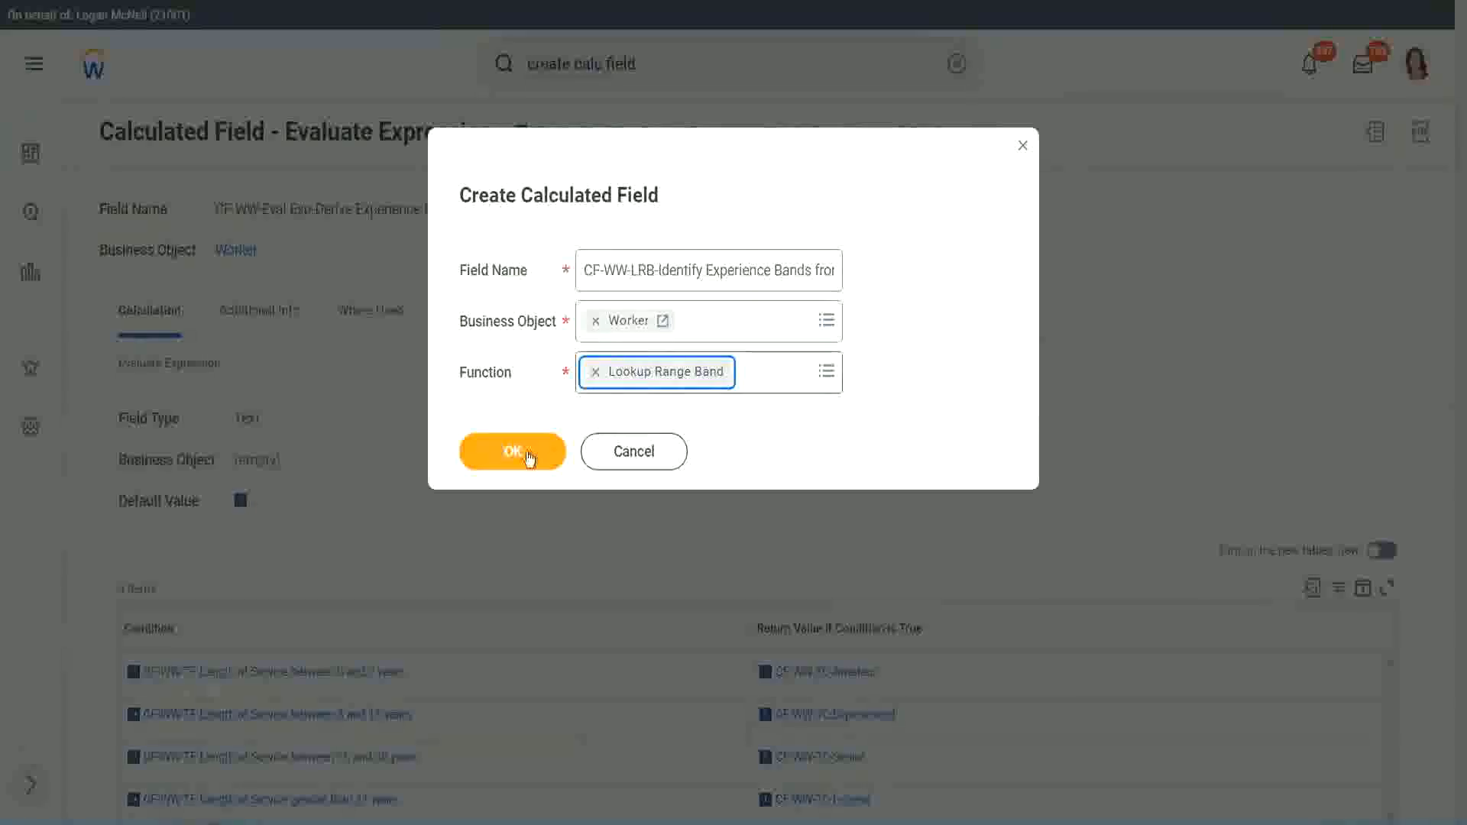
left_click(525, 453)
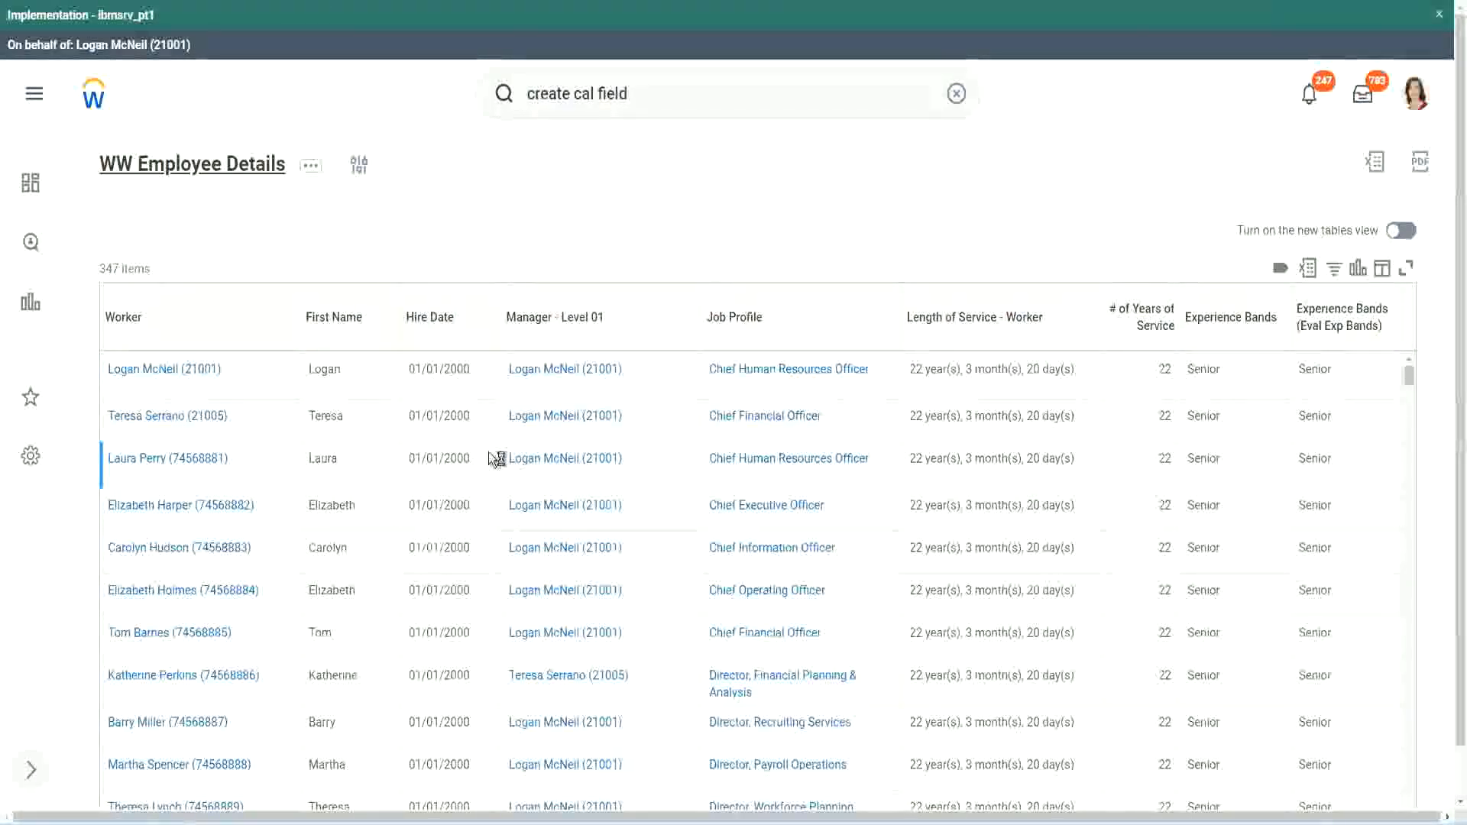
- Copy the field name CF-WW-Convert Text To Number-Number of Years from Length of Service from the report definition and set it as the source field
scroll(483, 501, "down", 5)
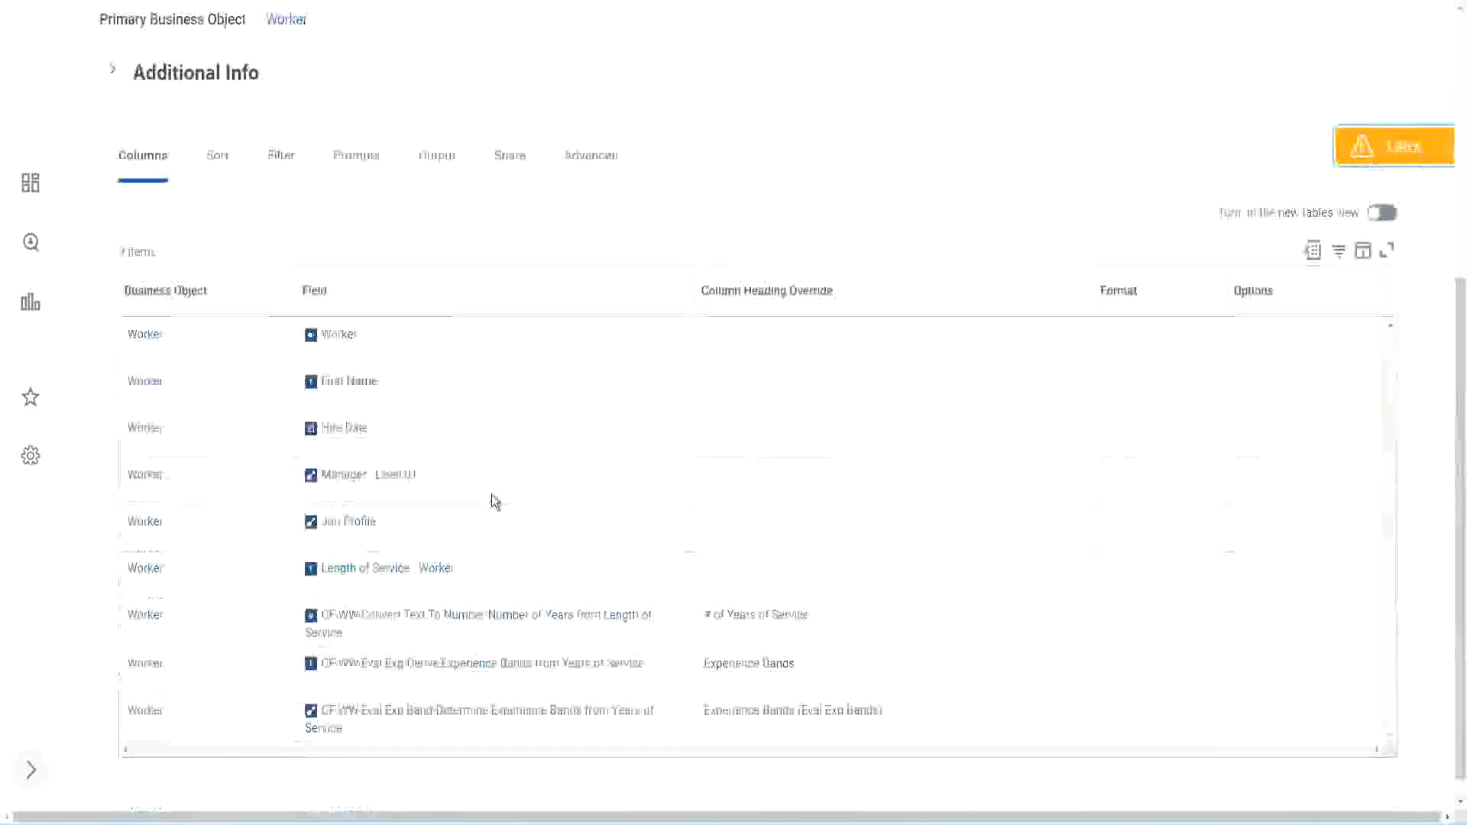
right_click(464, 597)
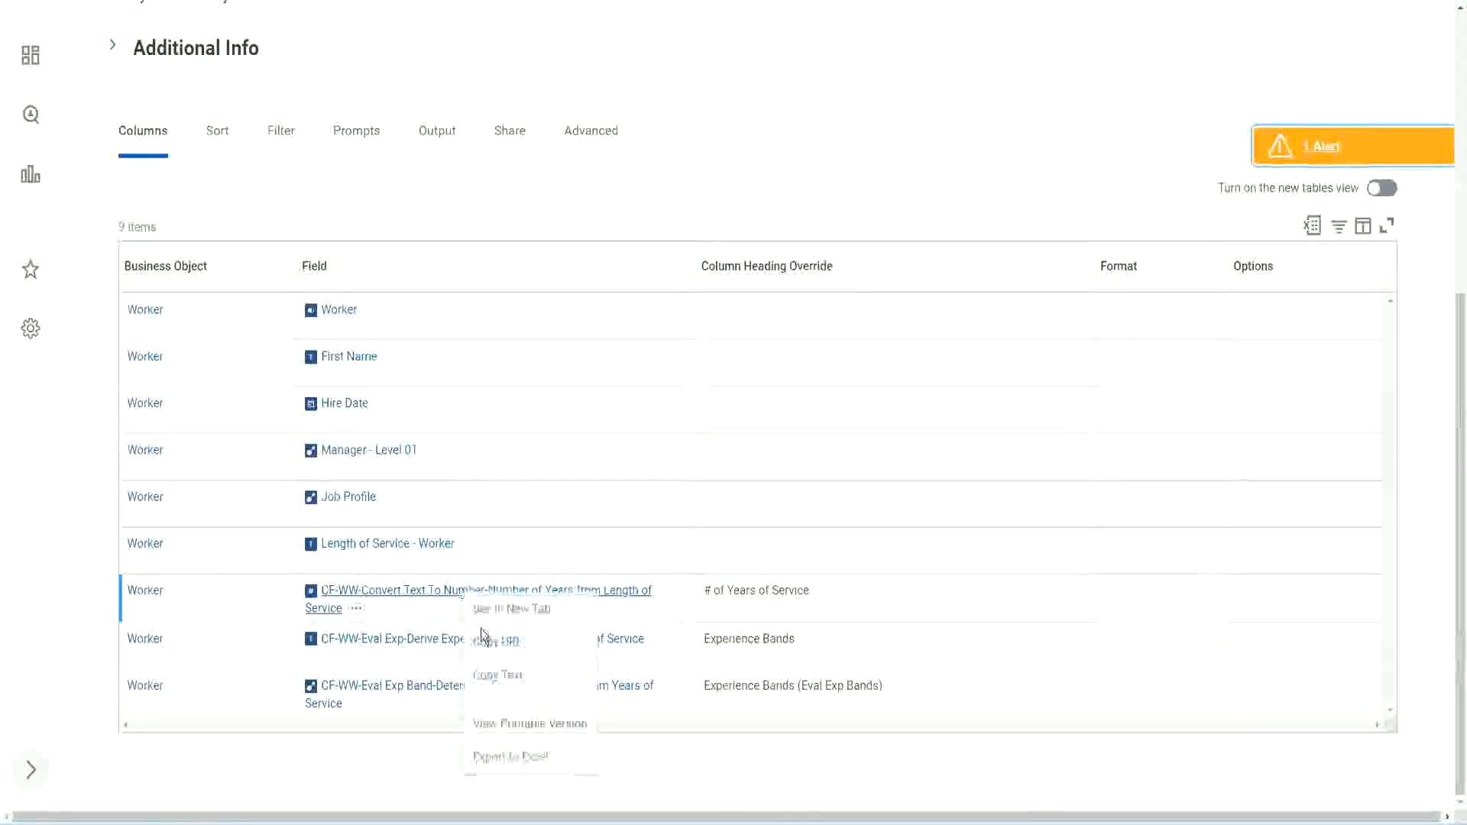
left_click(503, 680)
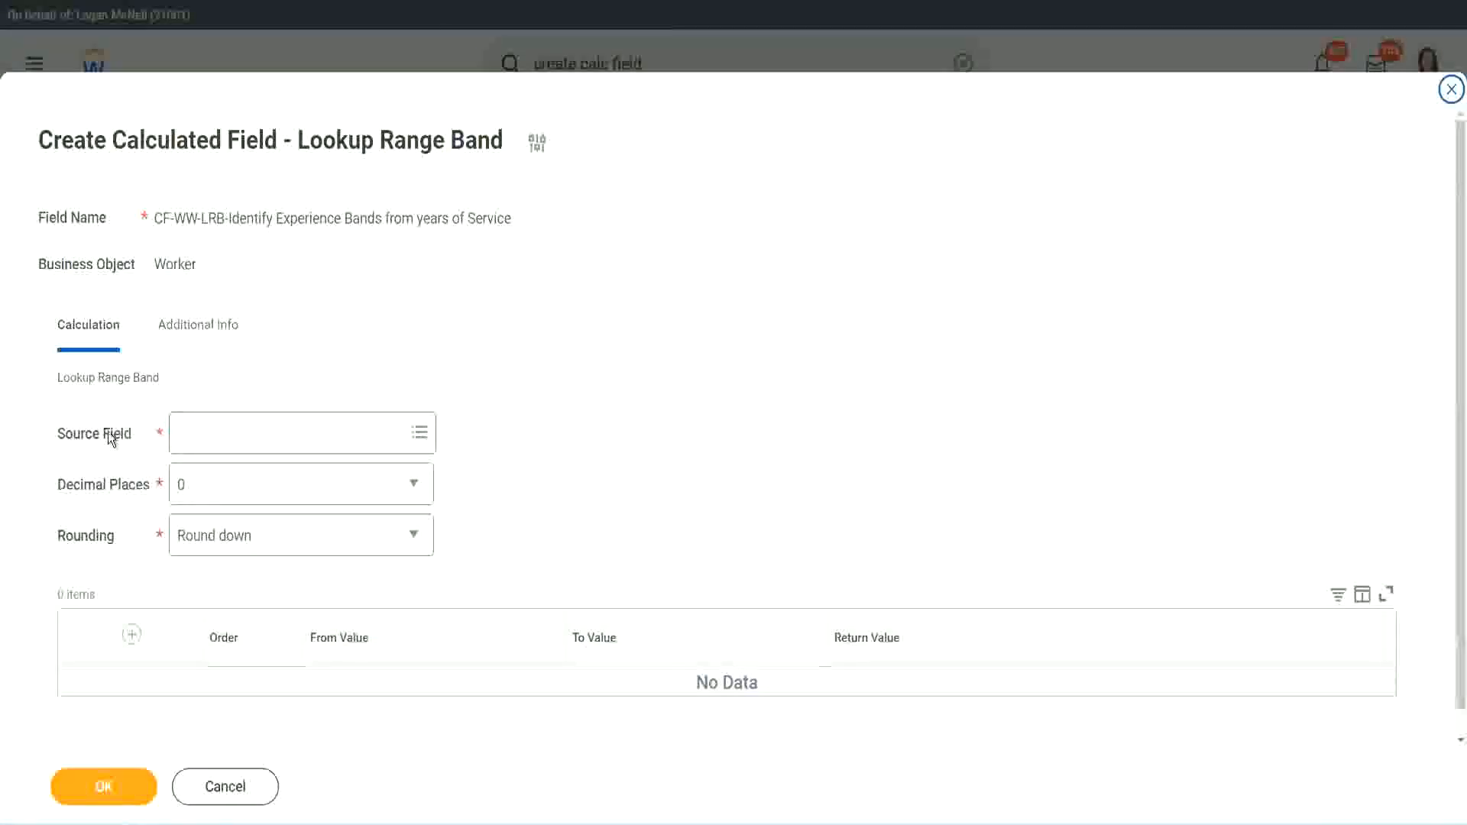
left_click(228, 435)
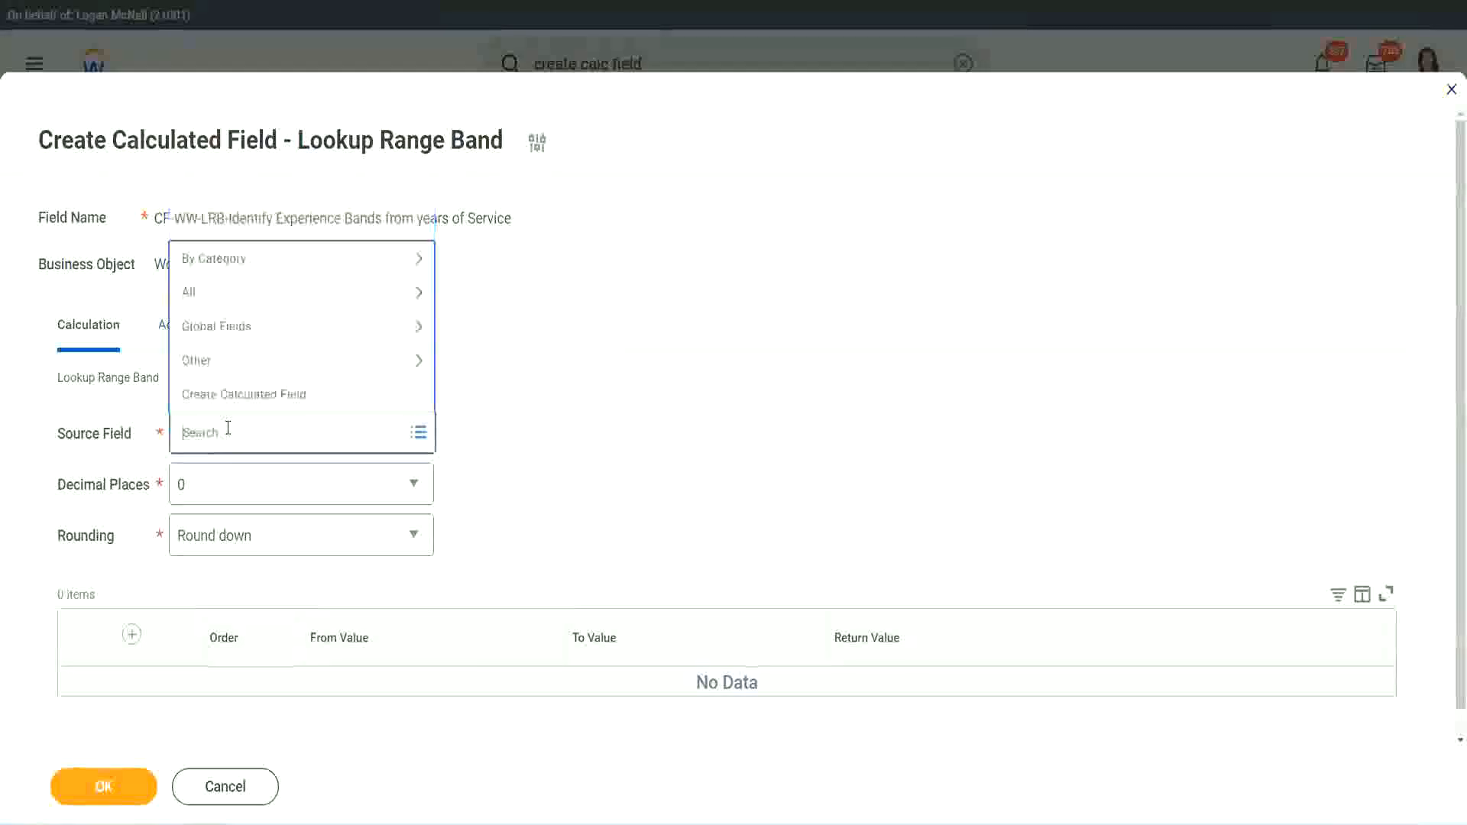
key("ctrl+v")
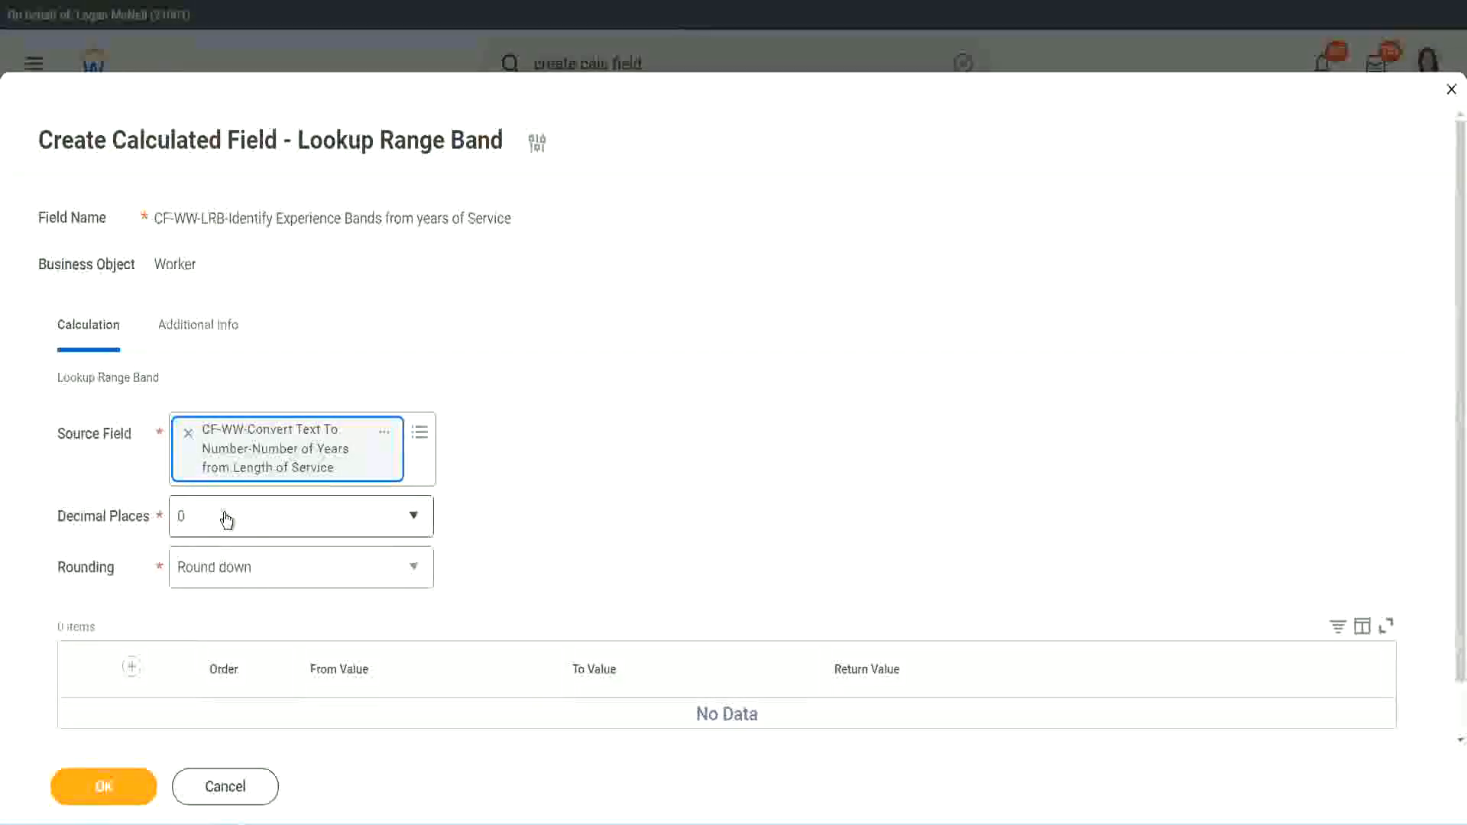
- Keep the decimal places at 0 and set the rounding to Round
left_click(287, 525)
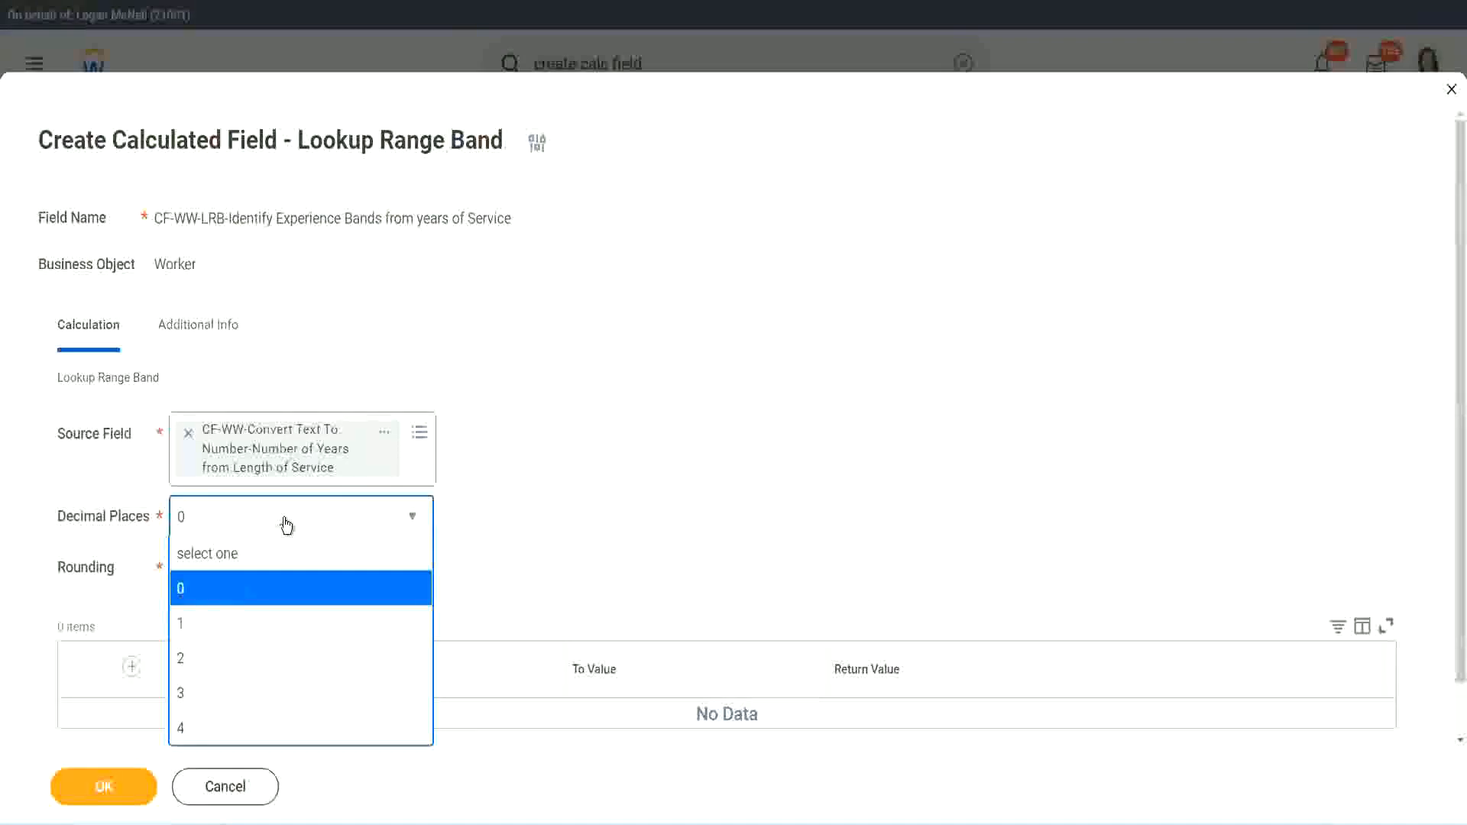
left_click(570, 504)
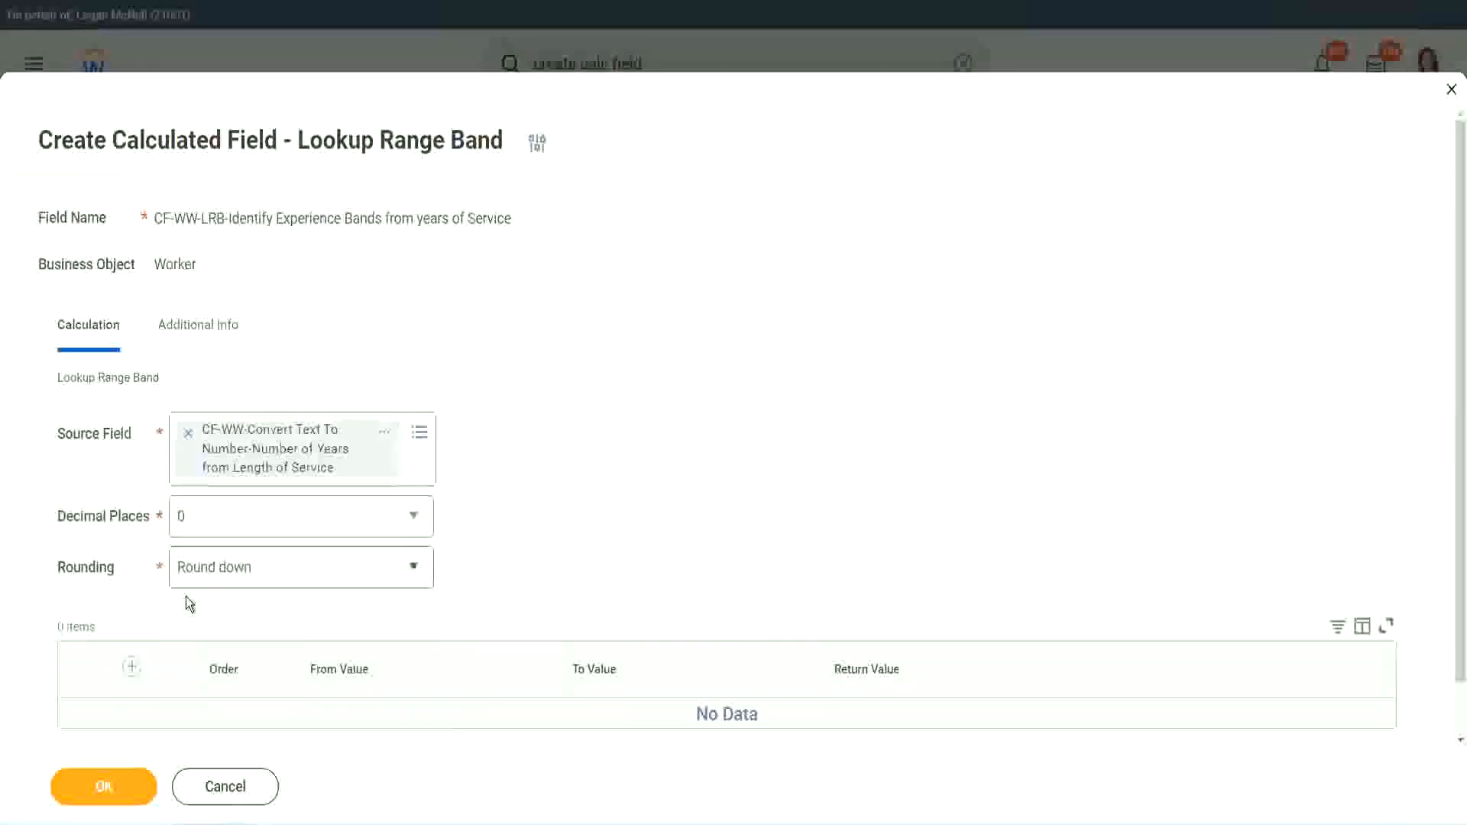
left_click(236, 571)
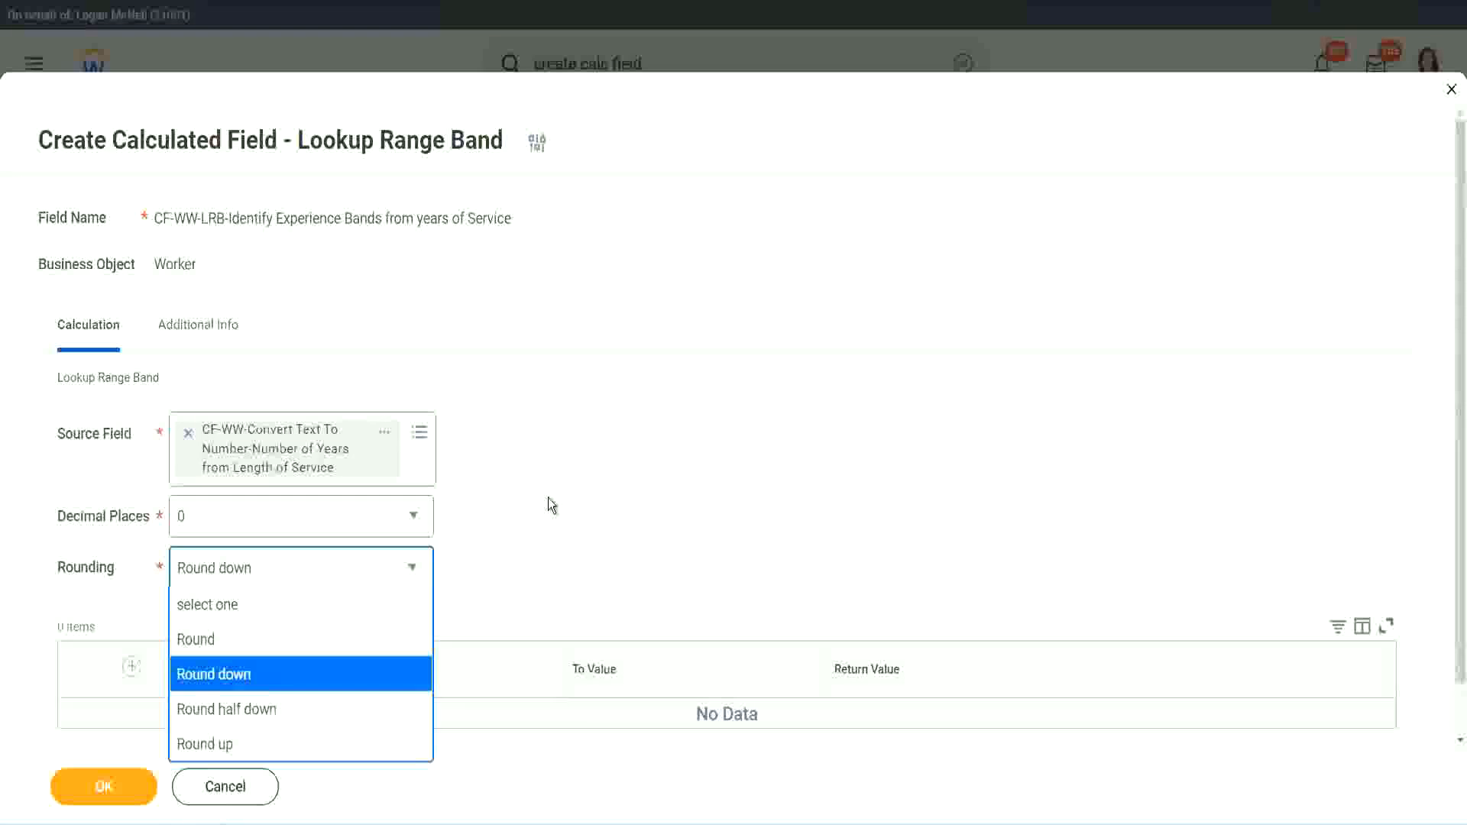
left_click(516, 563)
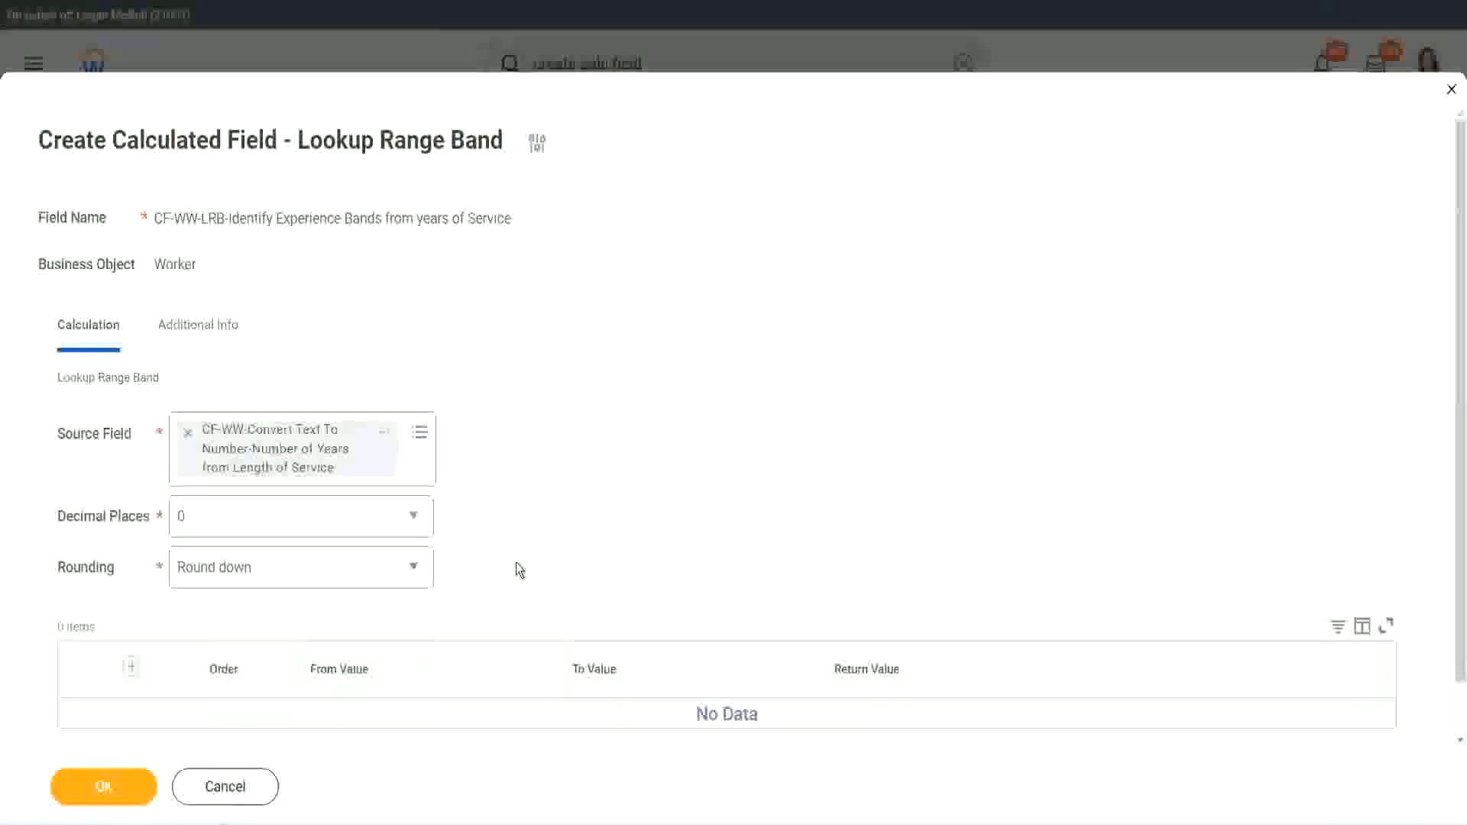
left_click(251, 575)
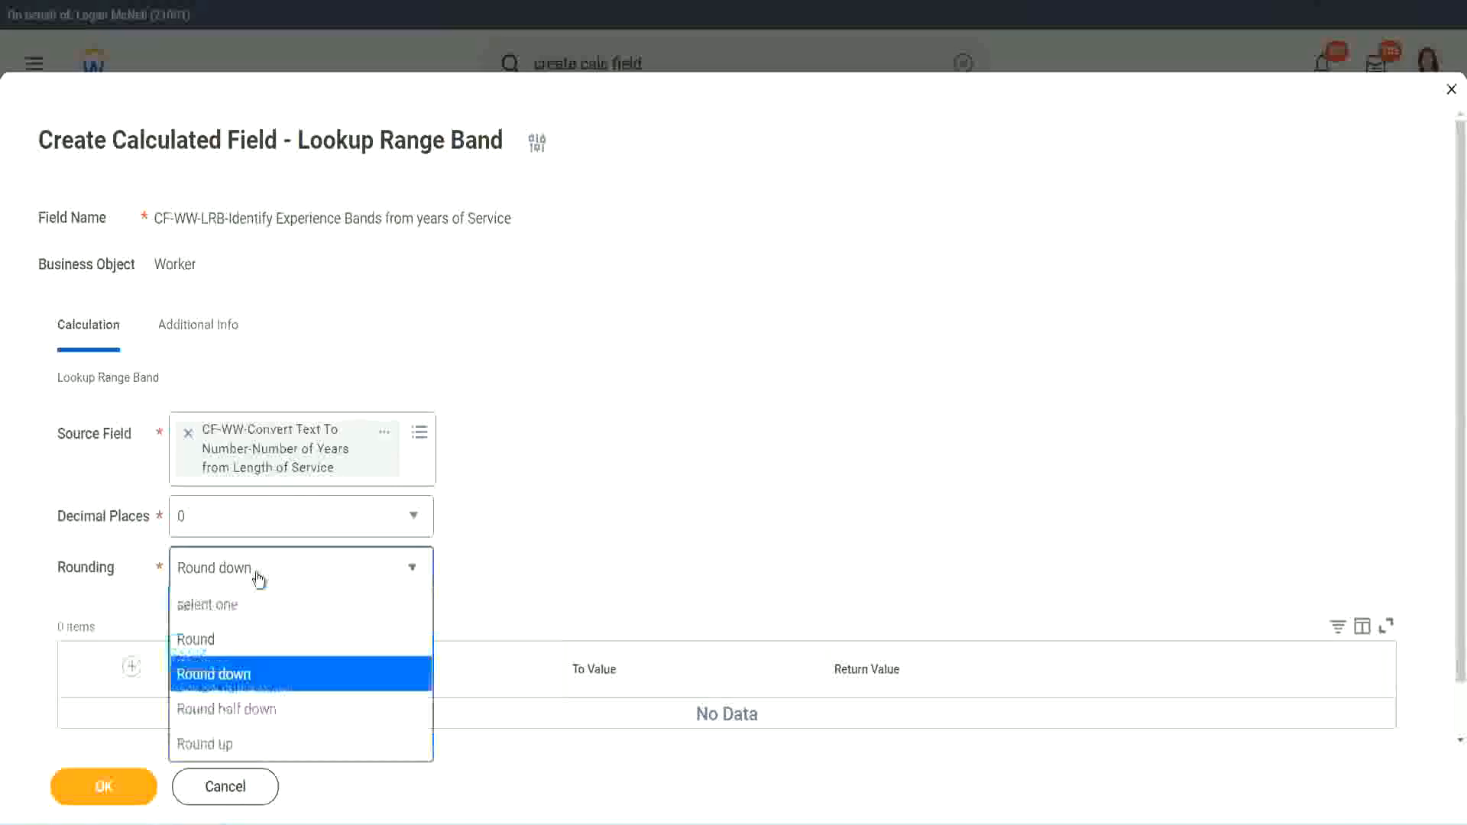
left_click(243, 642)
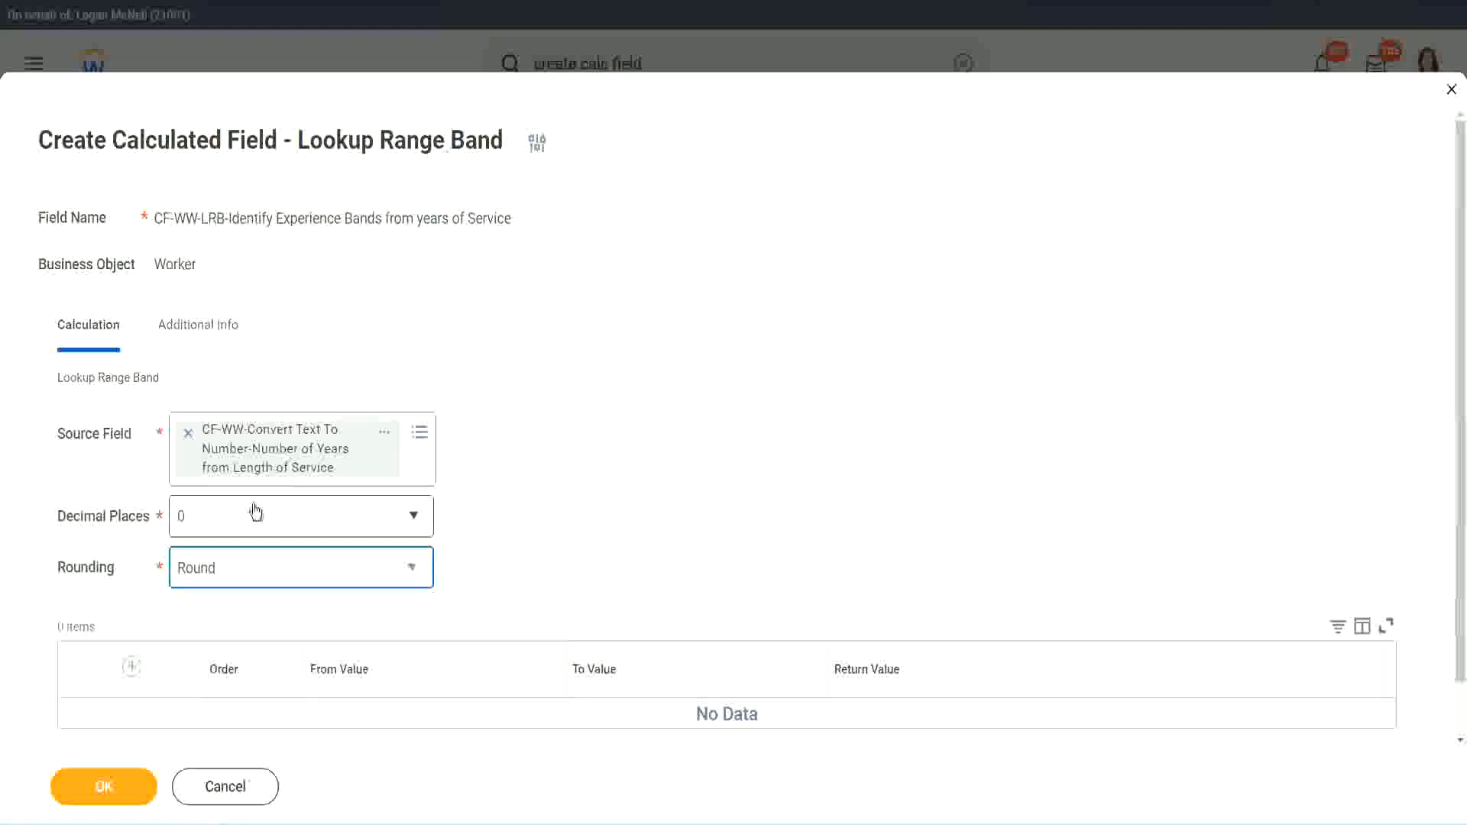
- Add a range band row from 0 to 7 with the return value Amateur
left_click(133, 668)
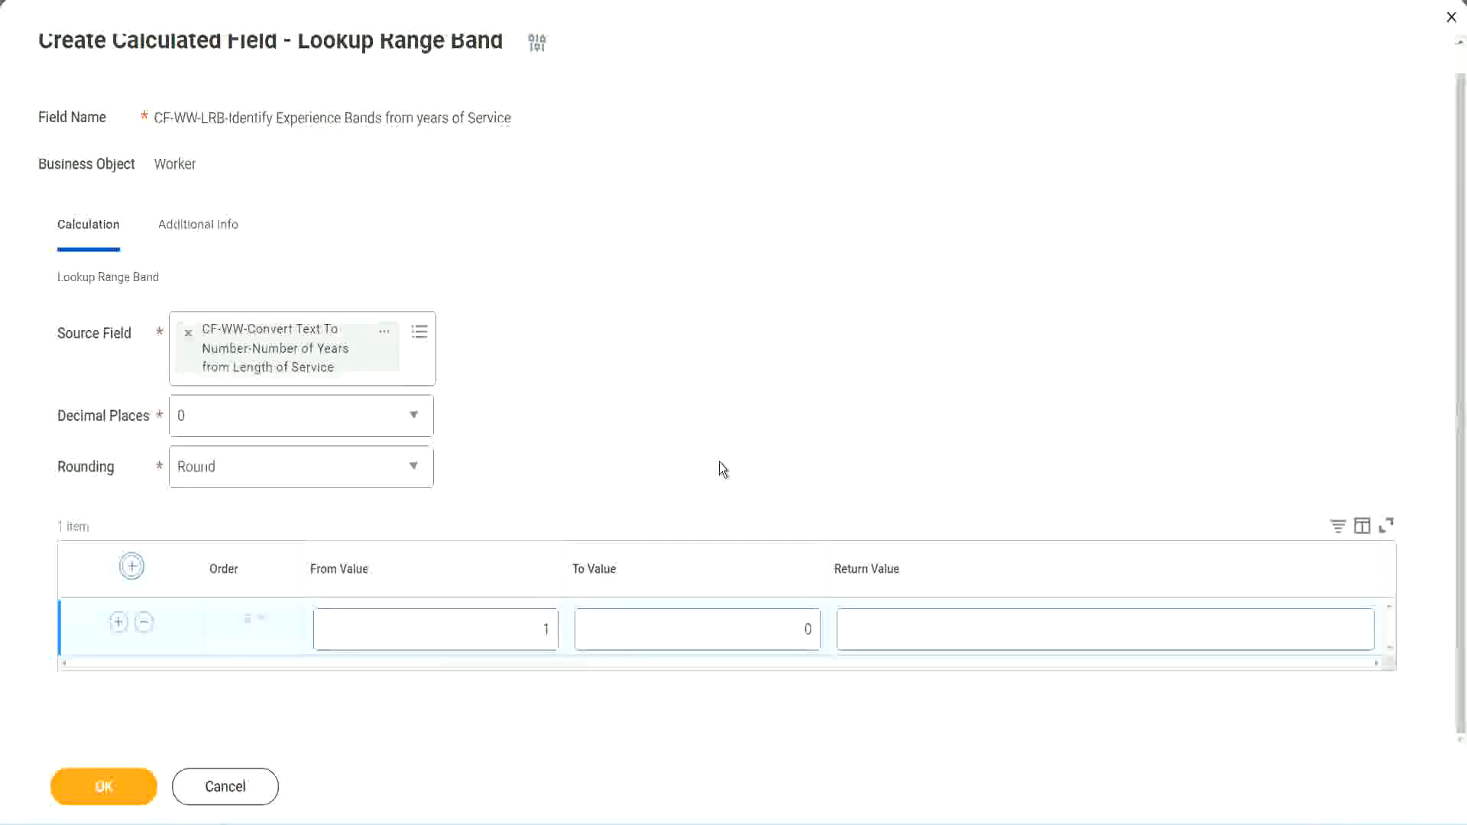
left_click(535, 635)
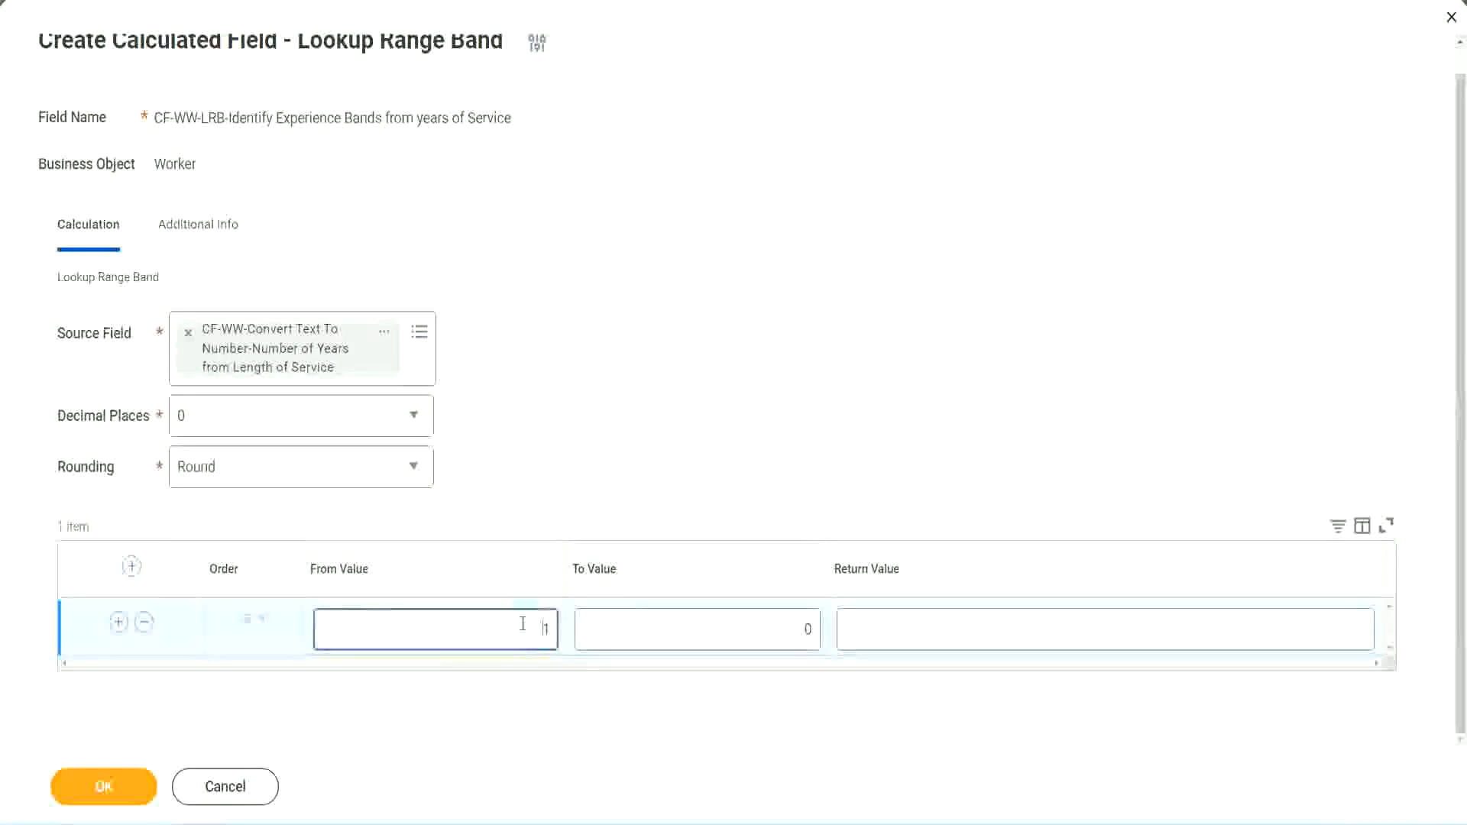
type("0")
key("Tab")
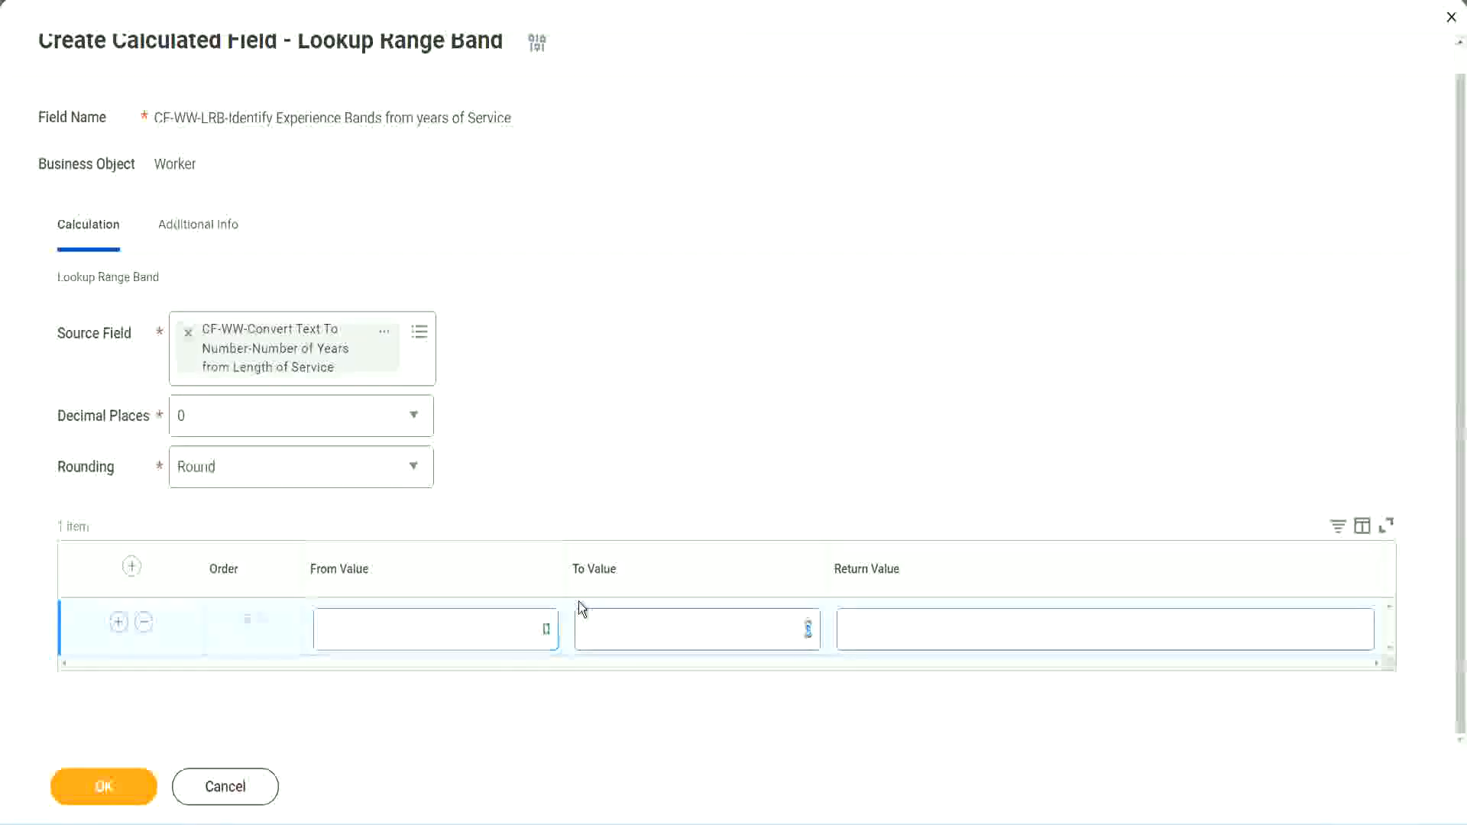
type("7")
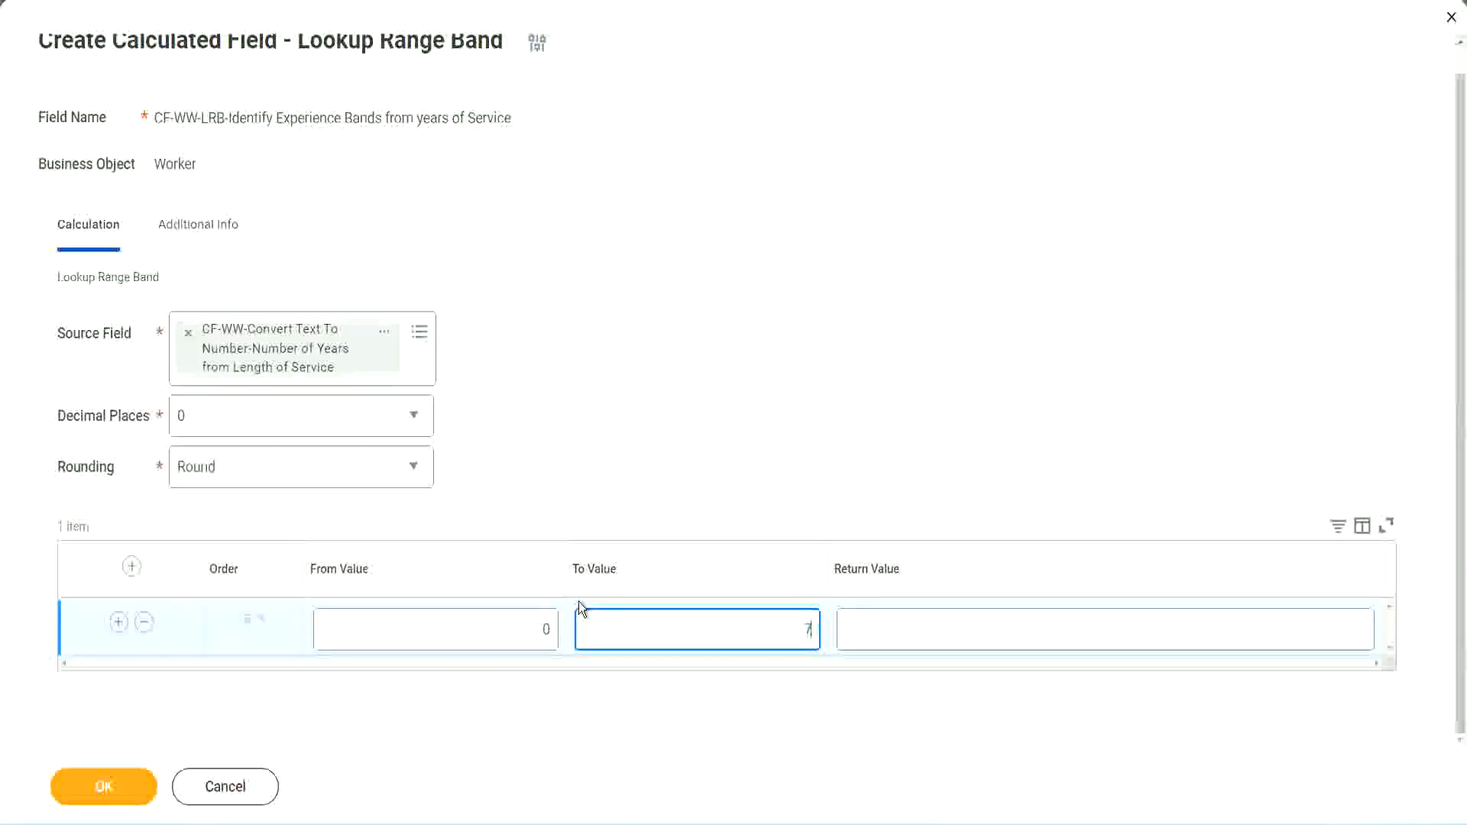
key("Tab")
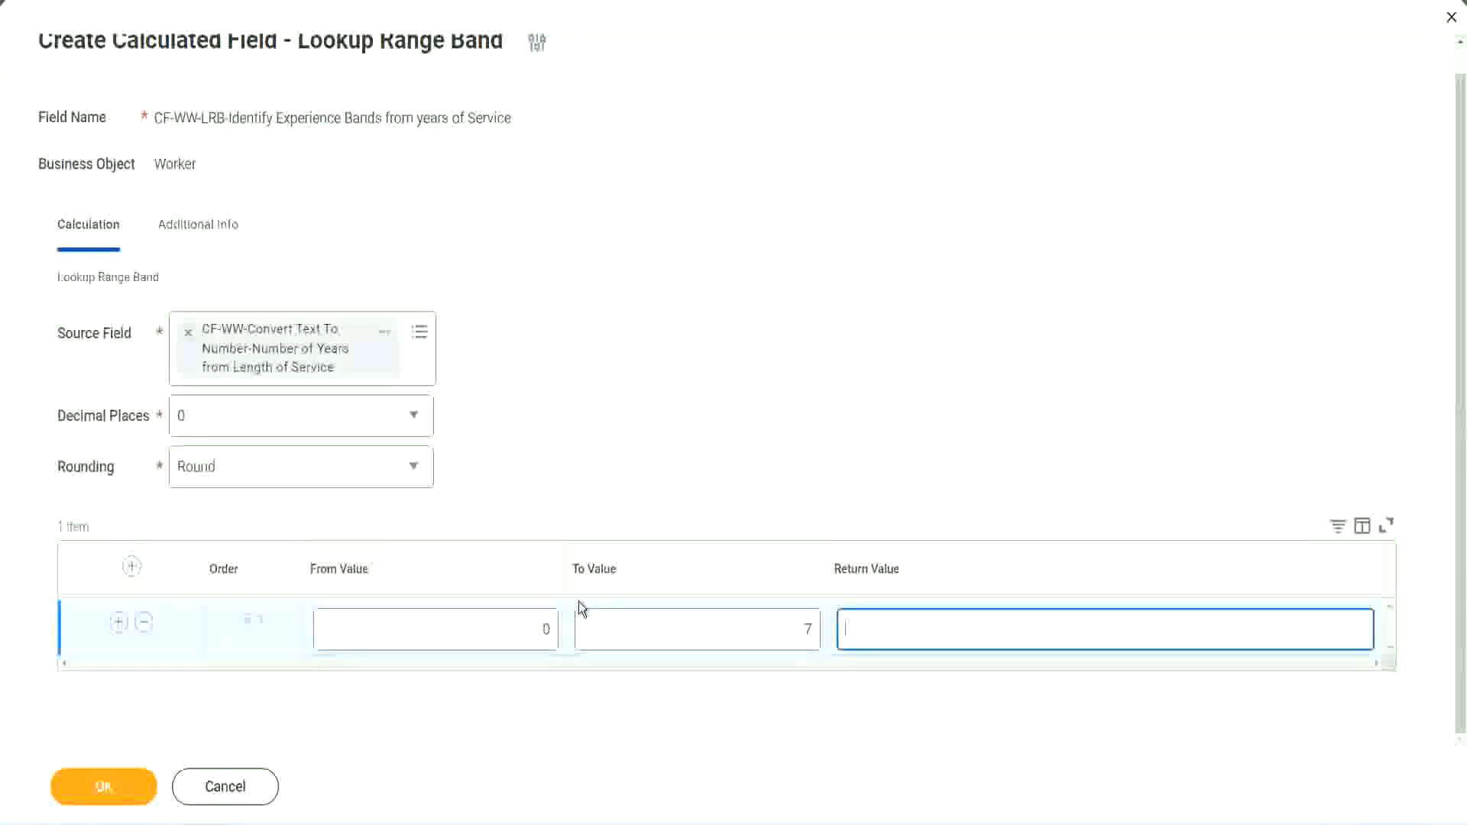
type("Amateur")
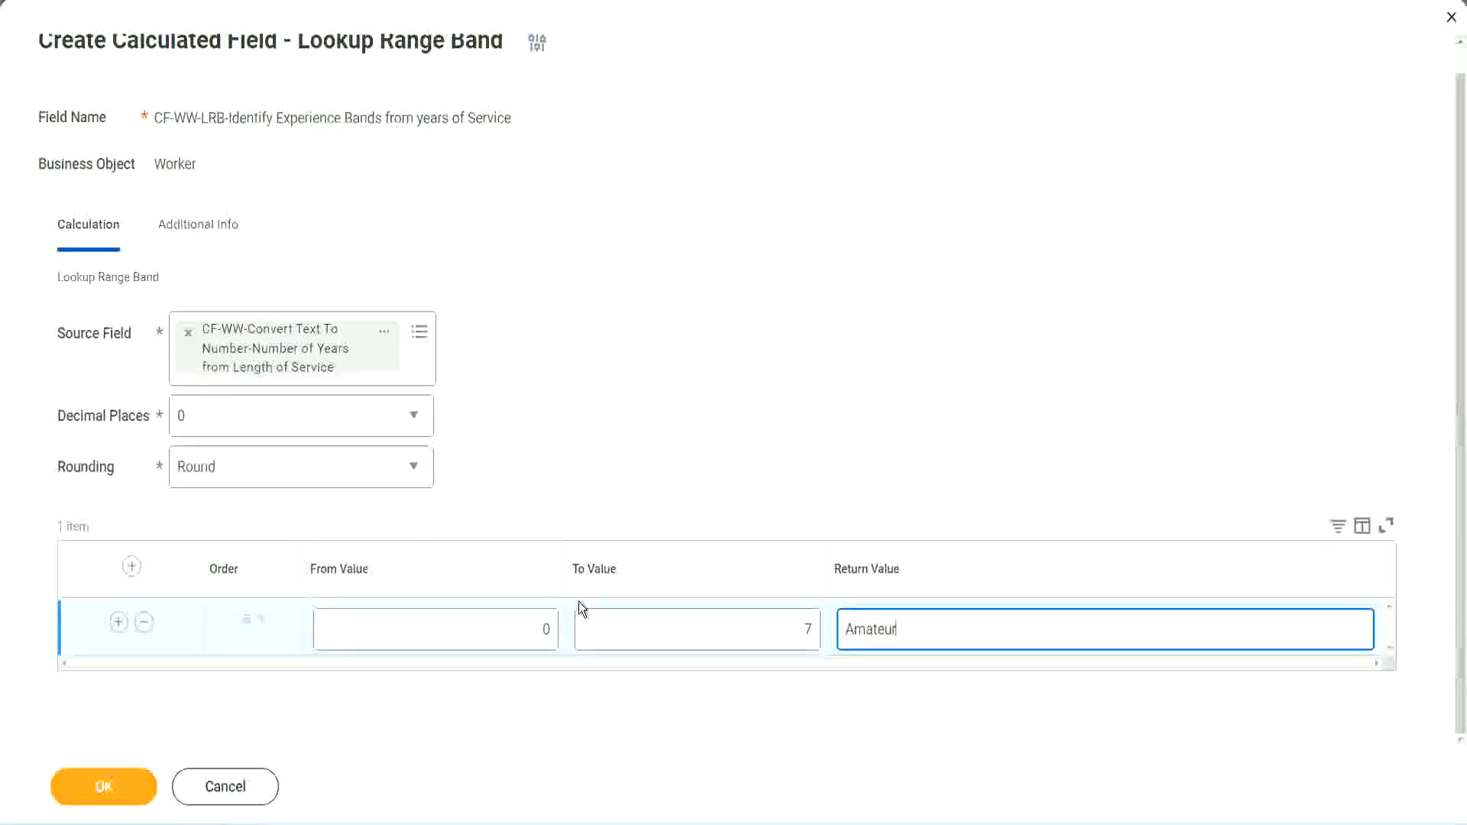
left_click(507, 635)
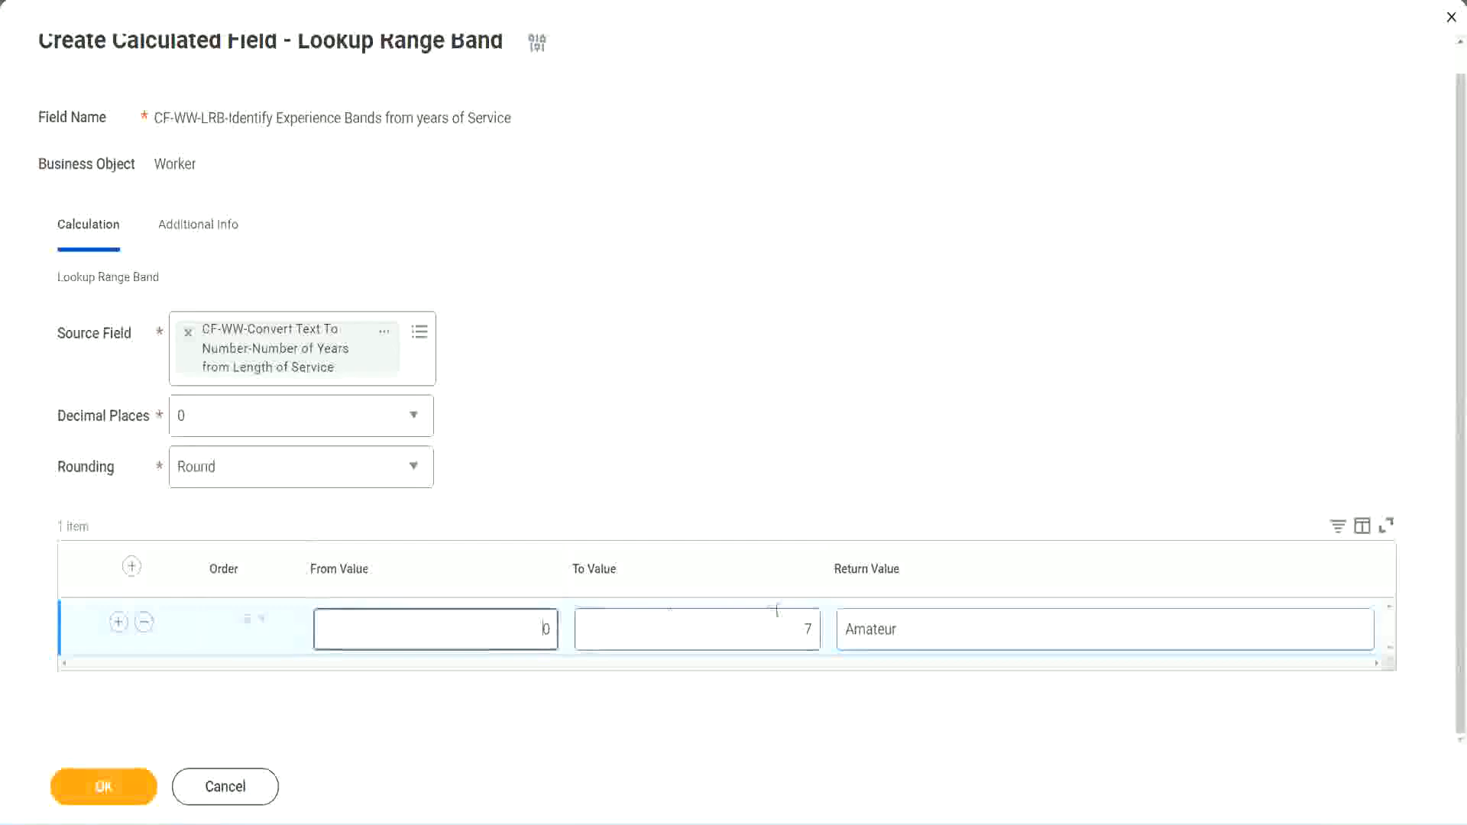
left_click(793, 620)
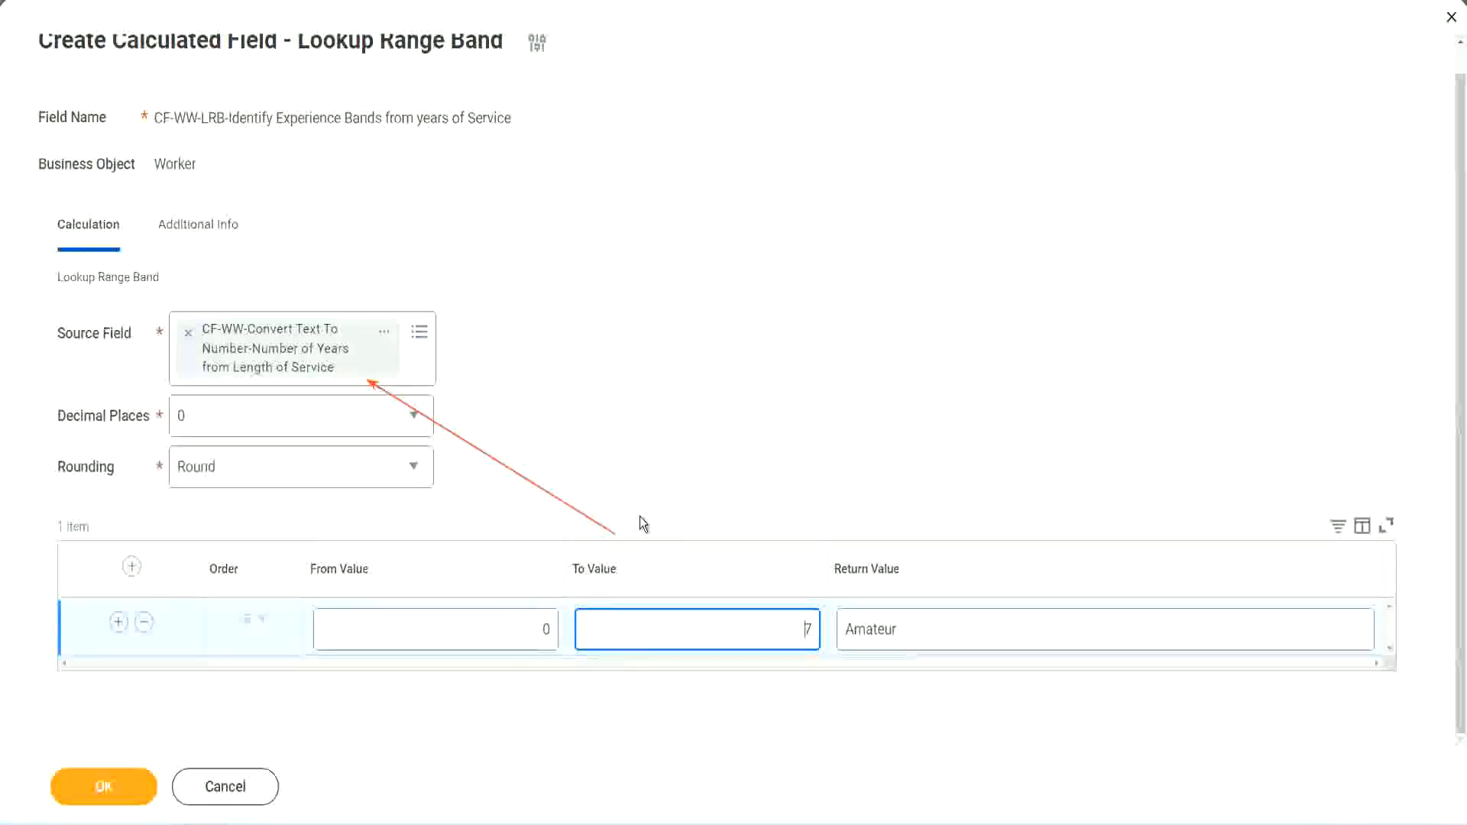
- Add a second range band row from 8 to 15 with the return value Experienced
left_click(118, 622)
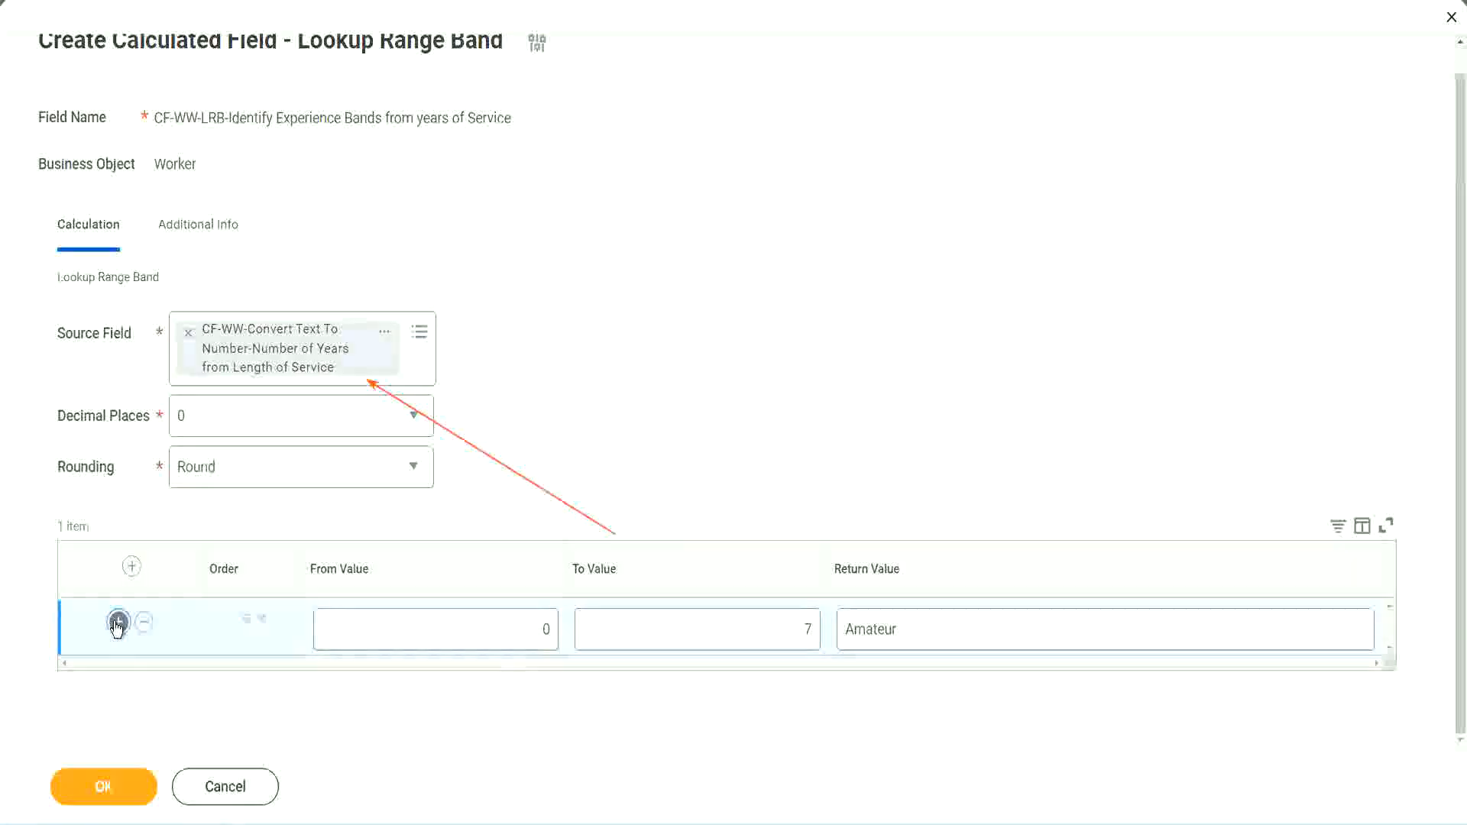
left_click(561, 686)
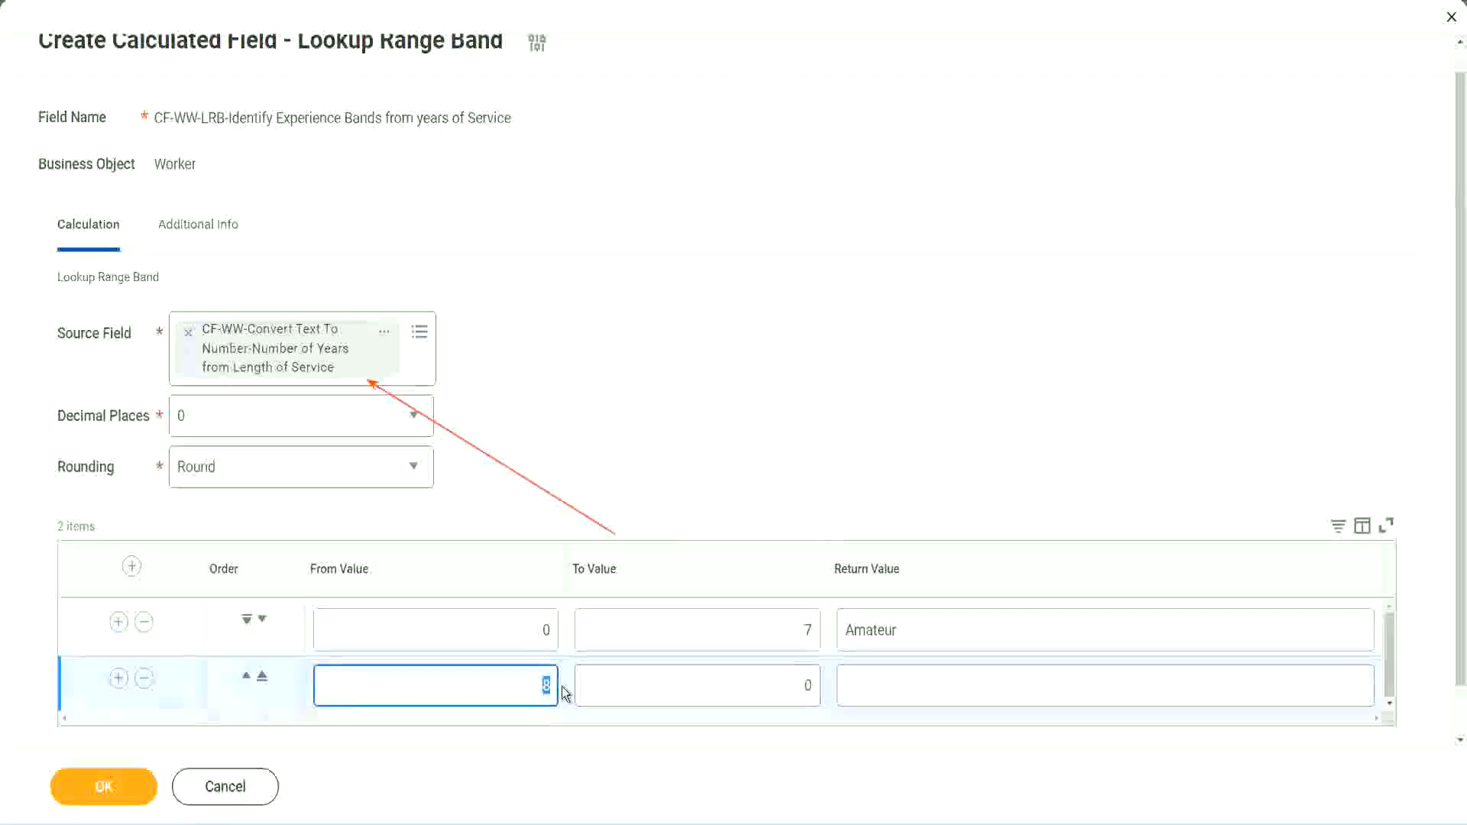
left_click(525, 631)
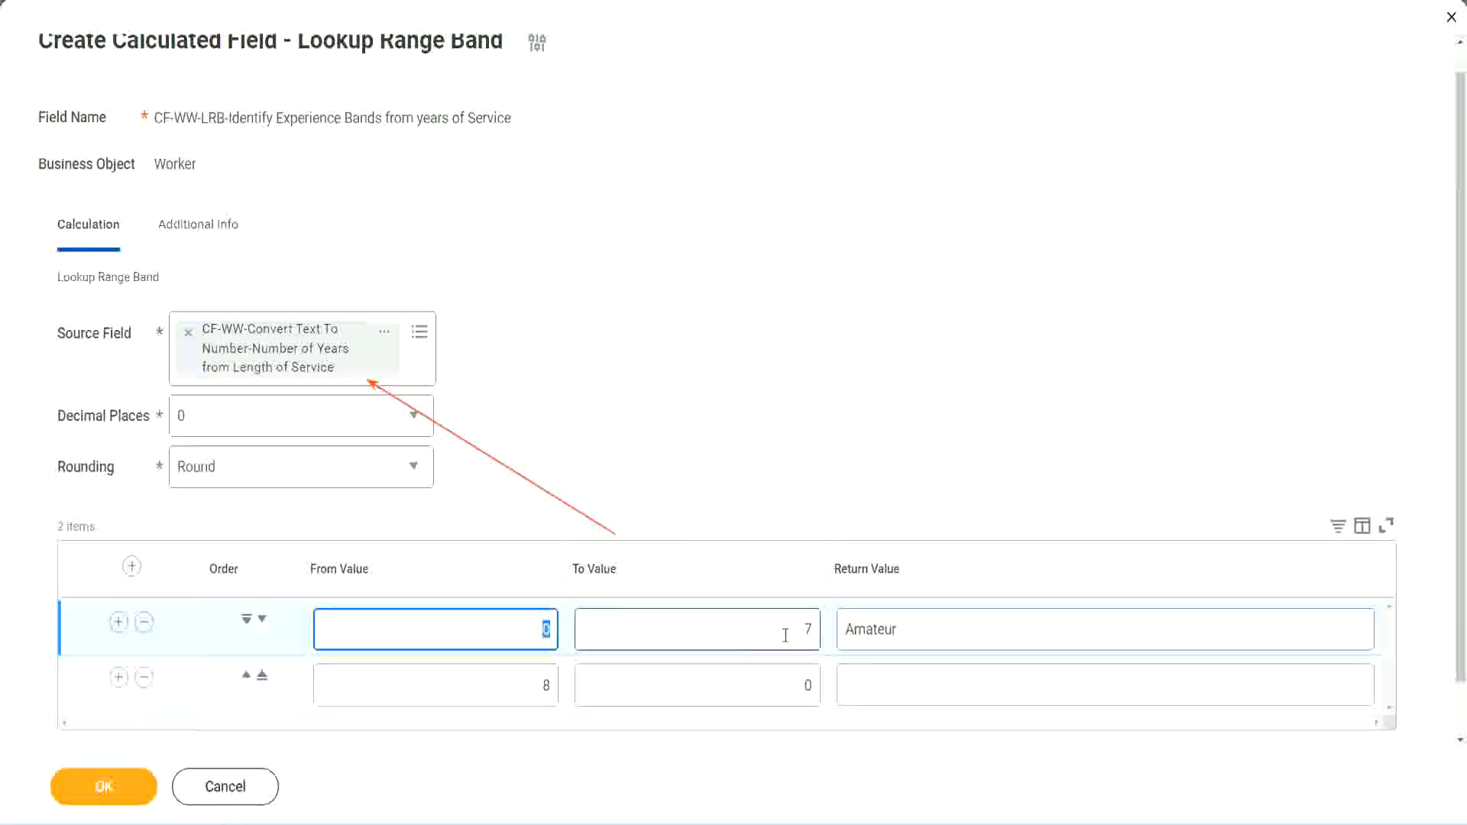
left_click(798, 634)
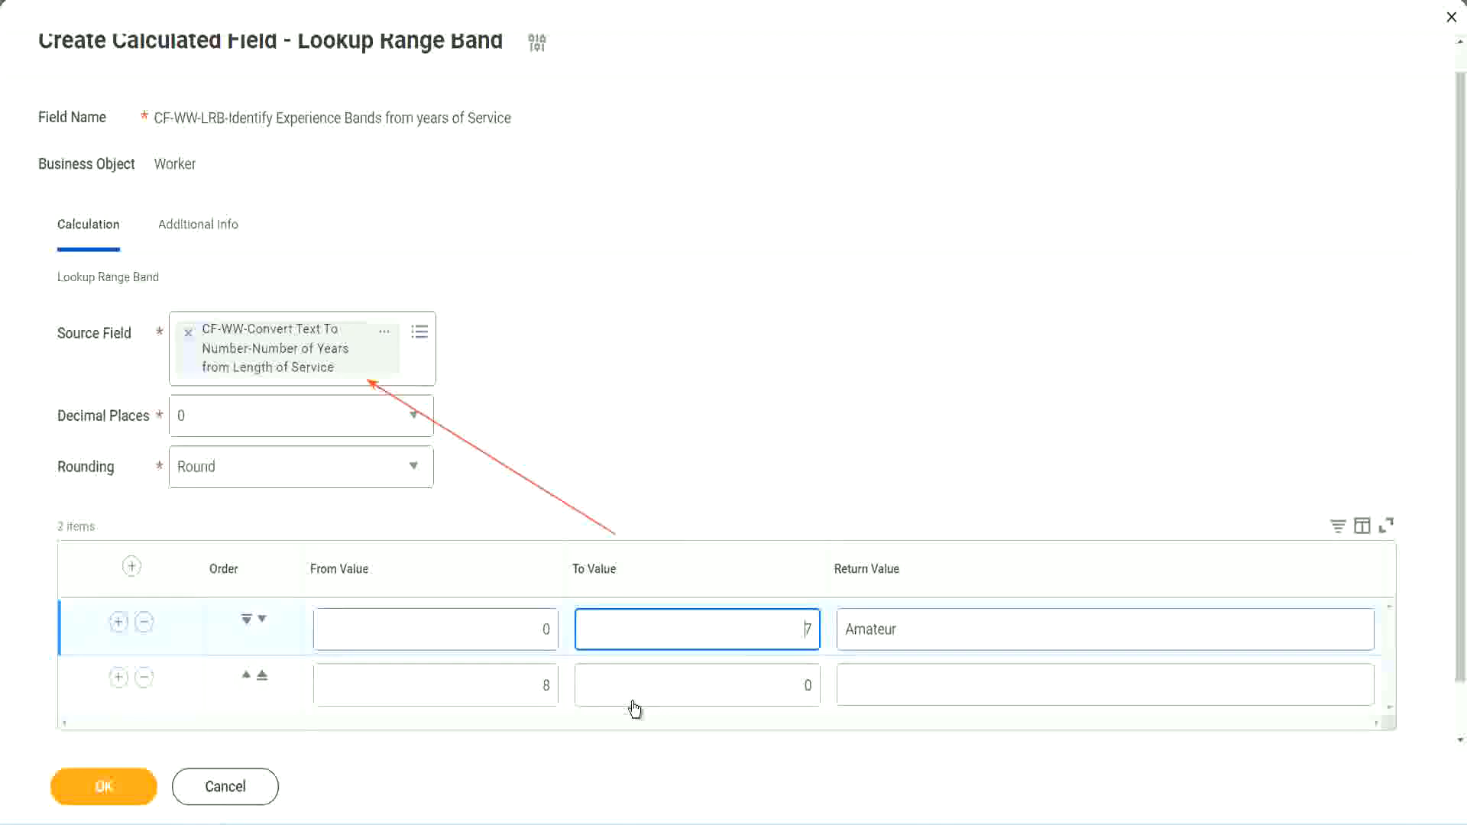
left_click(531, 686)
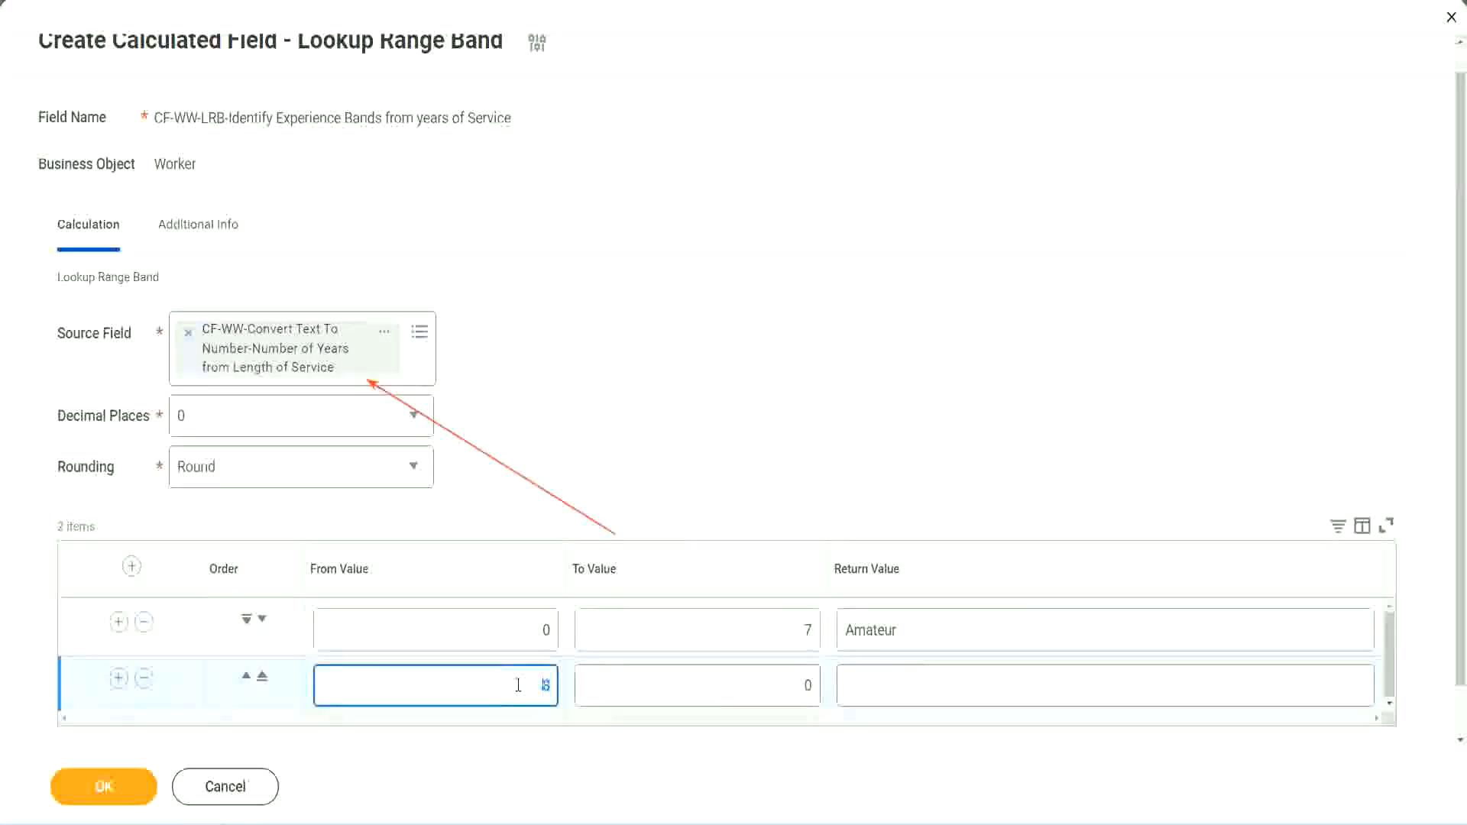
left_click(518, 686)
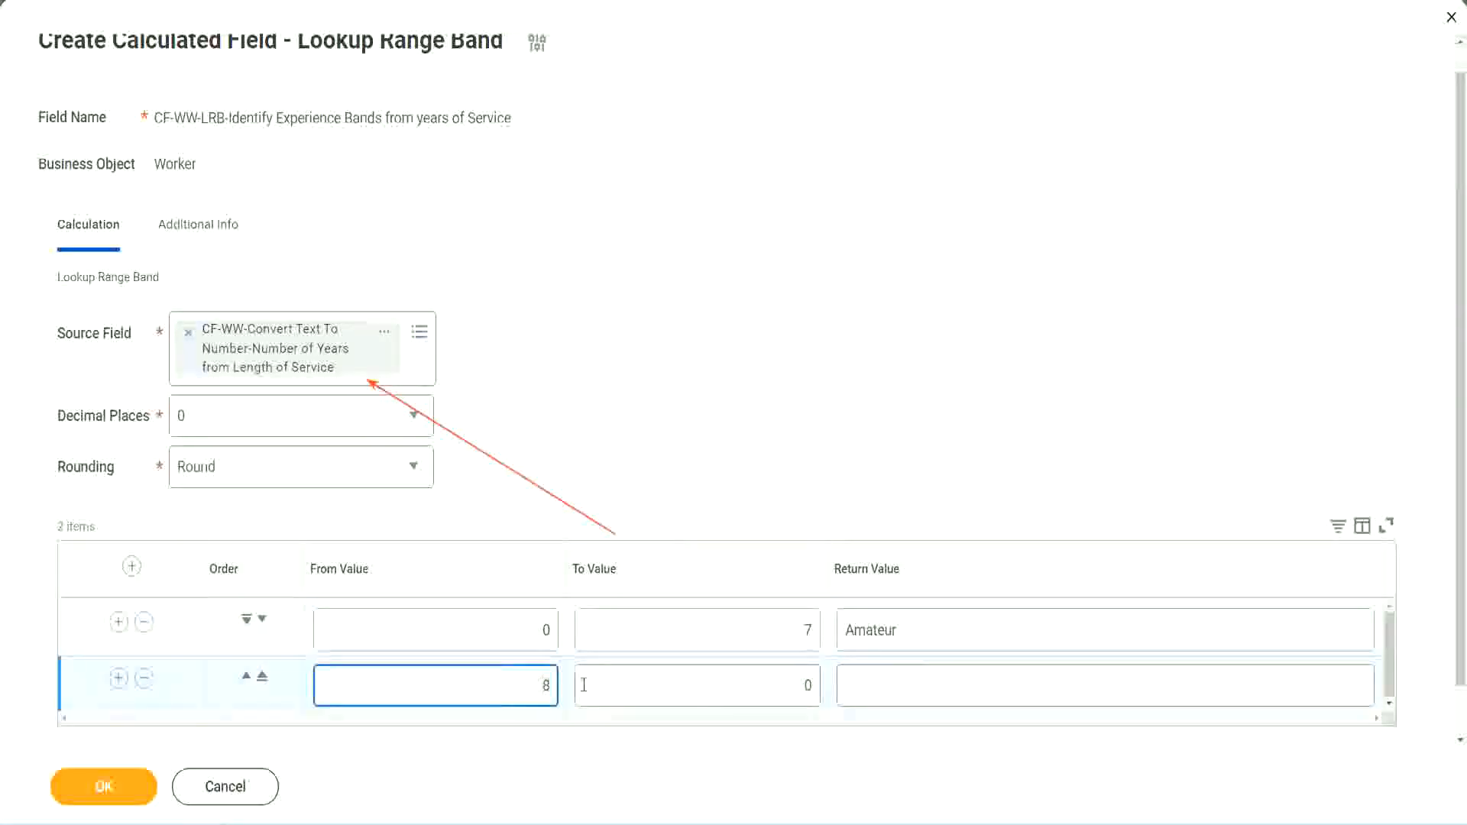
left_click(795, 686)
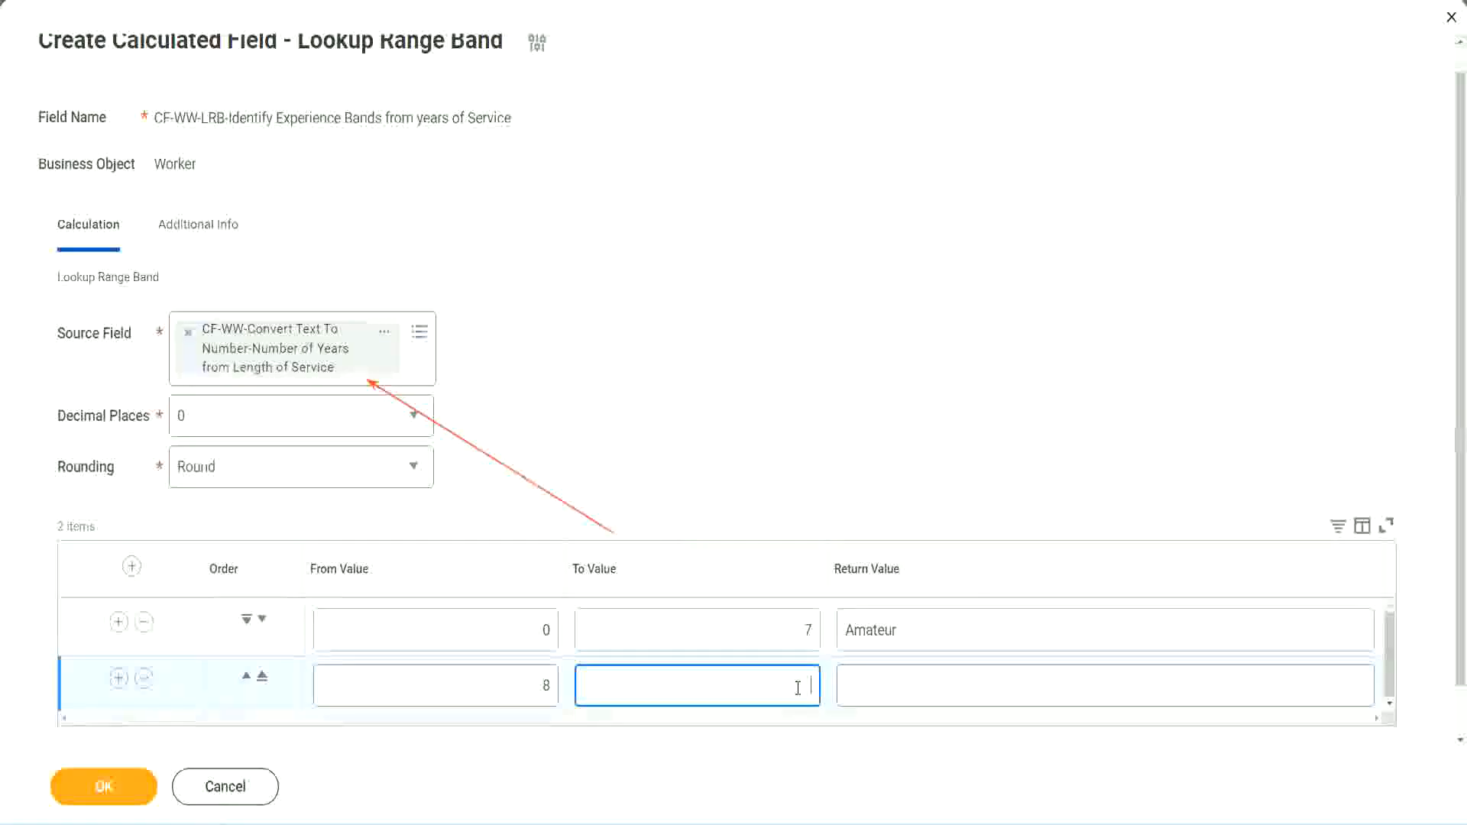
type("15")
left_click(904, 682)
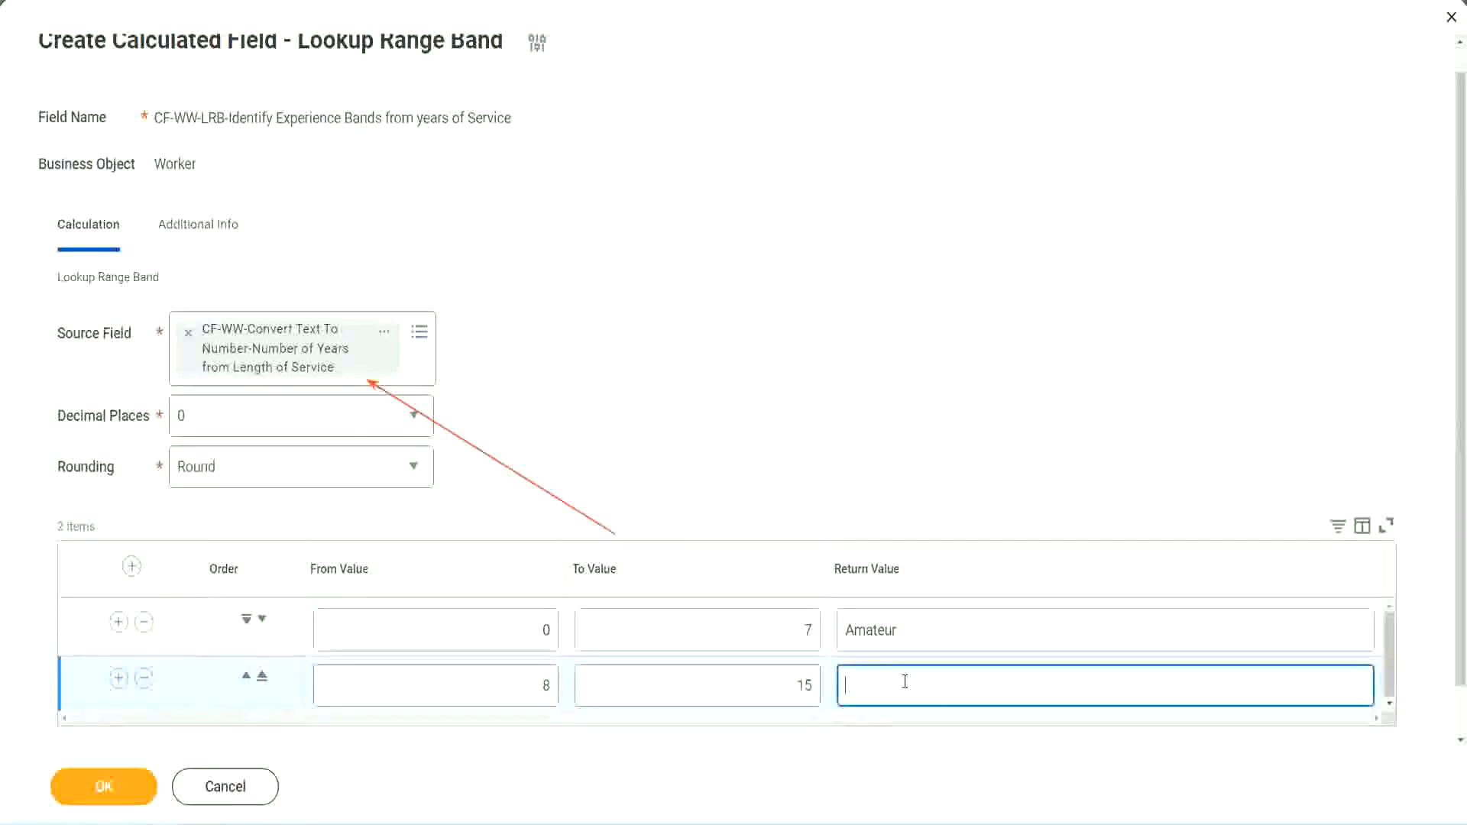
type("Experienced")
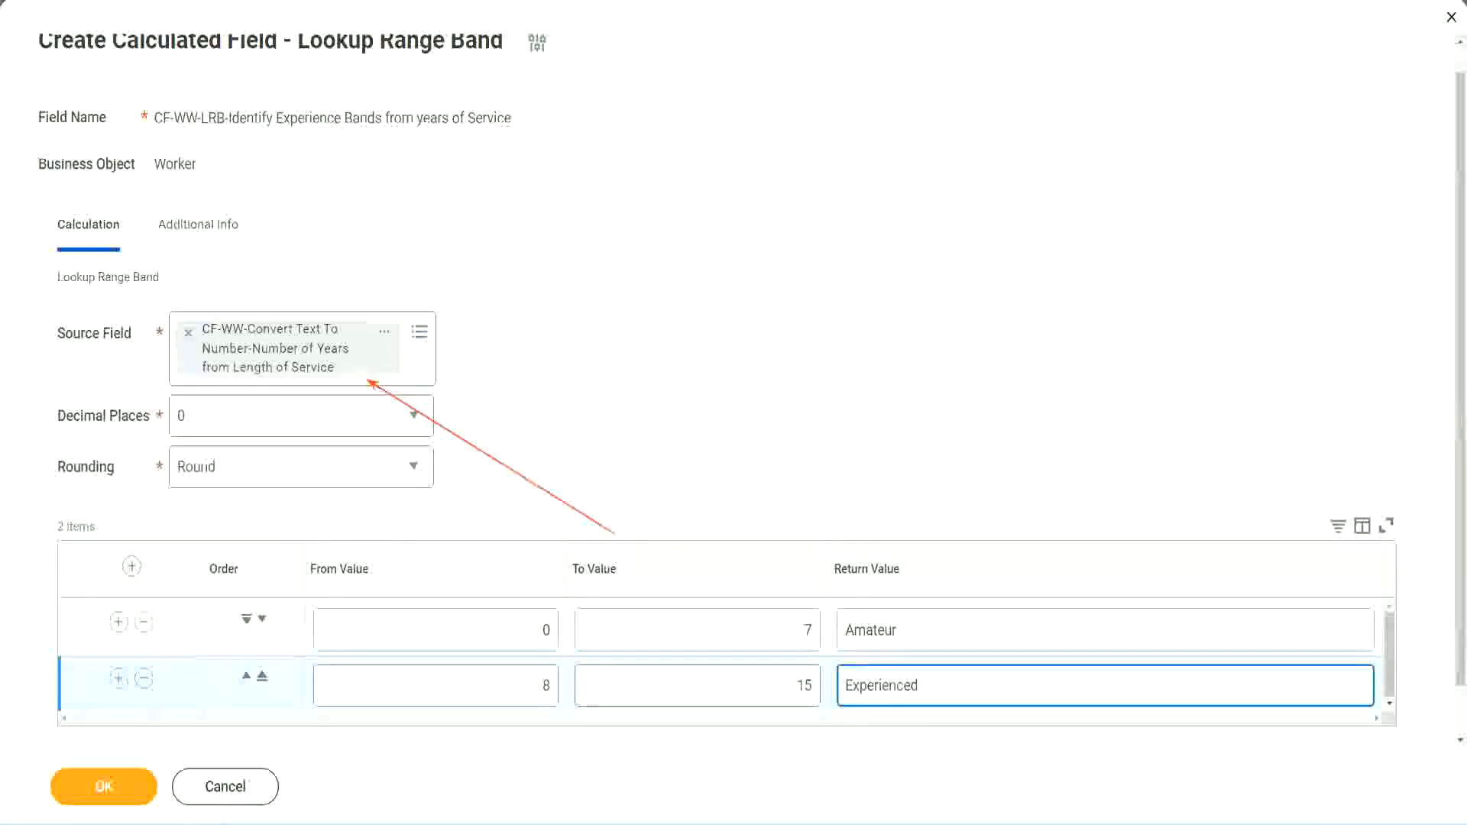
- Add a third range band row from 16 to 30 with the return value Senior
left_click(119, 679)
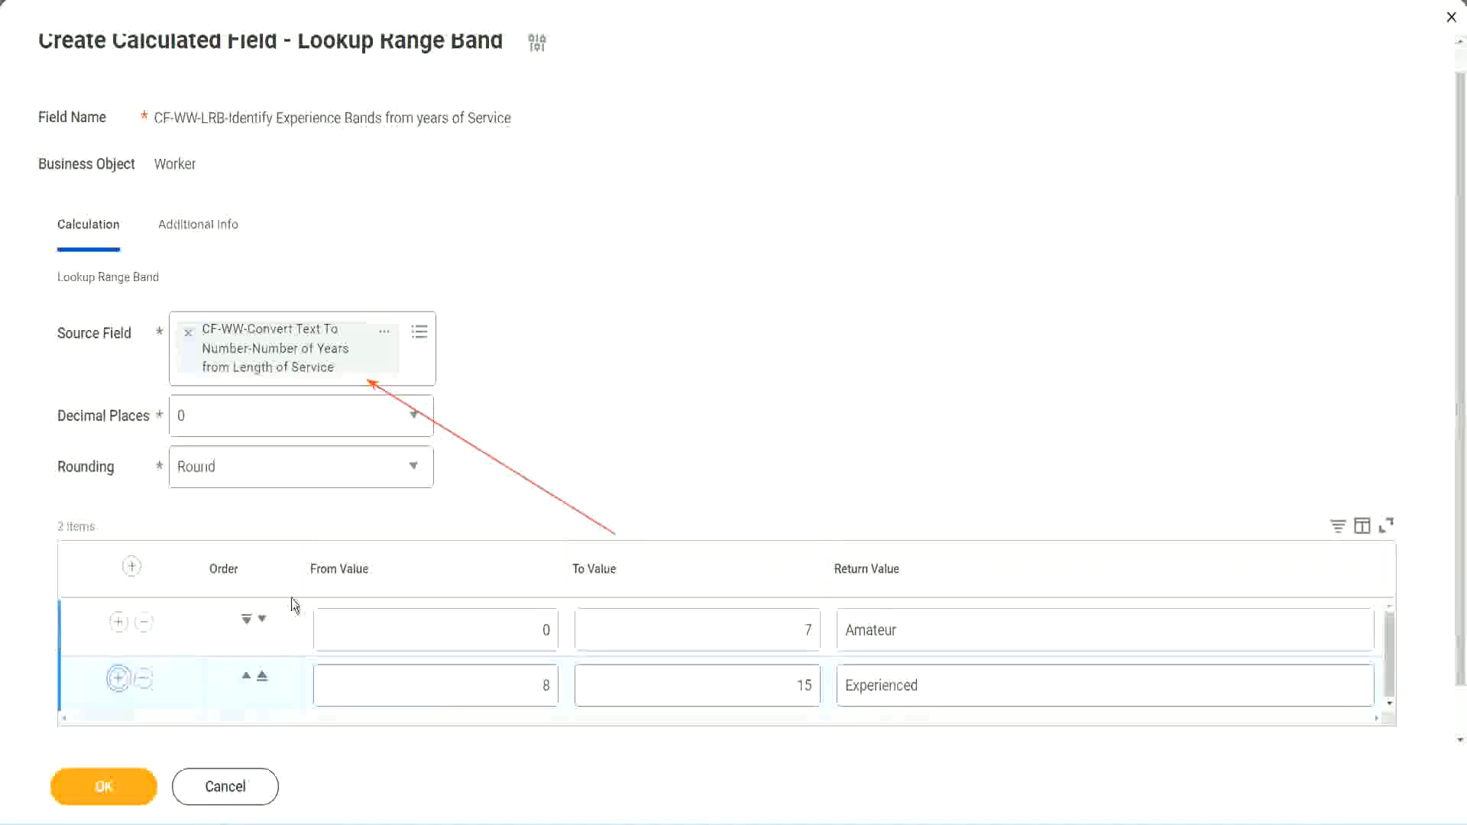
scroll(440, 472, "down", 2)
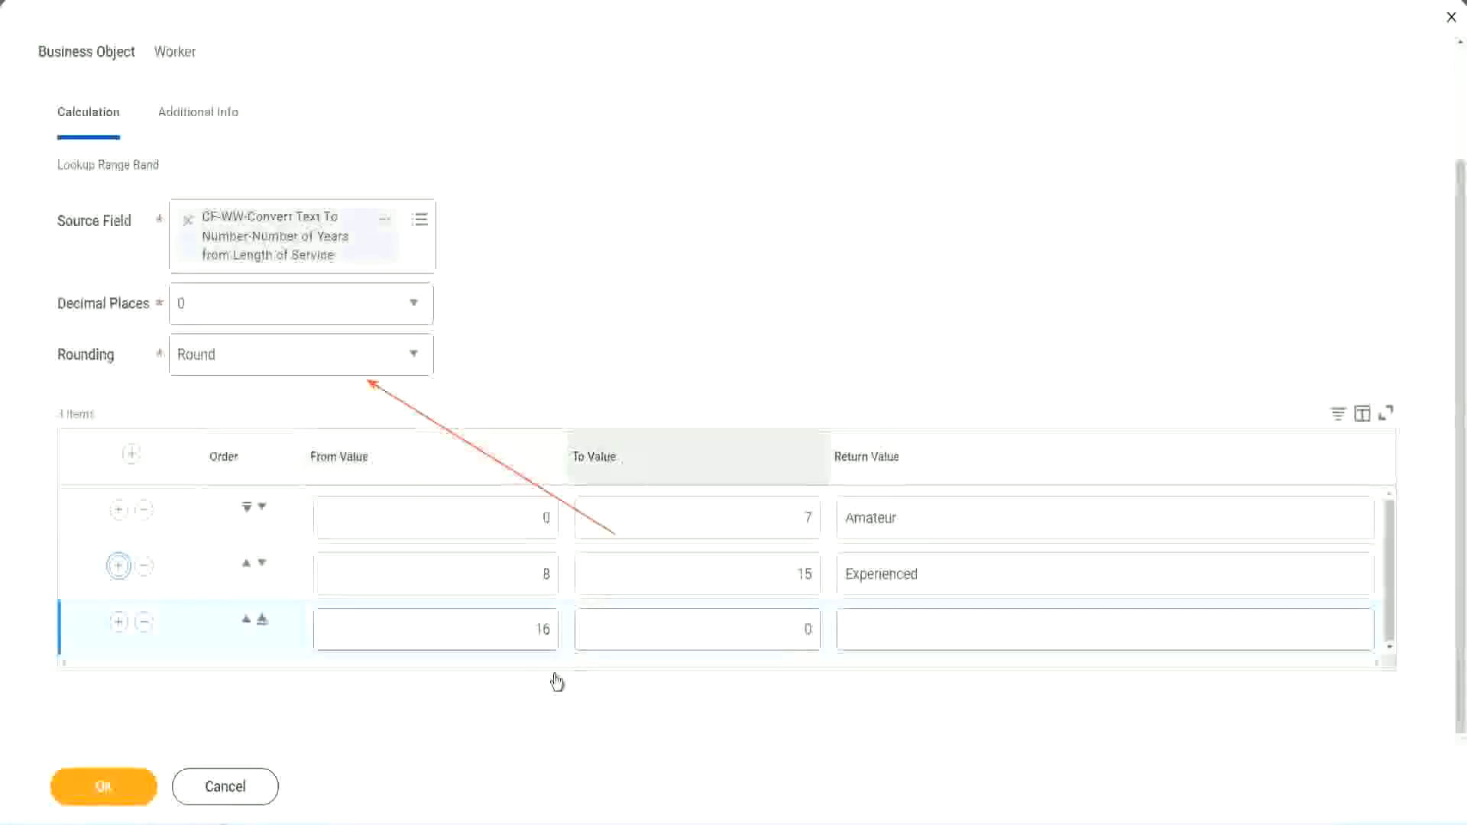
left_click(508, 637)
left_click(738, 630)
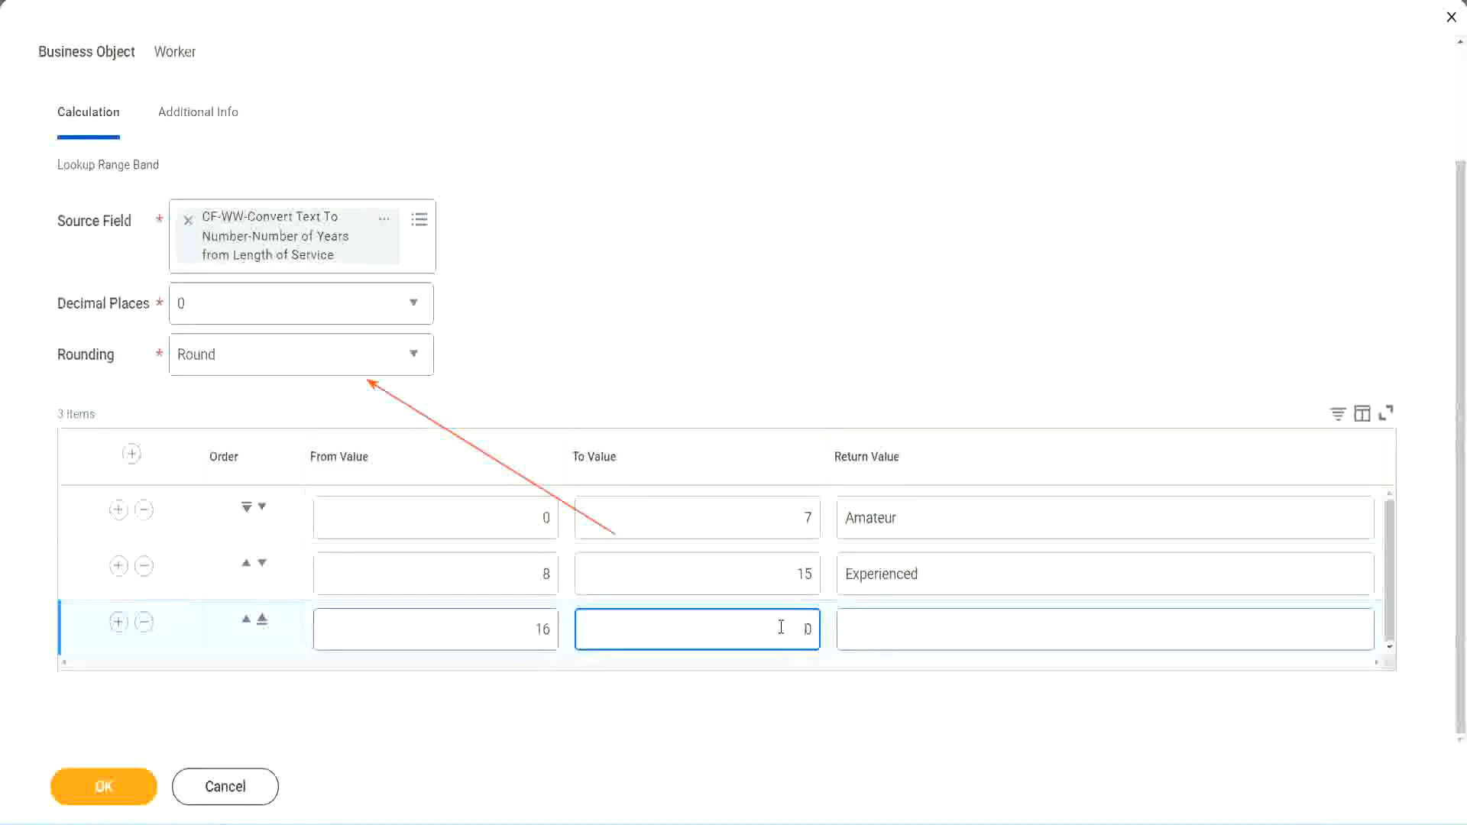
type("3")
key("Tab")
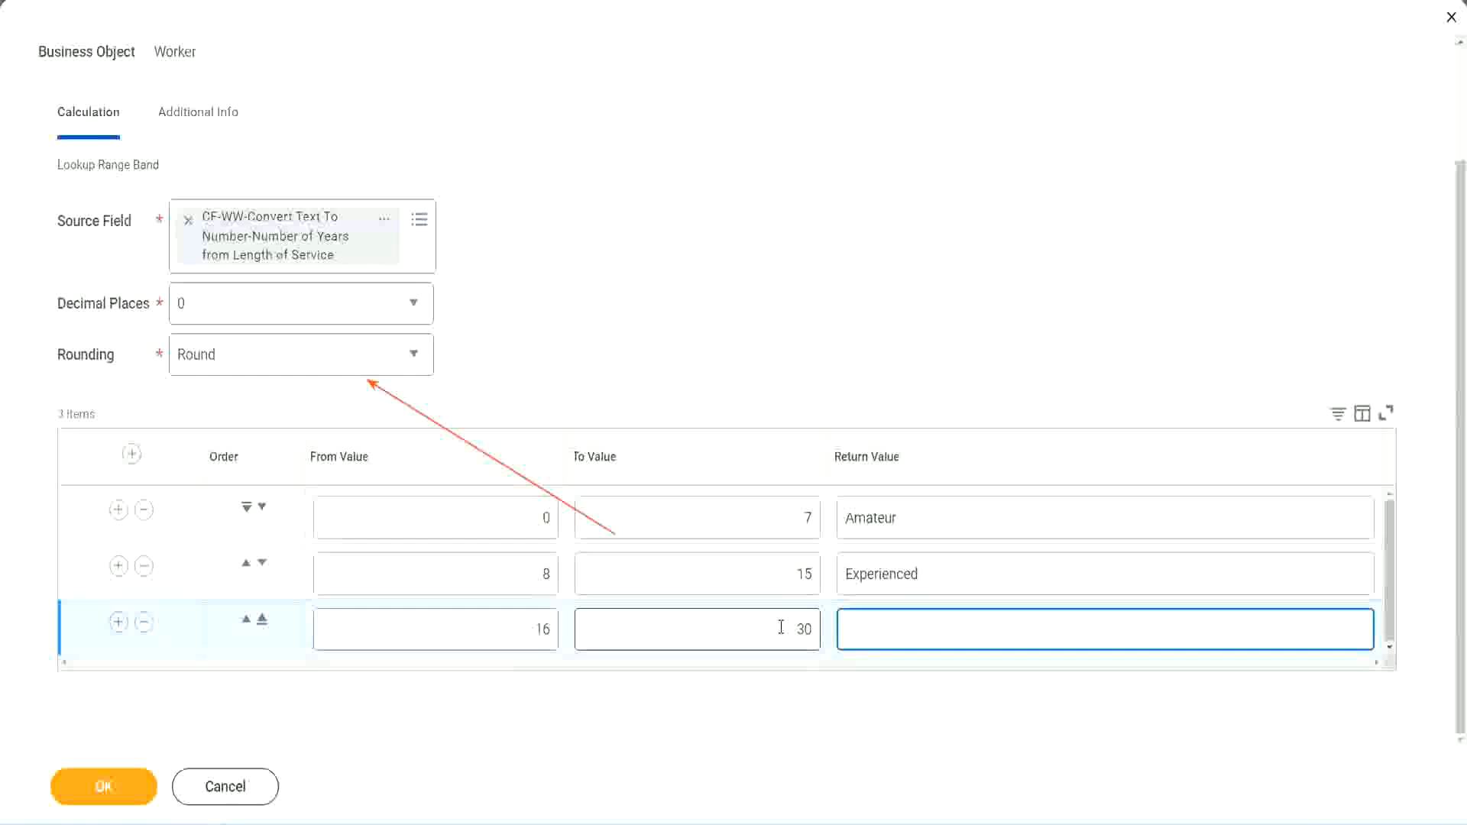
type("L")
key("BackSpace")
type("Senior")
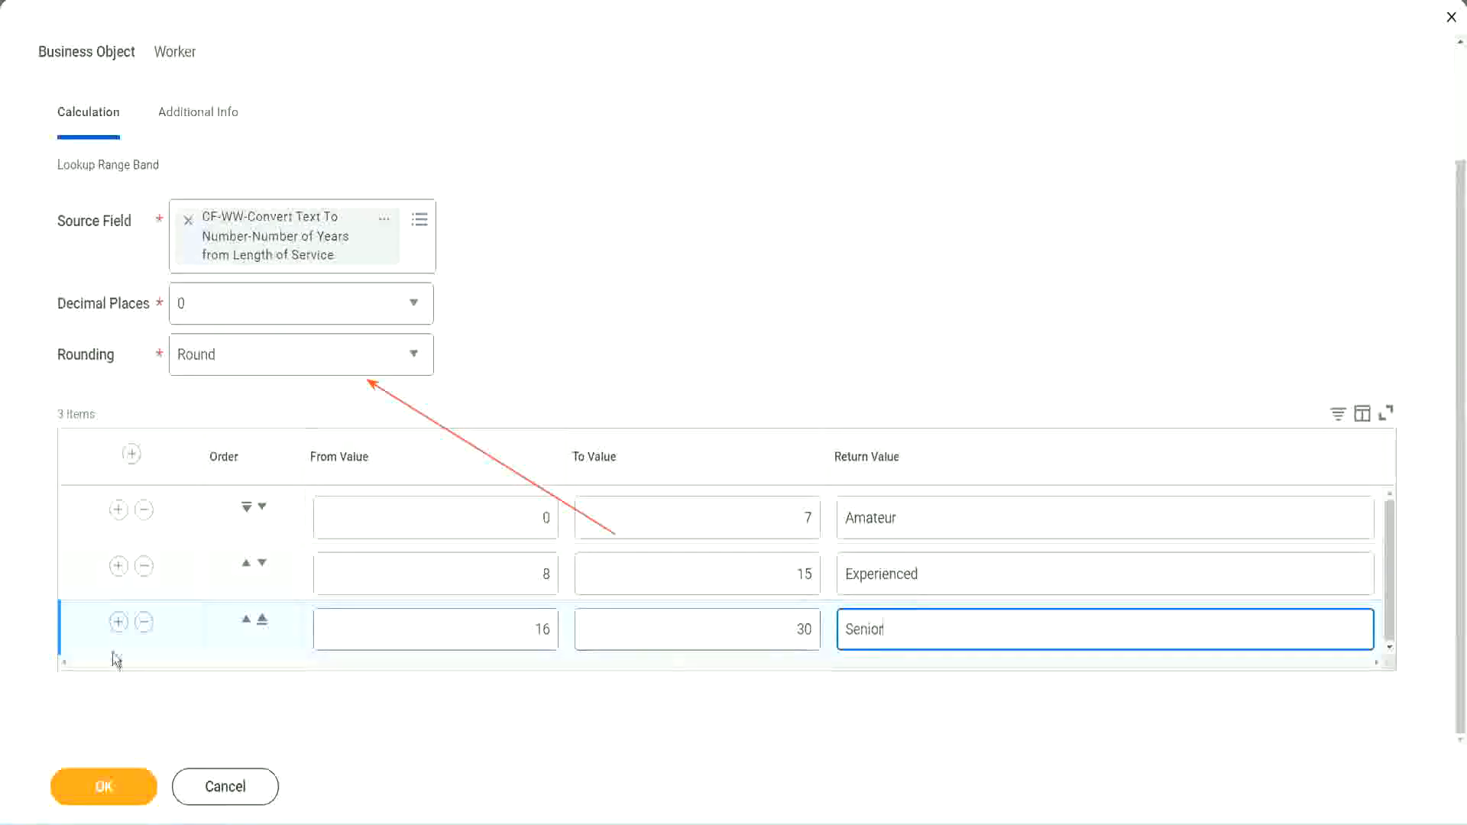
- Add a fourth range band row from 31 to 1000 with the return value Legend
left_click(118, 623)
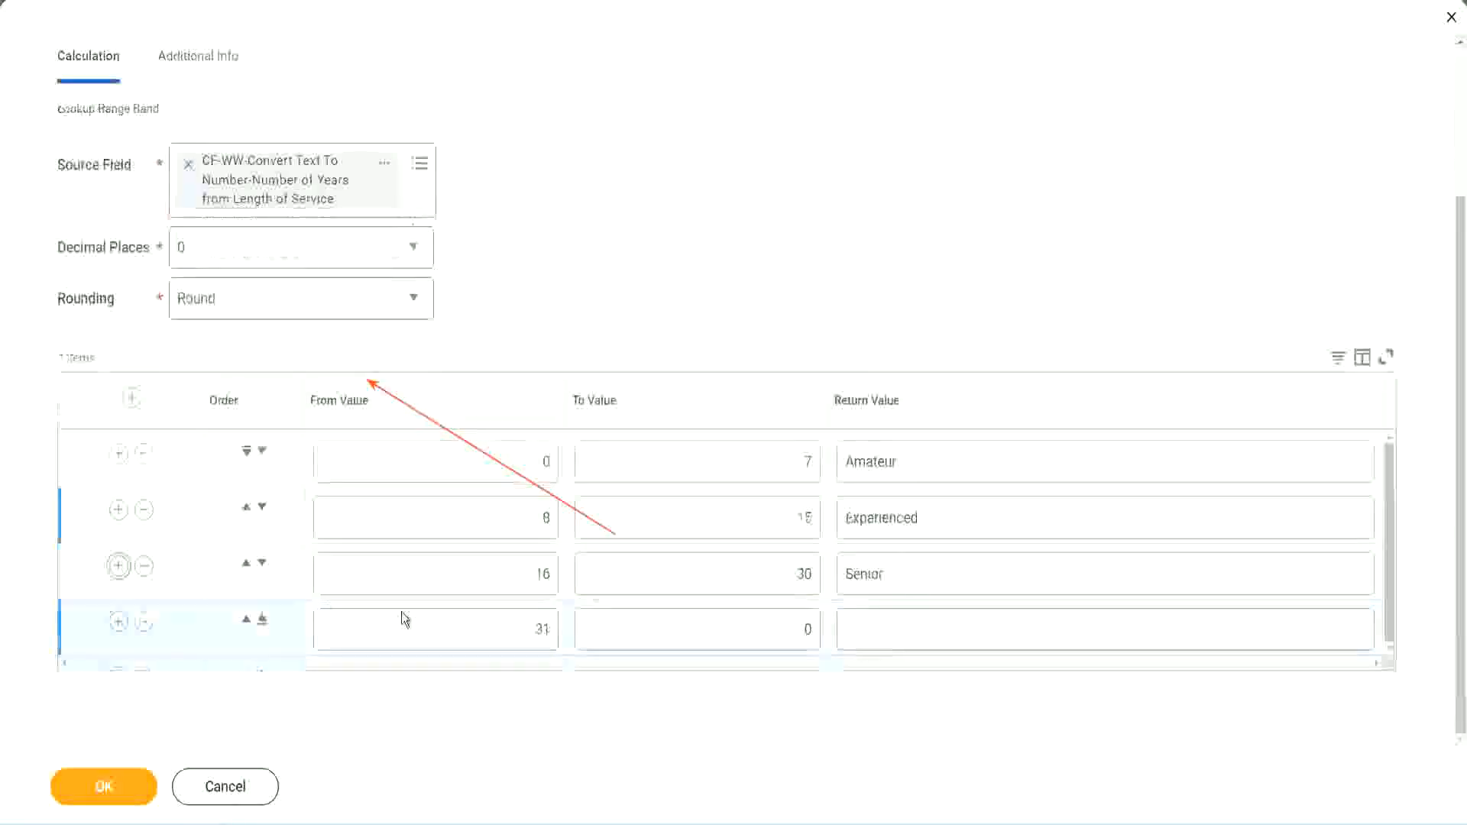
left_click(485, 622)
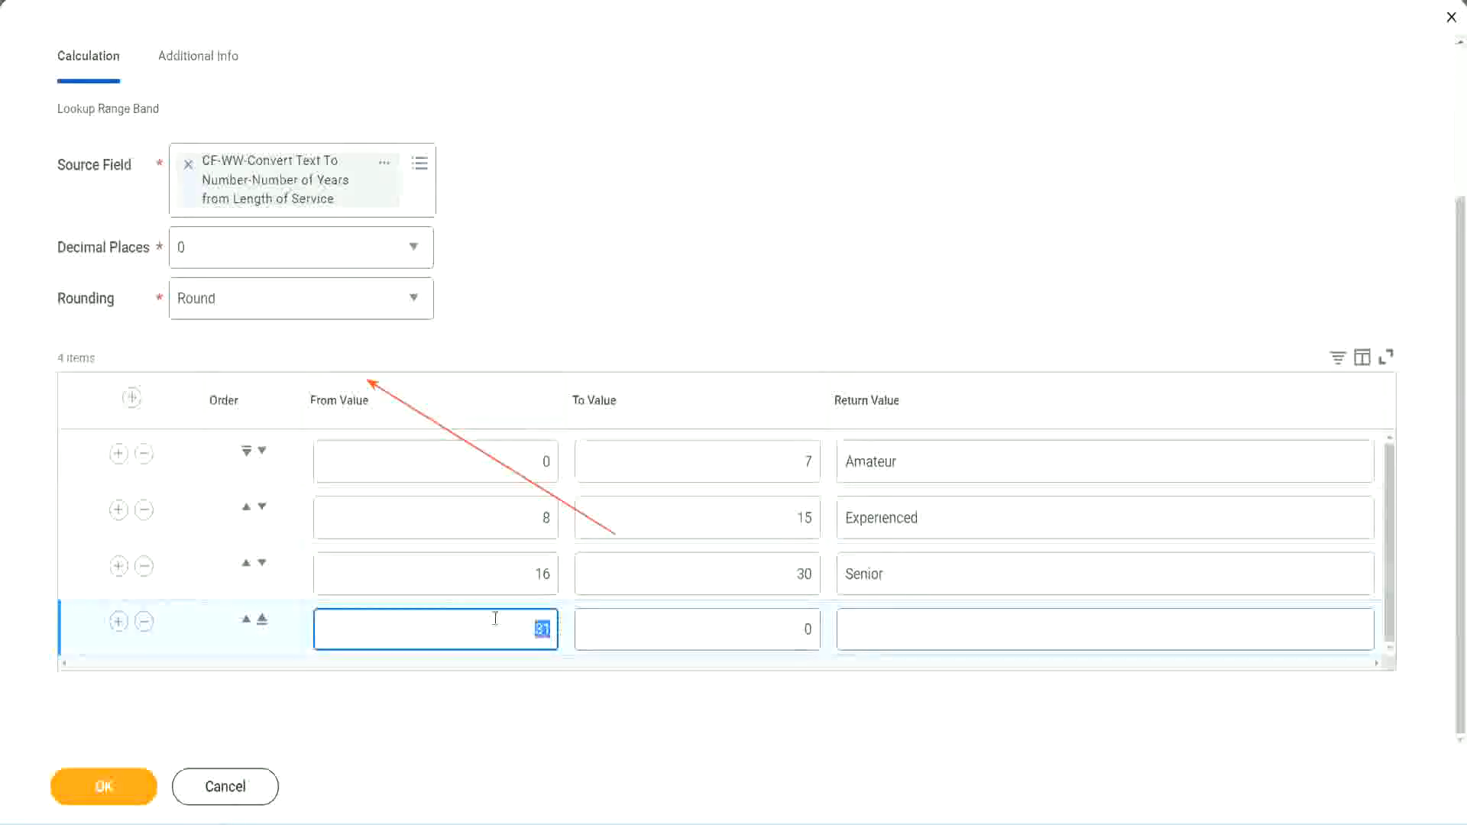
left_click(790, 630)
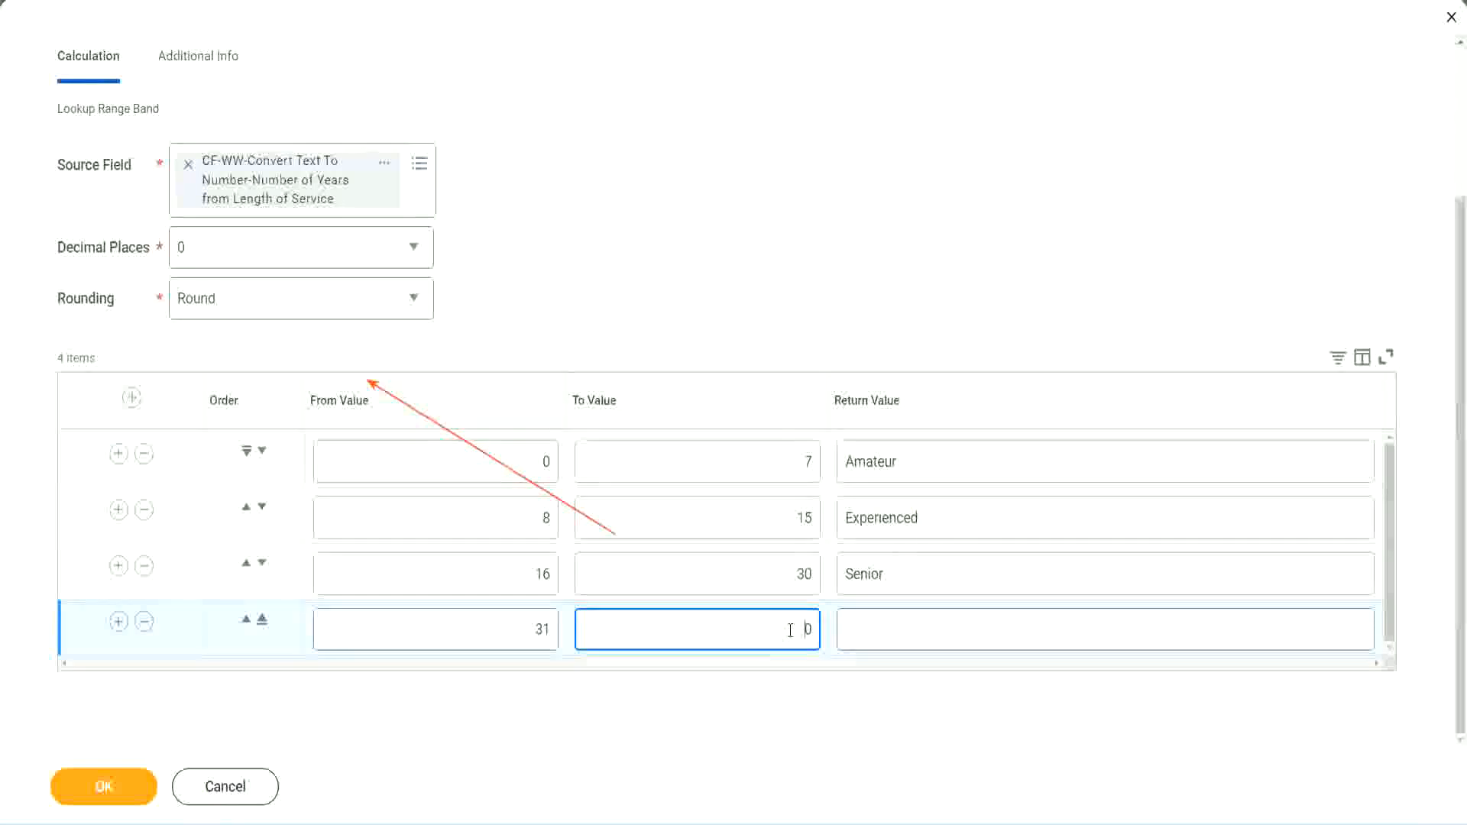
type("1000")
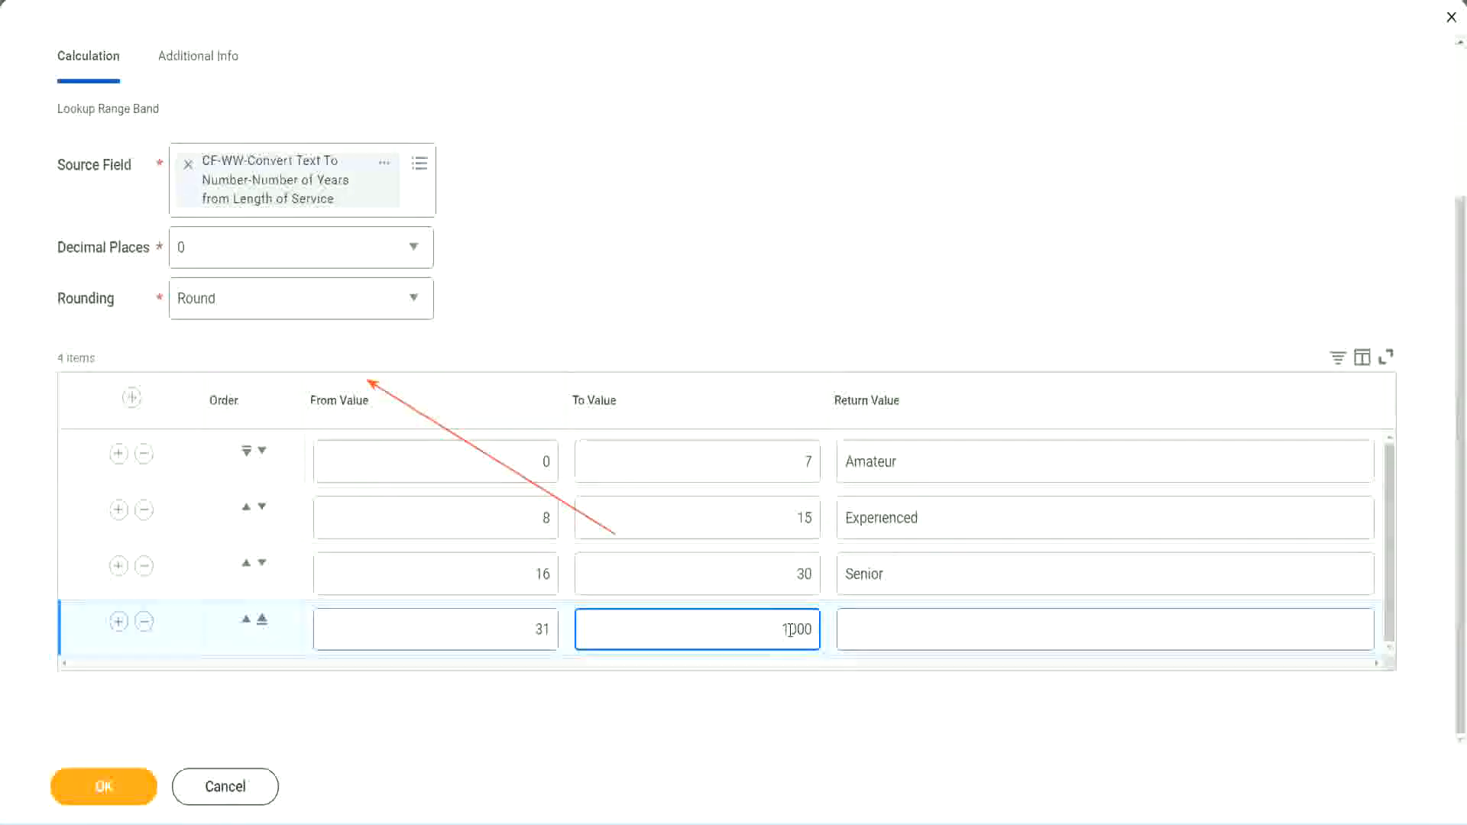
left_click(828, 622)
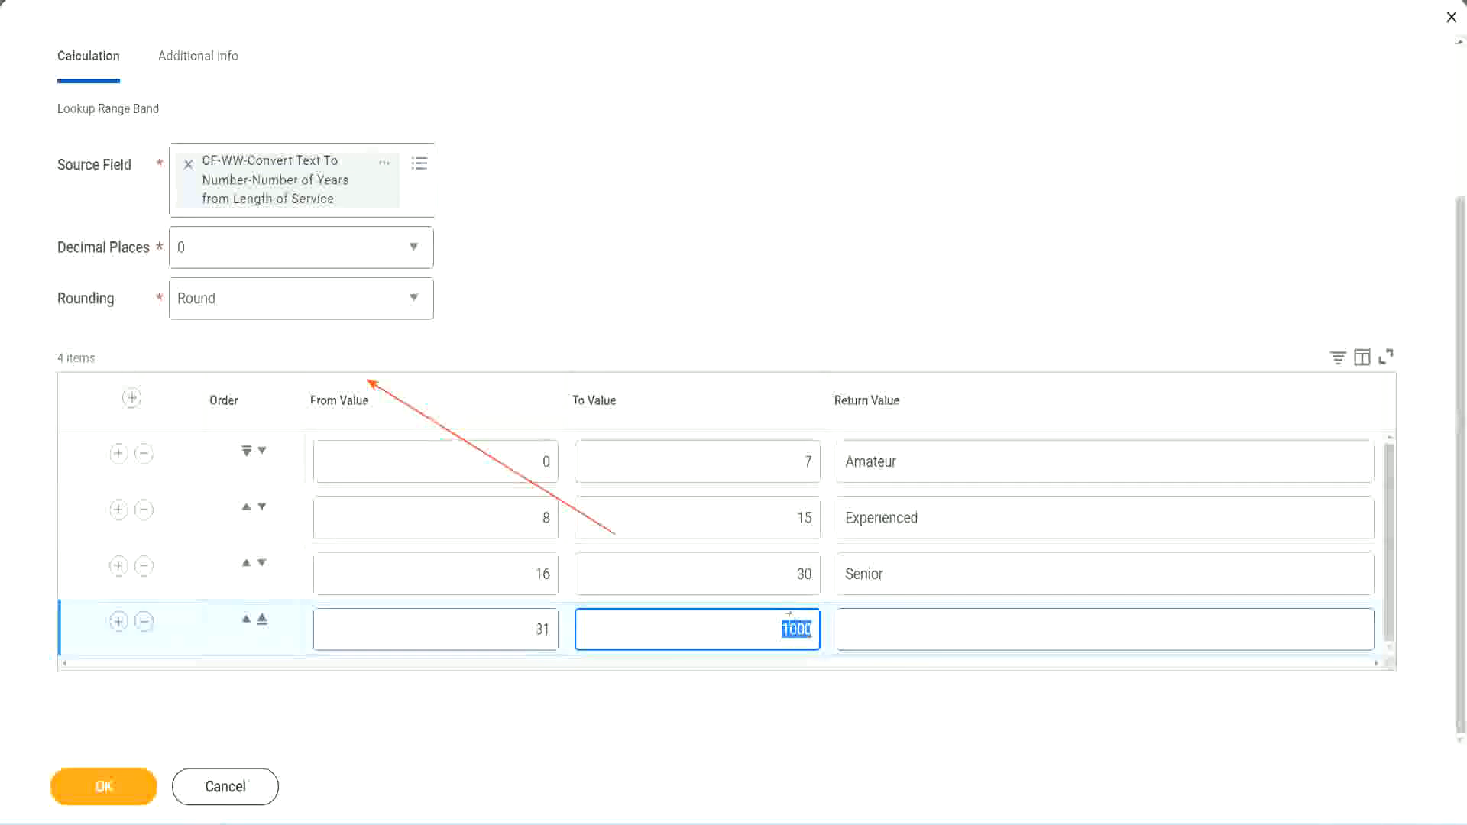
left_click_drag(768, 623, 822, 625)
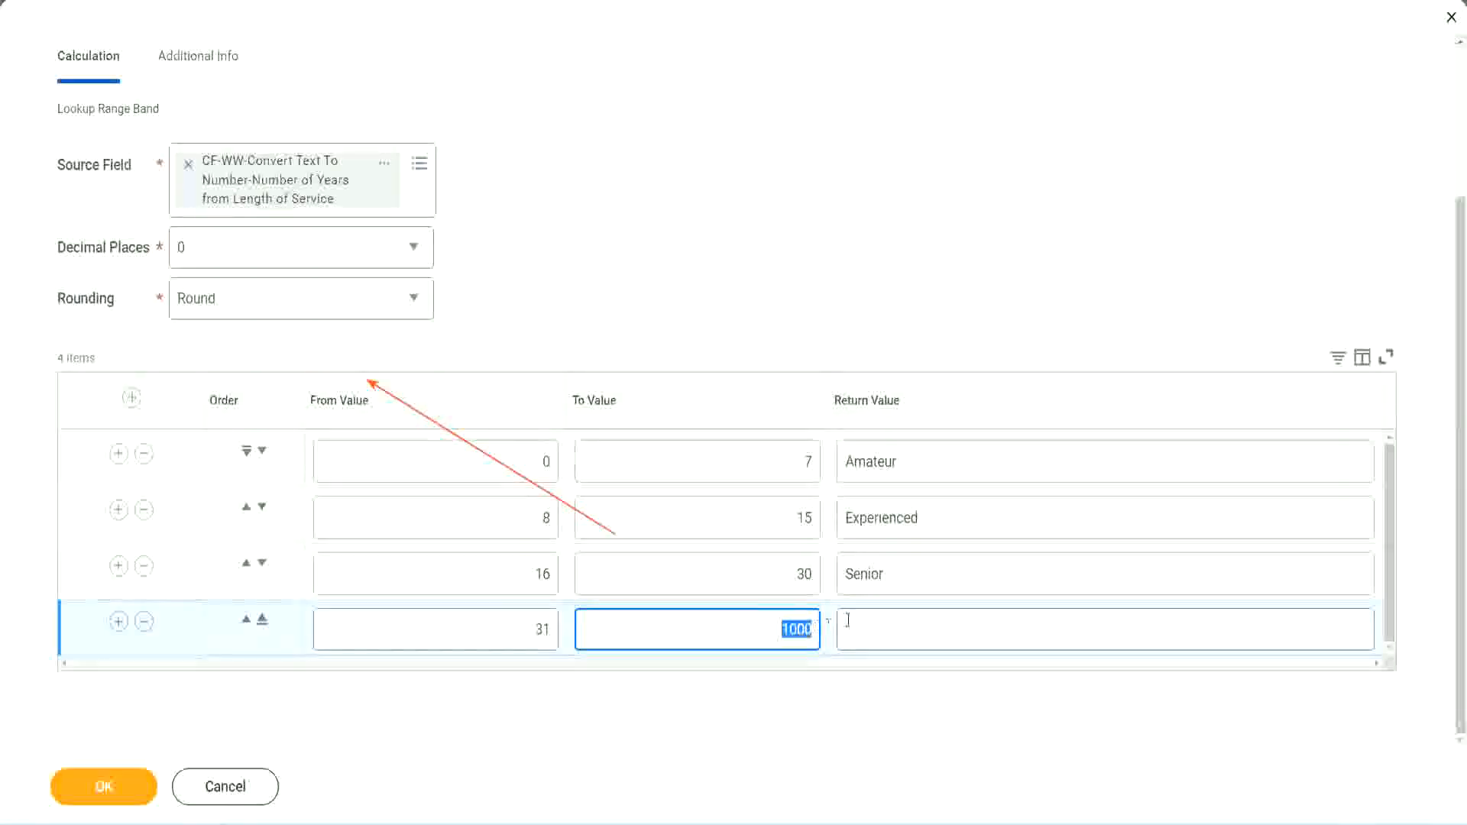
left_click(916, 629)
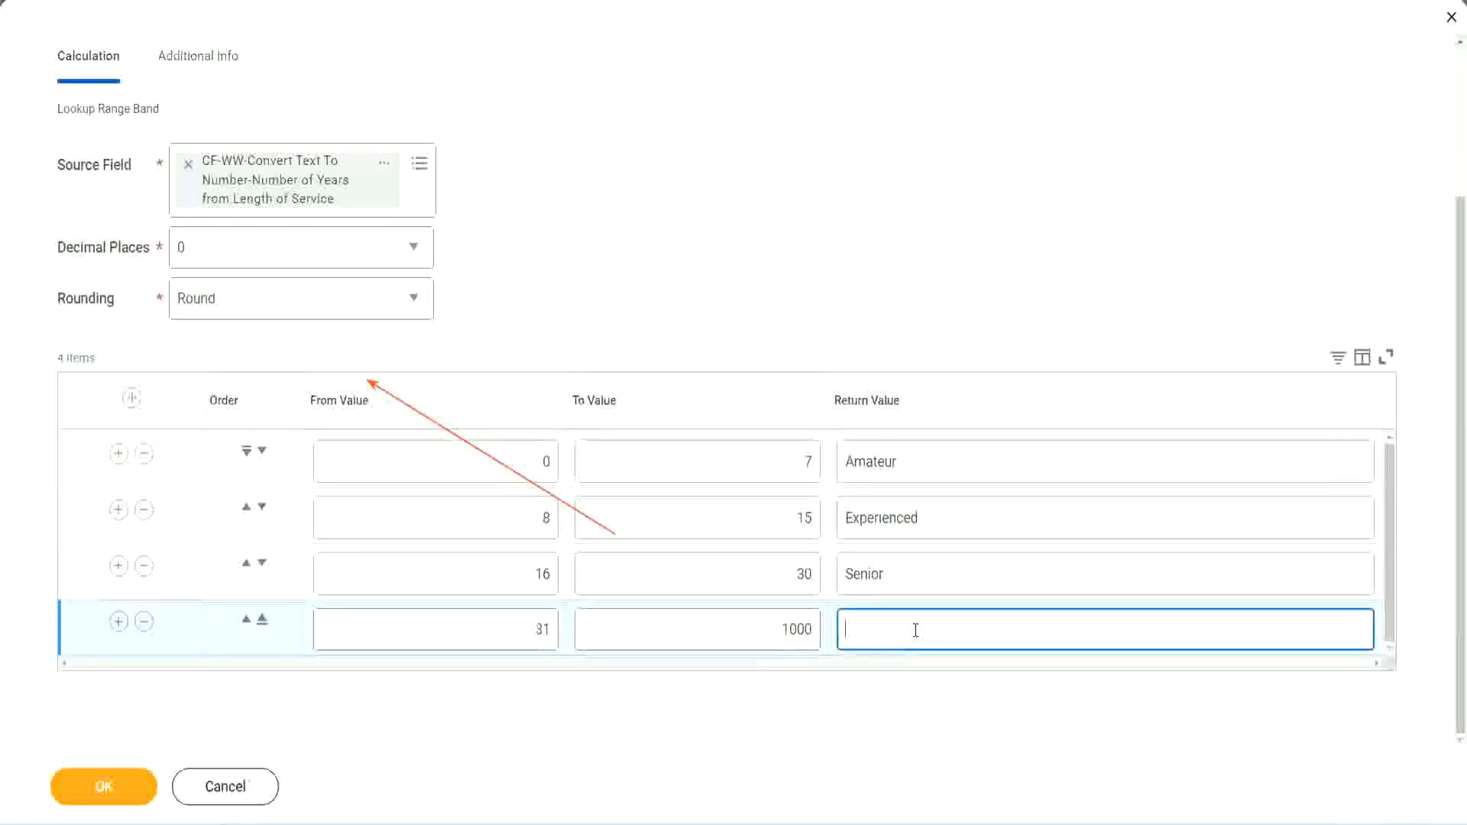
type("Legend")
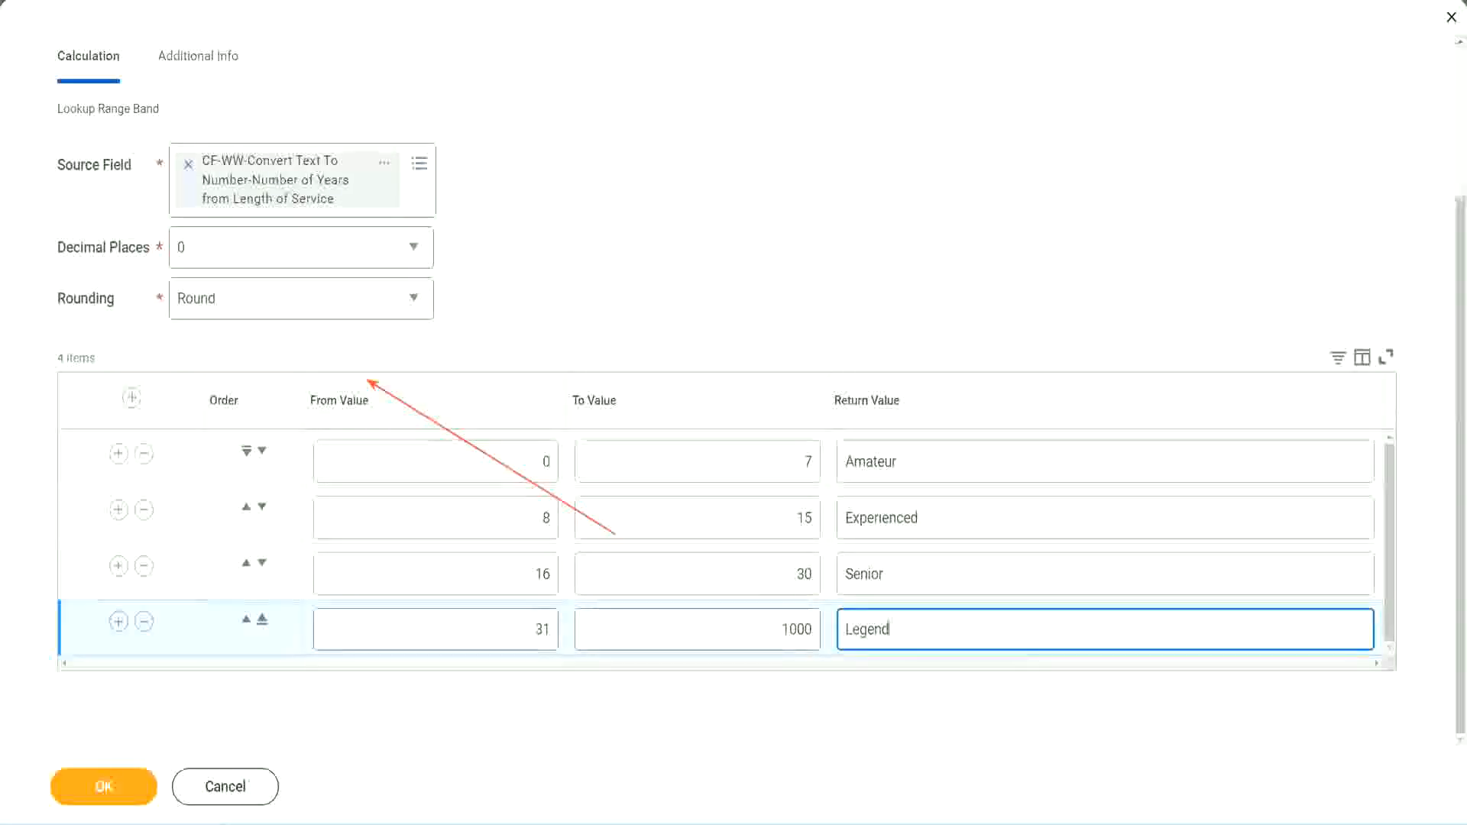
- Review the return values against the from and to values of the range band rows
left_click(685, 252)
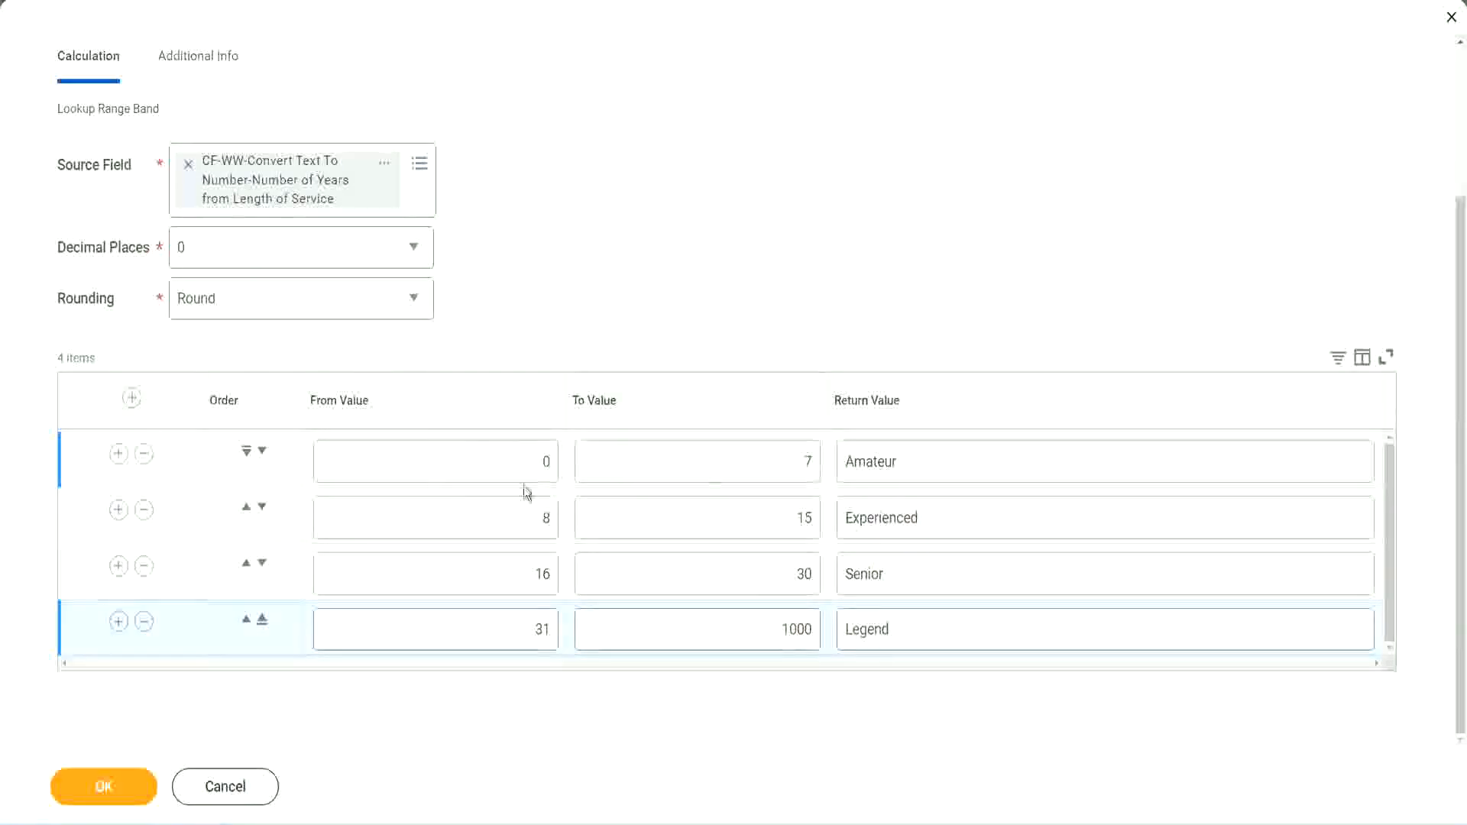
double_click(953, 457)
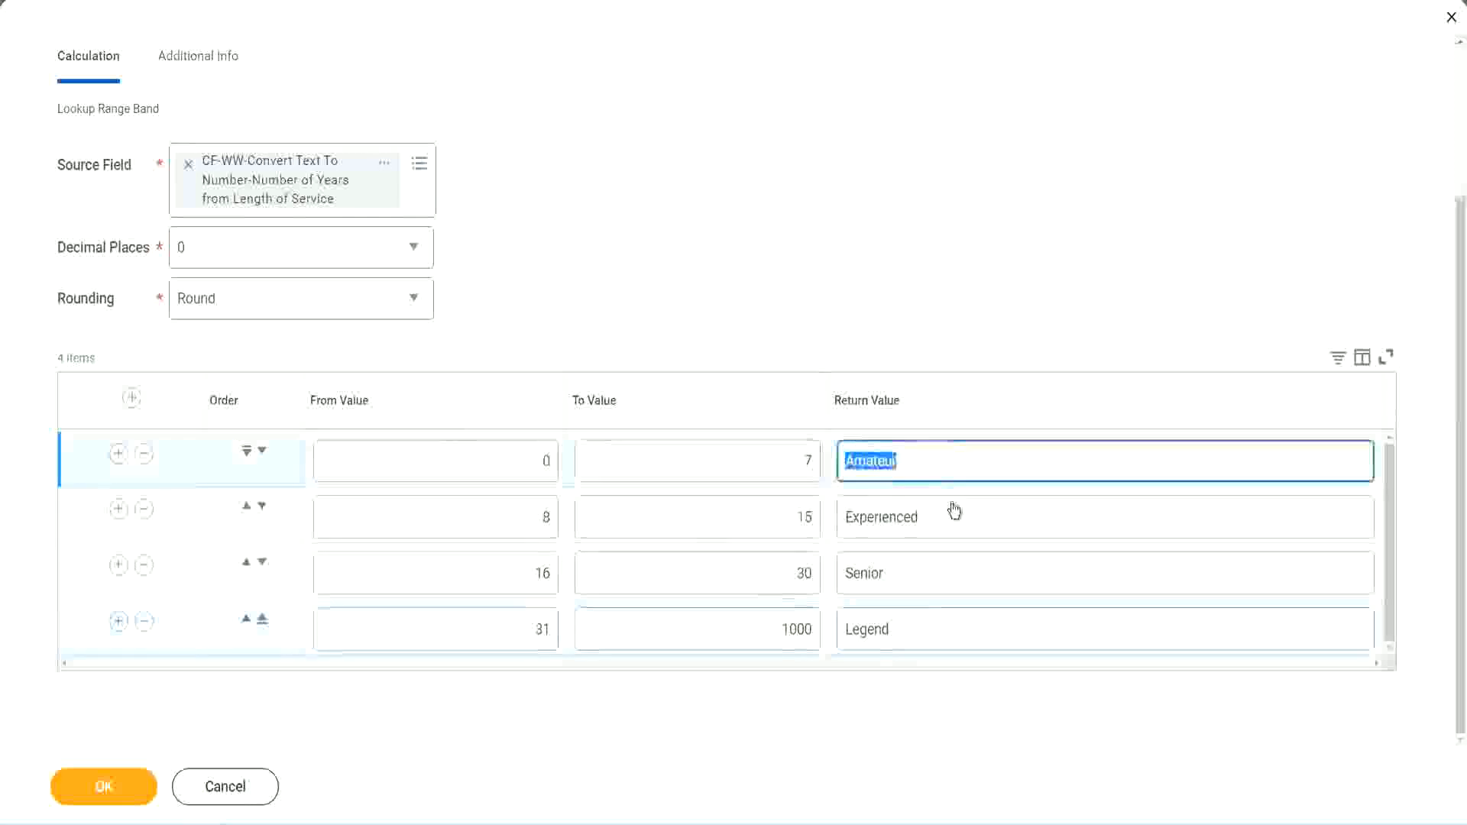
double_click(948, 526)
double_click(926, 583)
double_click(925, 630)
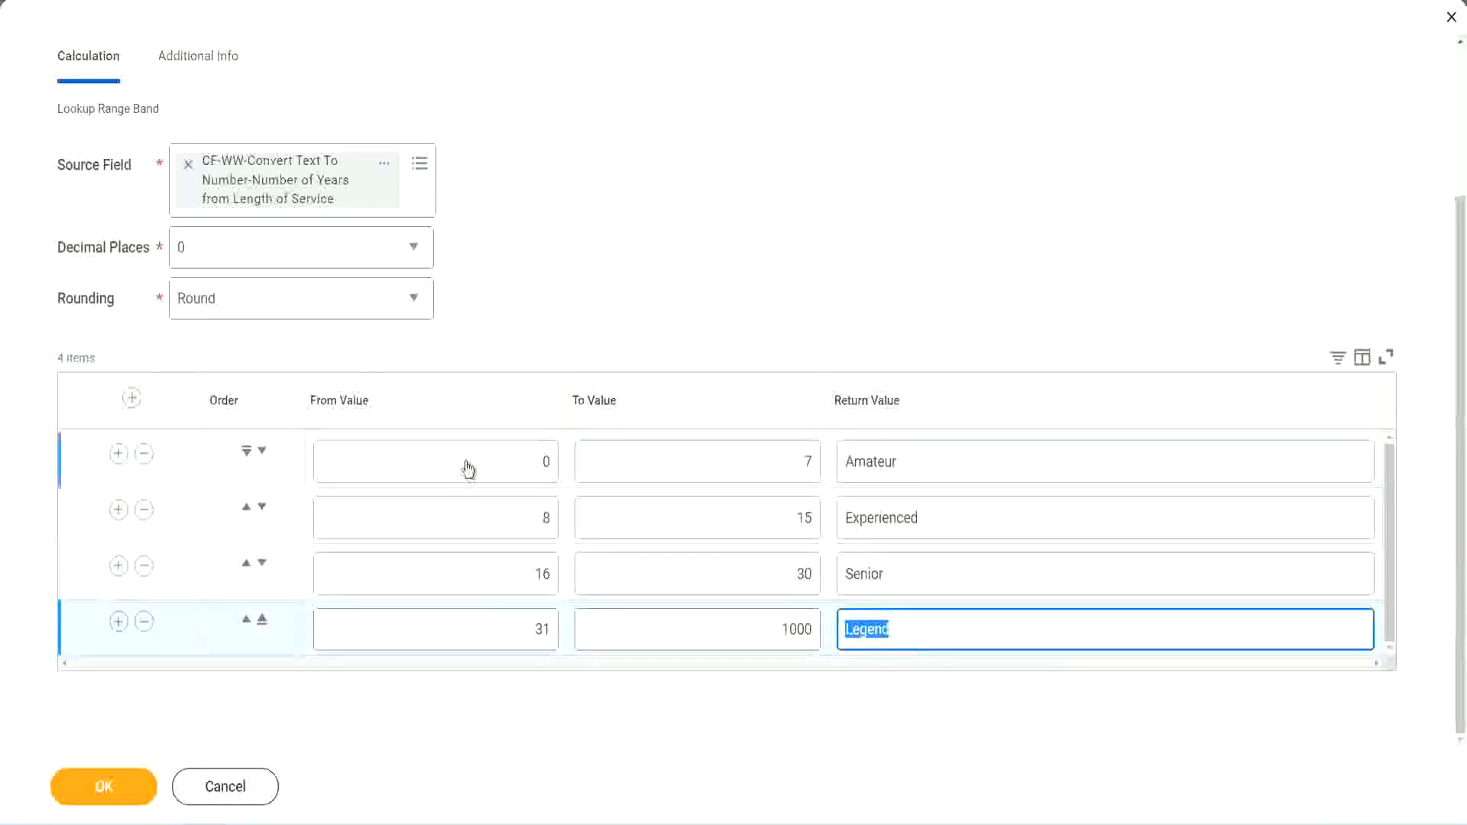
double_click(535, 462)
double_click(959, 472)
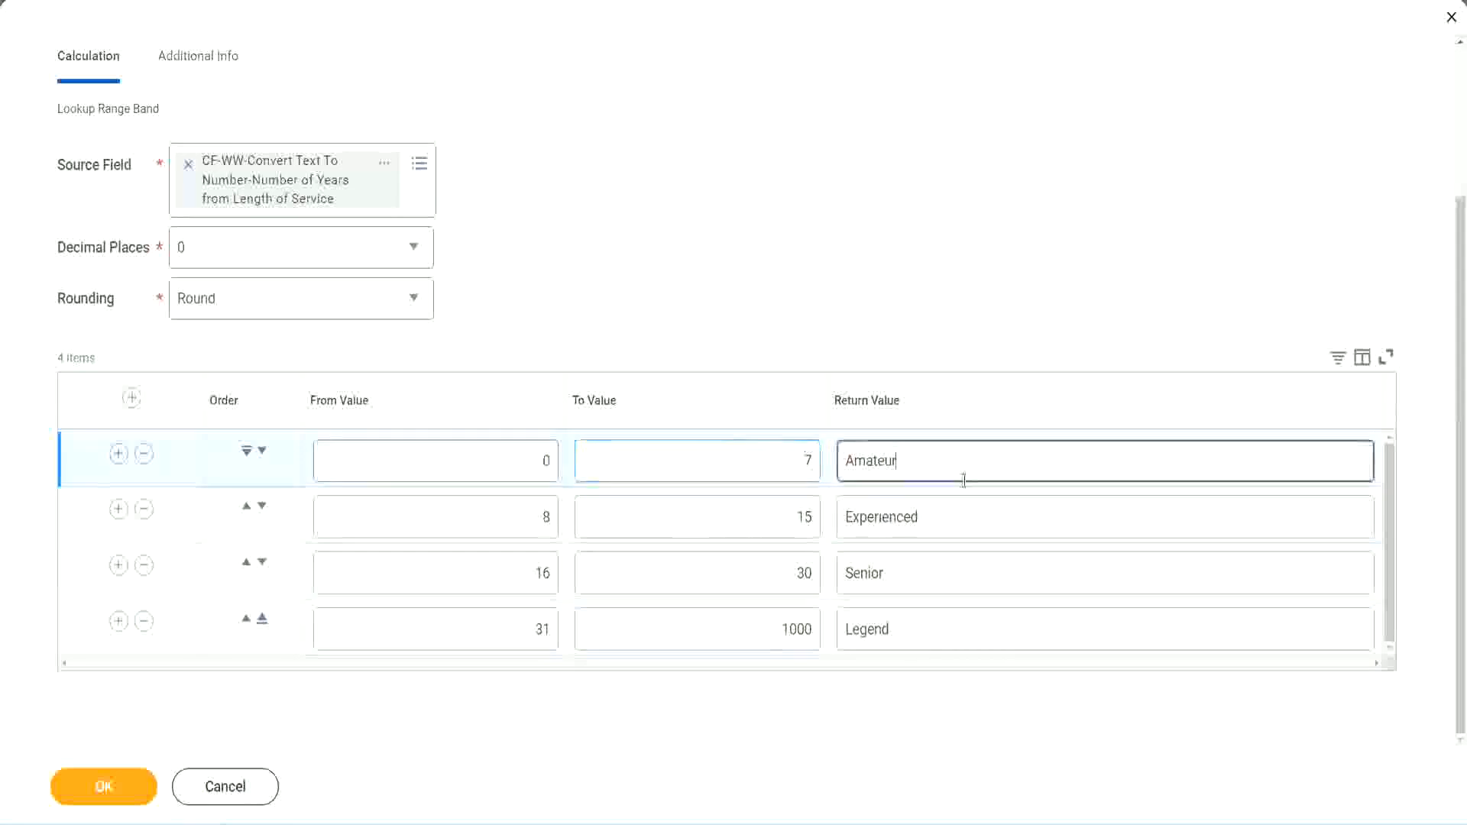
double_click(933, 582)
double_click(922, 624)
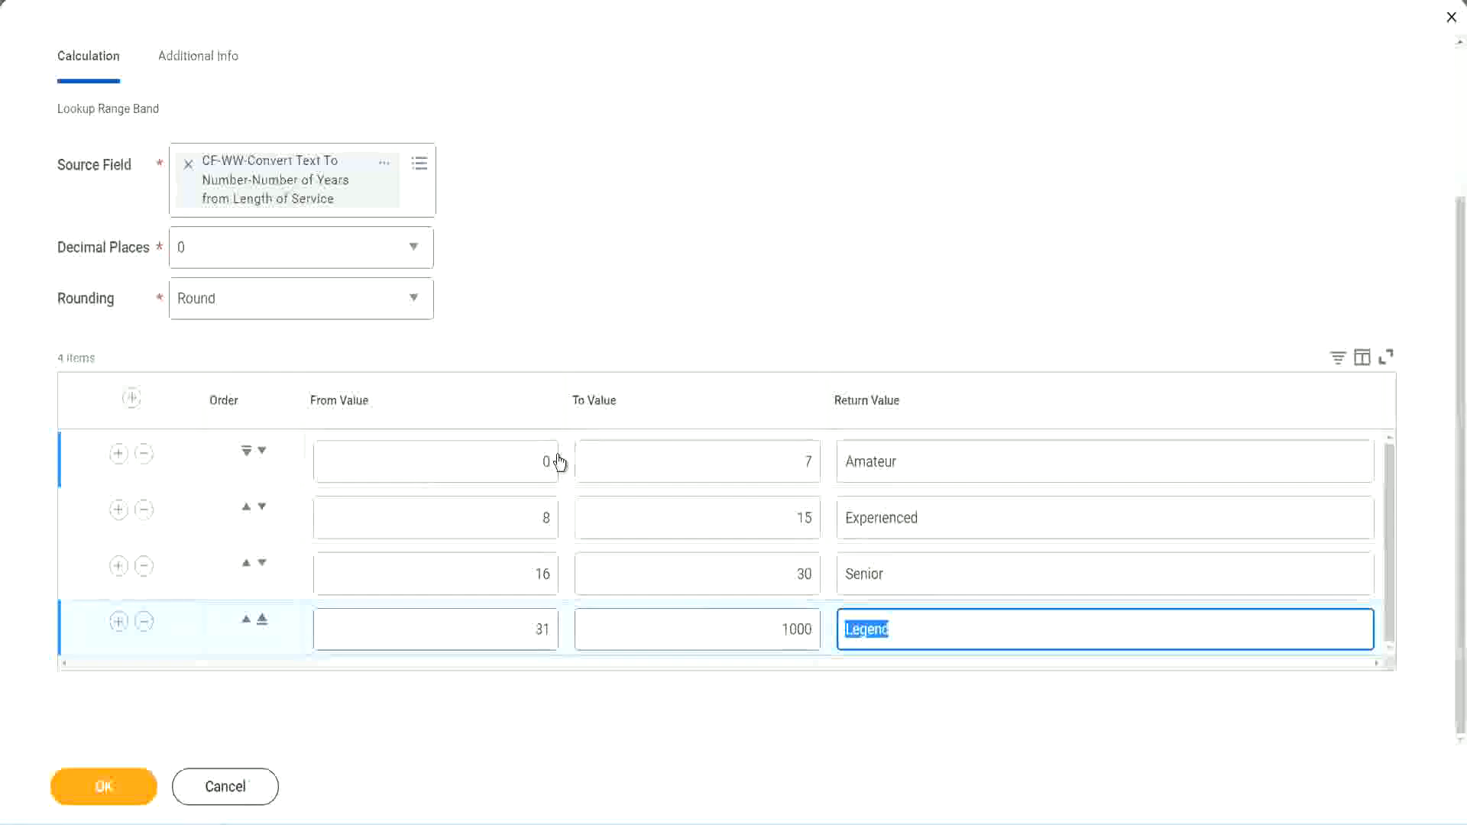
left_click(704, 358)
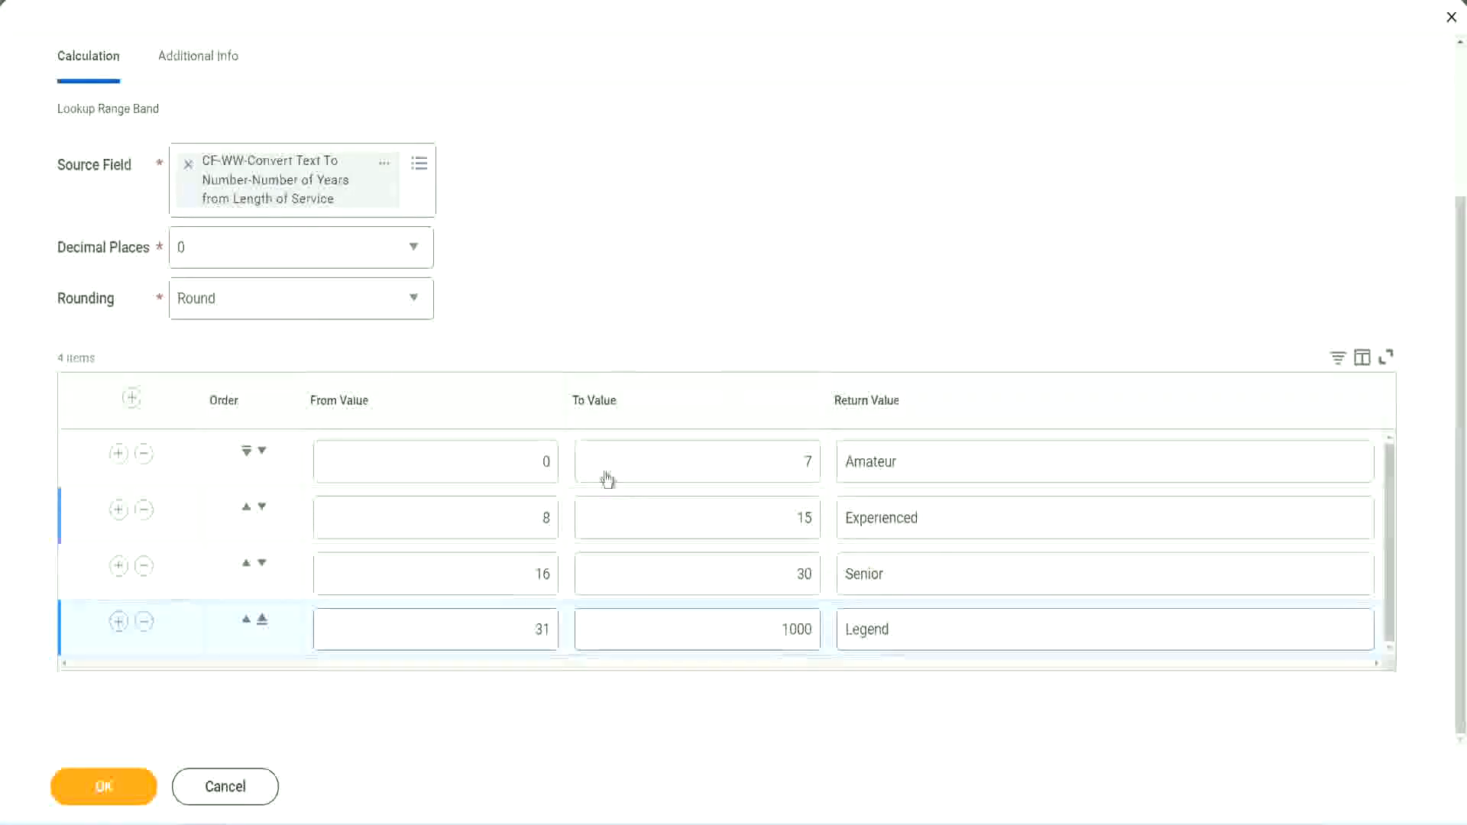
- Save the calculated field and copy its name, CF-WW-LRB-Identify Experience Bands from years of Service, from the save confirmation
left_click(102, 785)
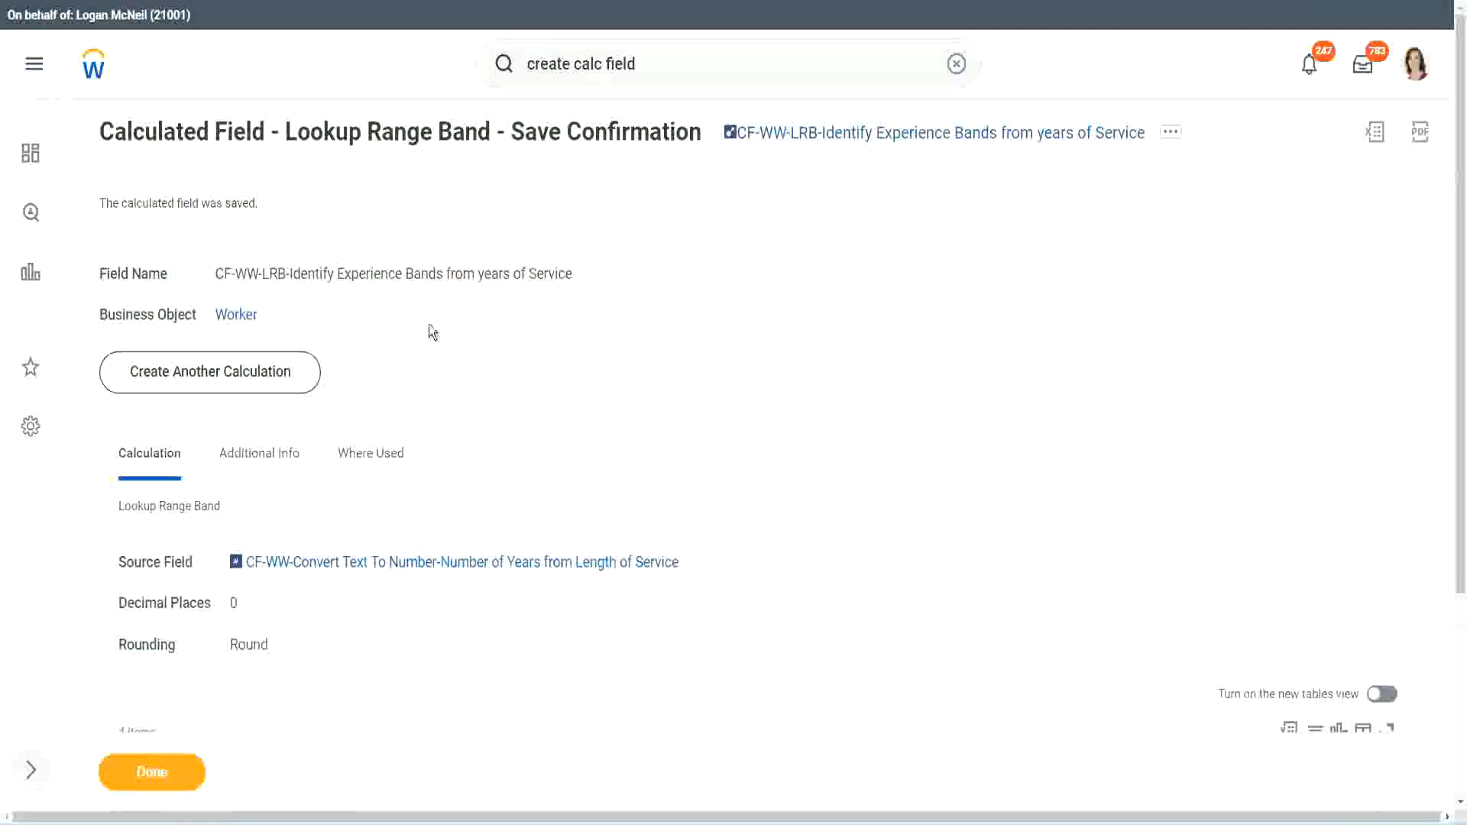
right_click(853, 140)
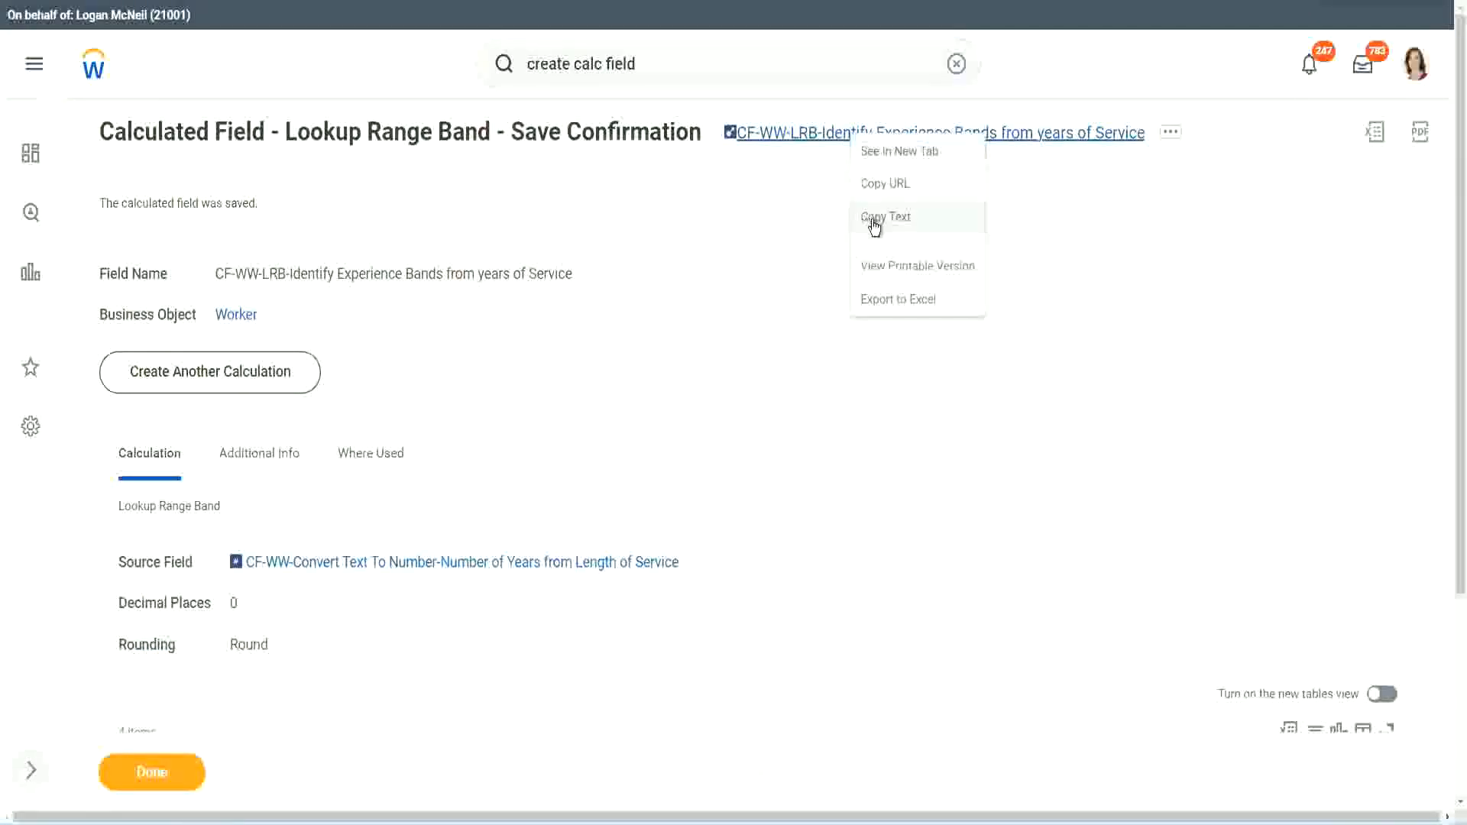
left_click(868, 223)
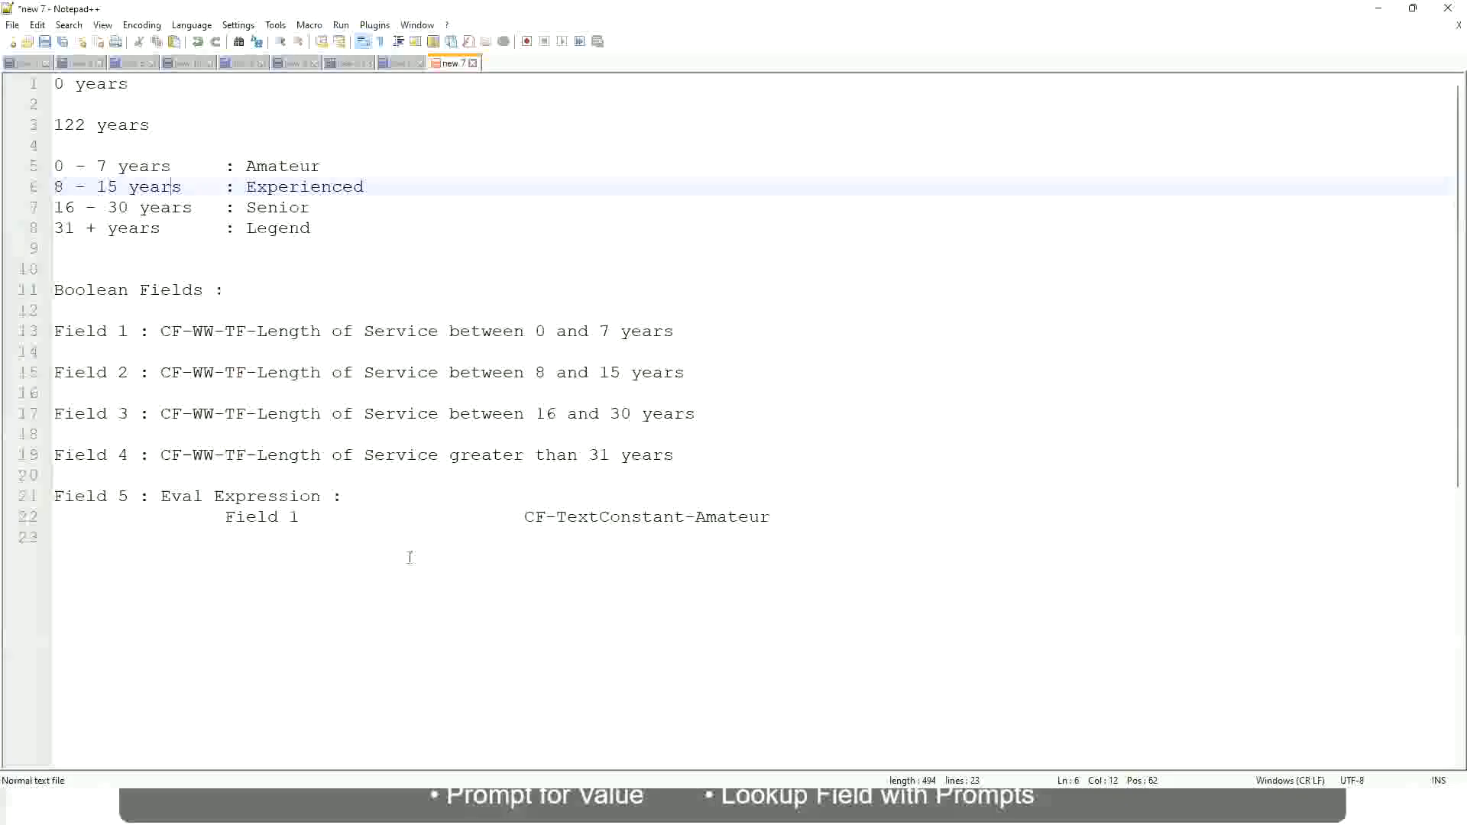
- In the Notepad++ notes, add a line below the Eval Expression entry with 10,000 USD and, spaced well apart, 1,000,000
key("Return")
key("Return")
key("Return")
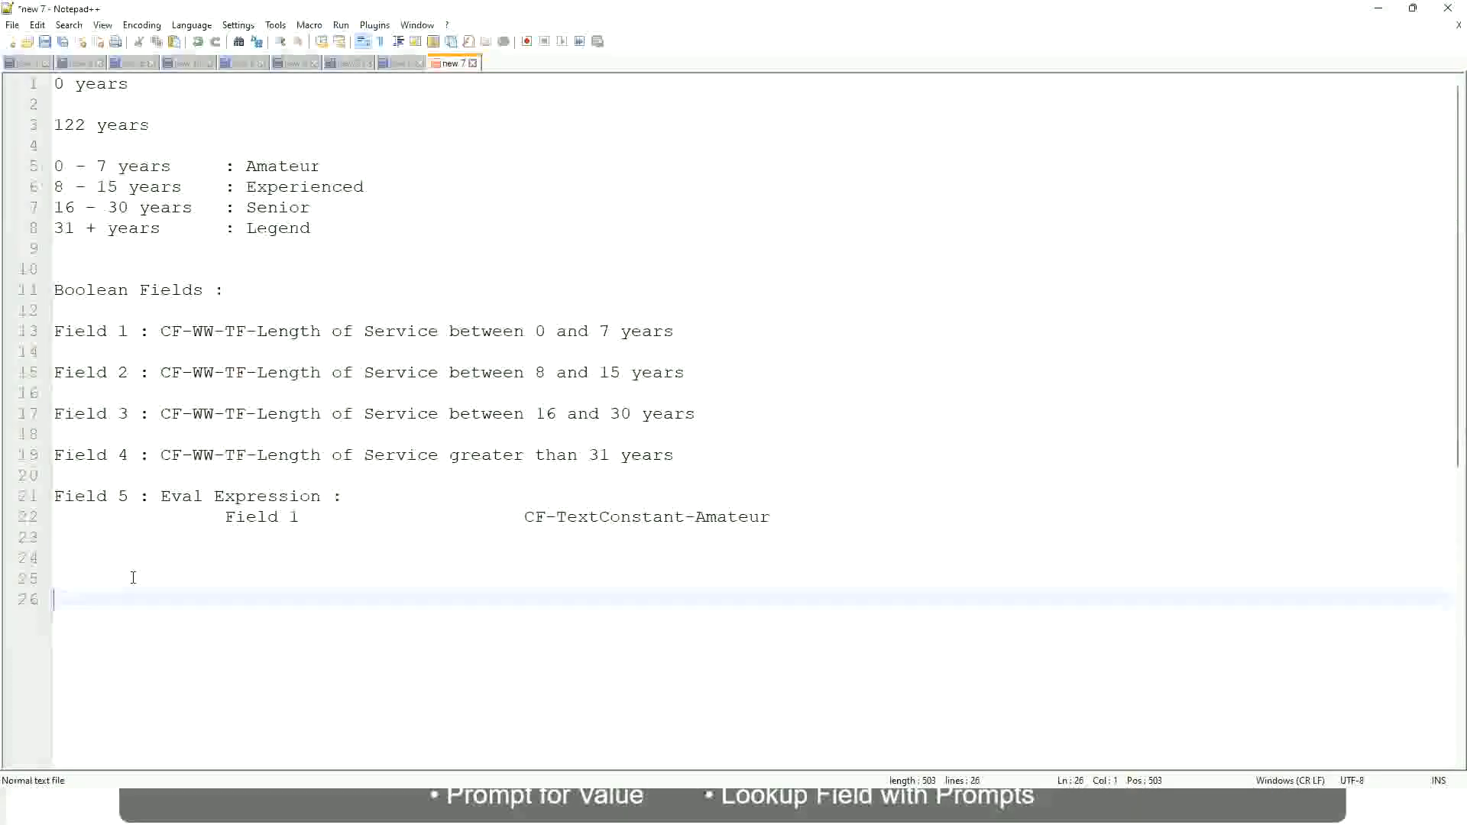
type("10,000 USD")
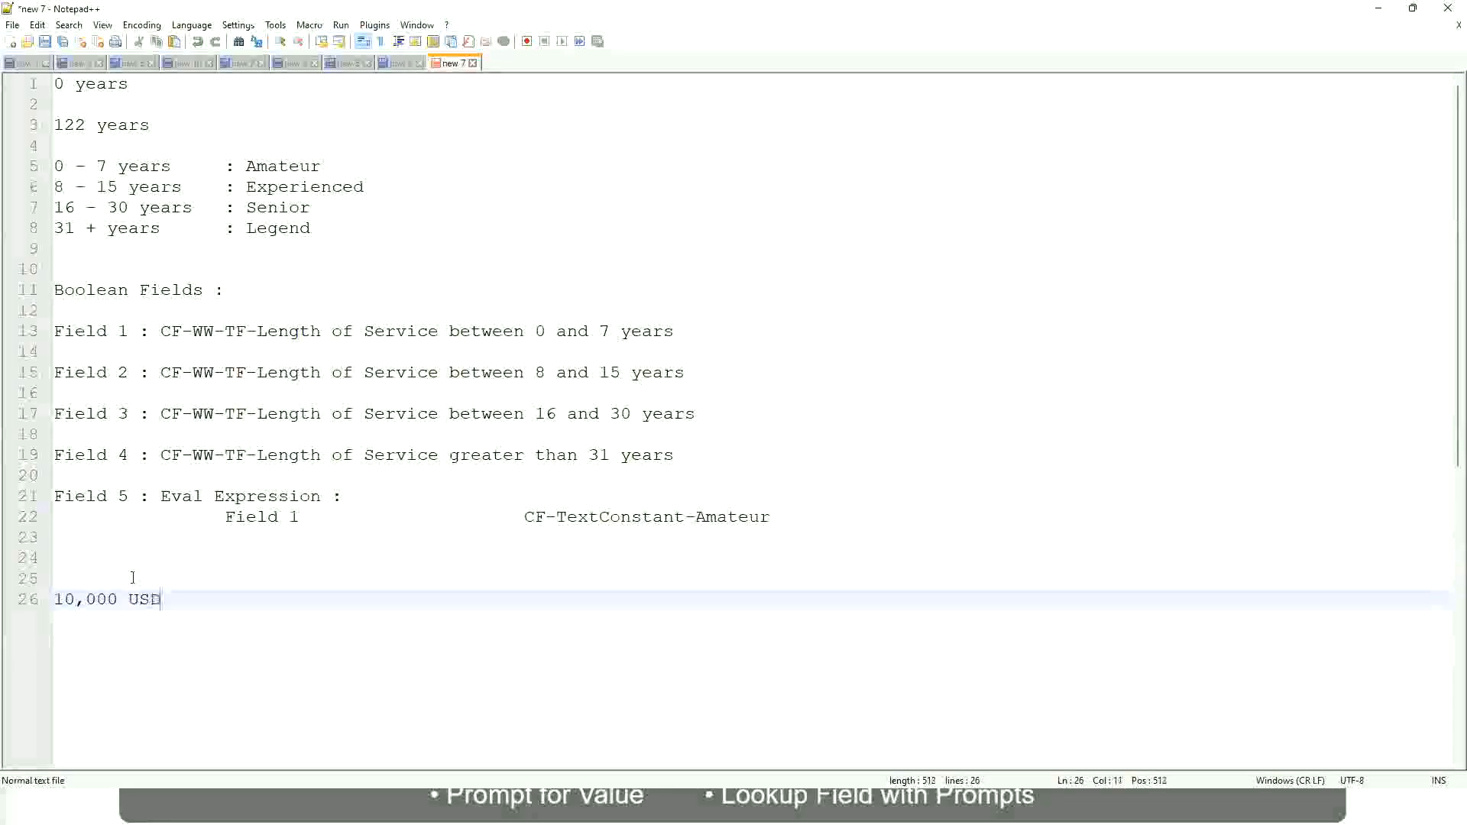
key("Tab")
key("Tab")
key("Tab")
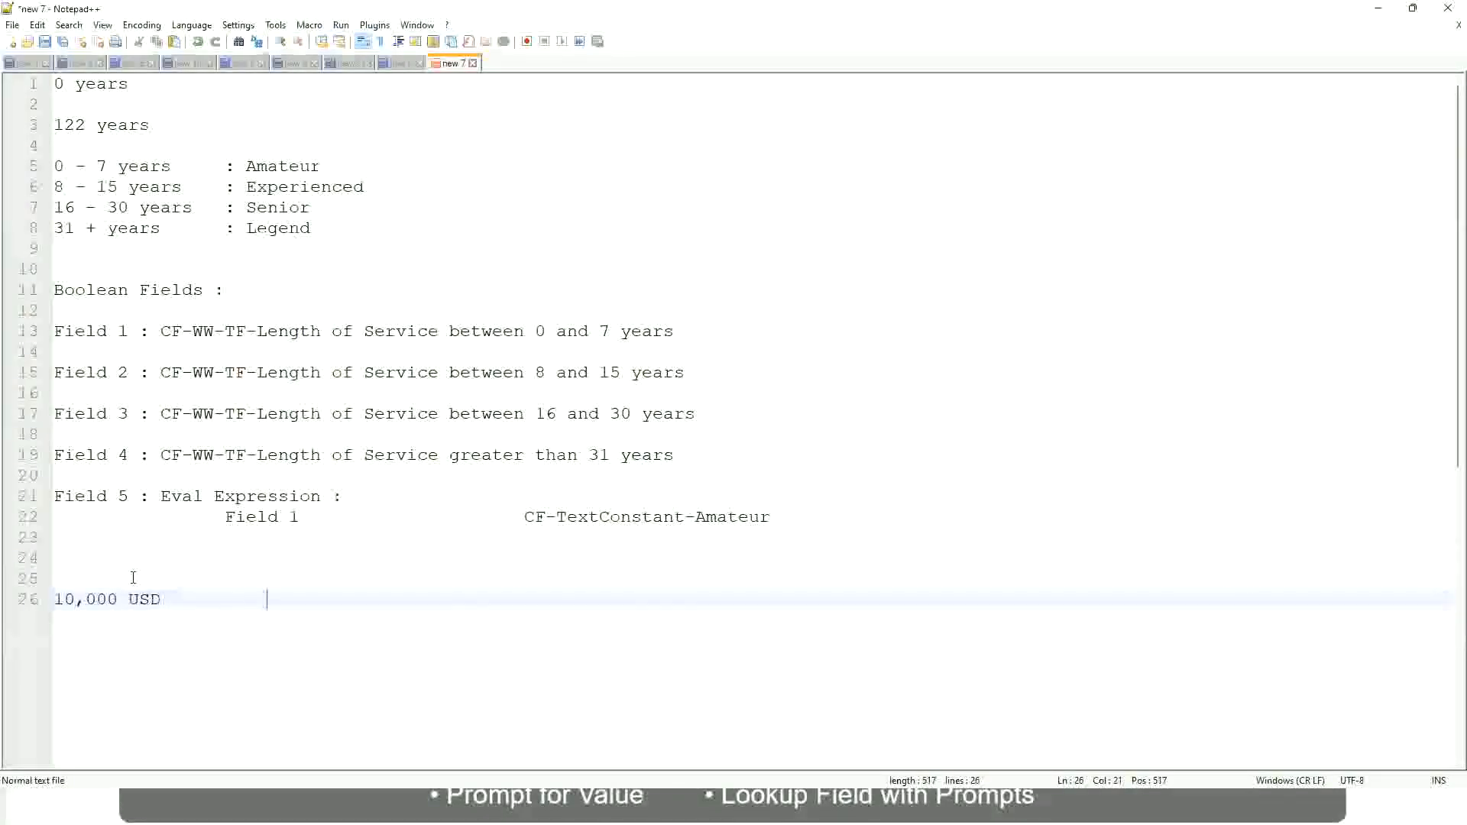
key("Tab")
key("Tab")
type("1,000,000")
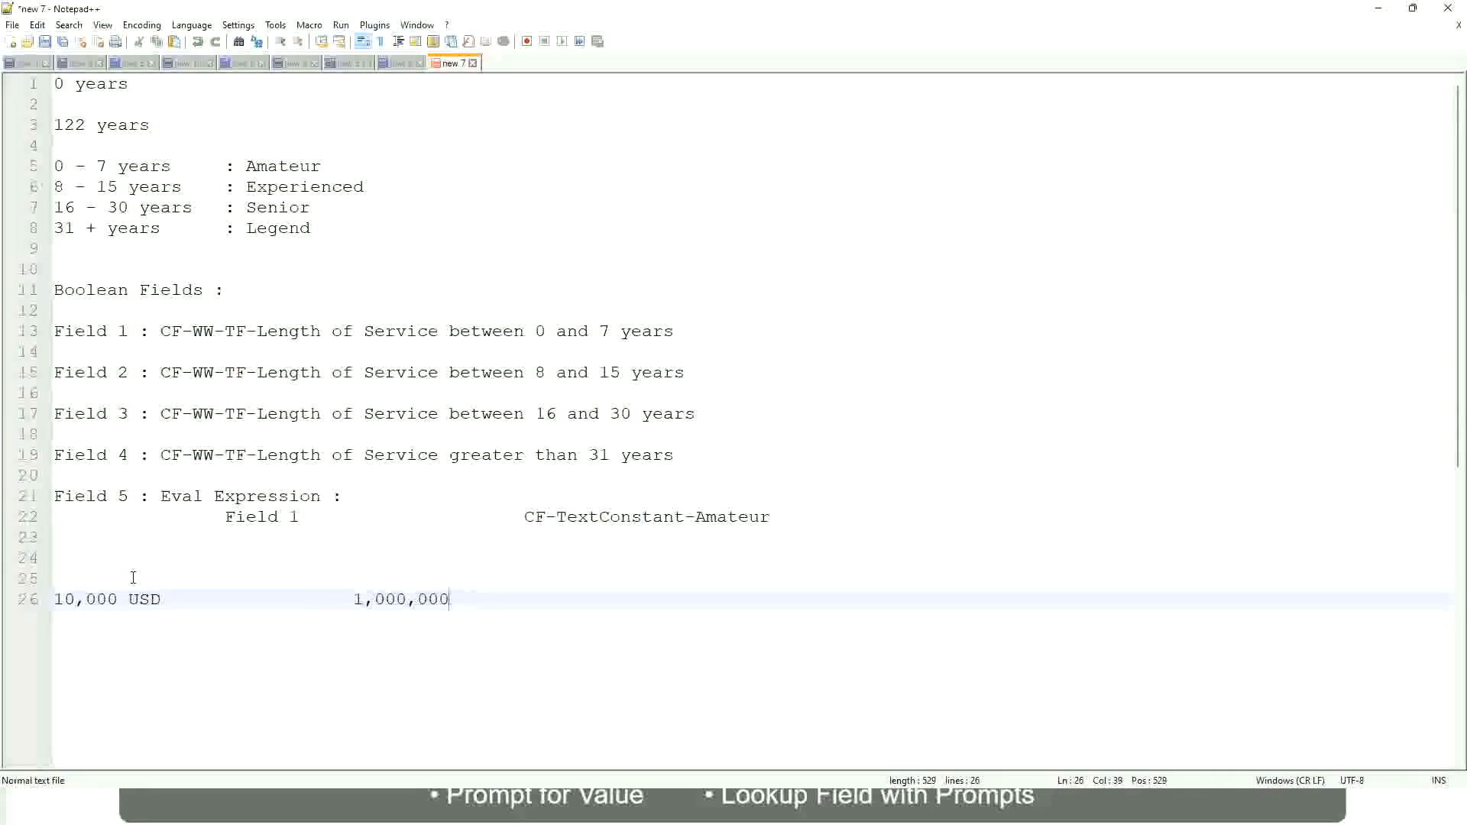
- Add the currency USD after the amount 1,000,000 in the last line of the notes
key("Left")
key("Left")
key("Left")
key("Left")
key("Left")
key("Left")
key("Left")
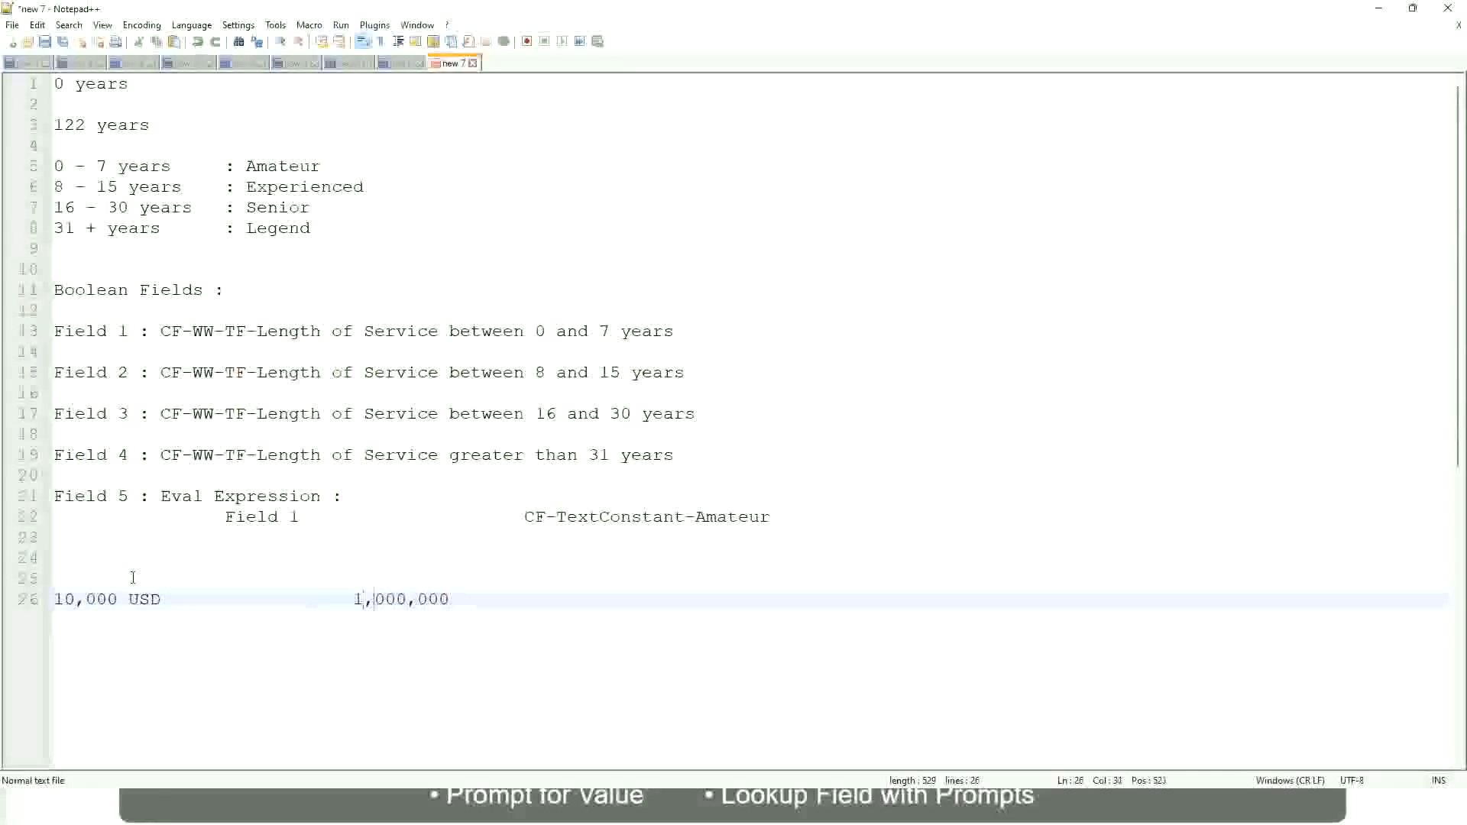
key("Right")
key("Right")
key("Right")
key("Right")
key("Right")
key("Right")
key("Right")
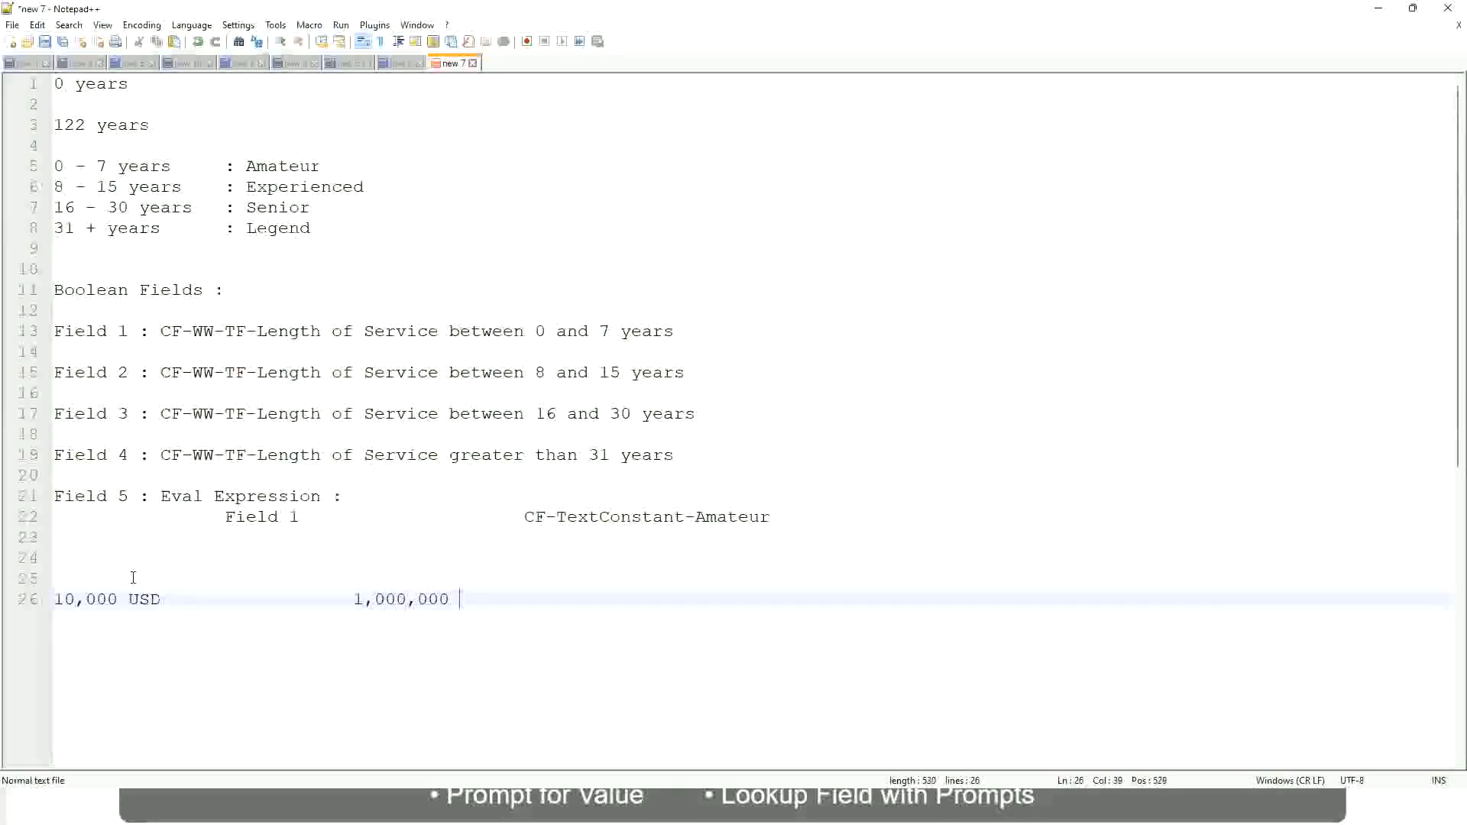
type("USD")
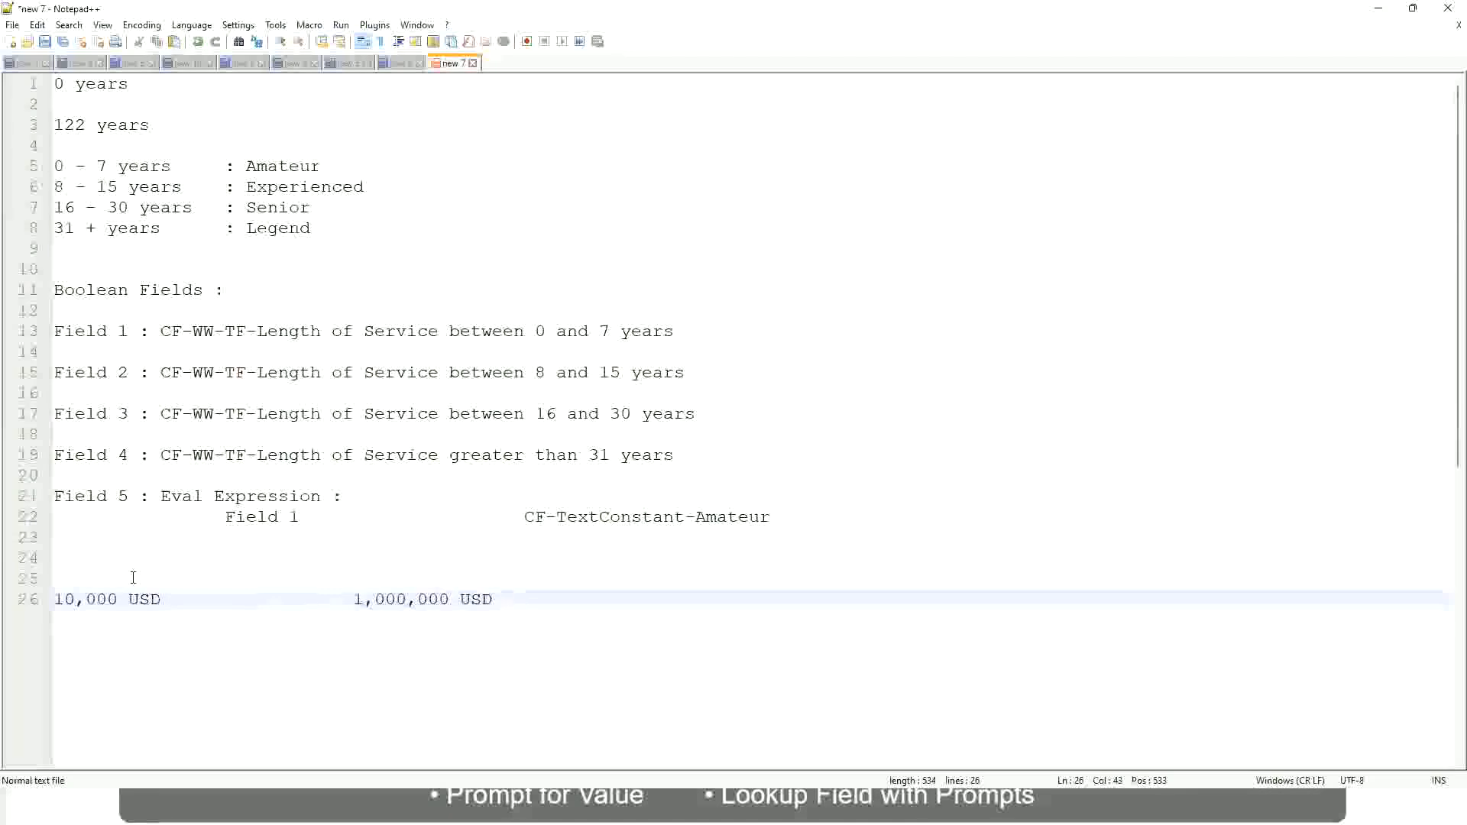
- Leave a blank line below the amounts and add the first band, 10 - 50,000, with the spaced-out label ": Low"
key("Return")
key("Return")
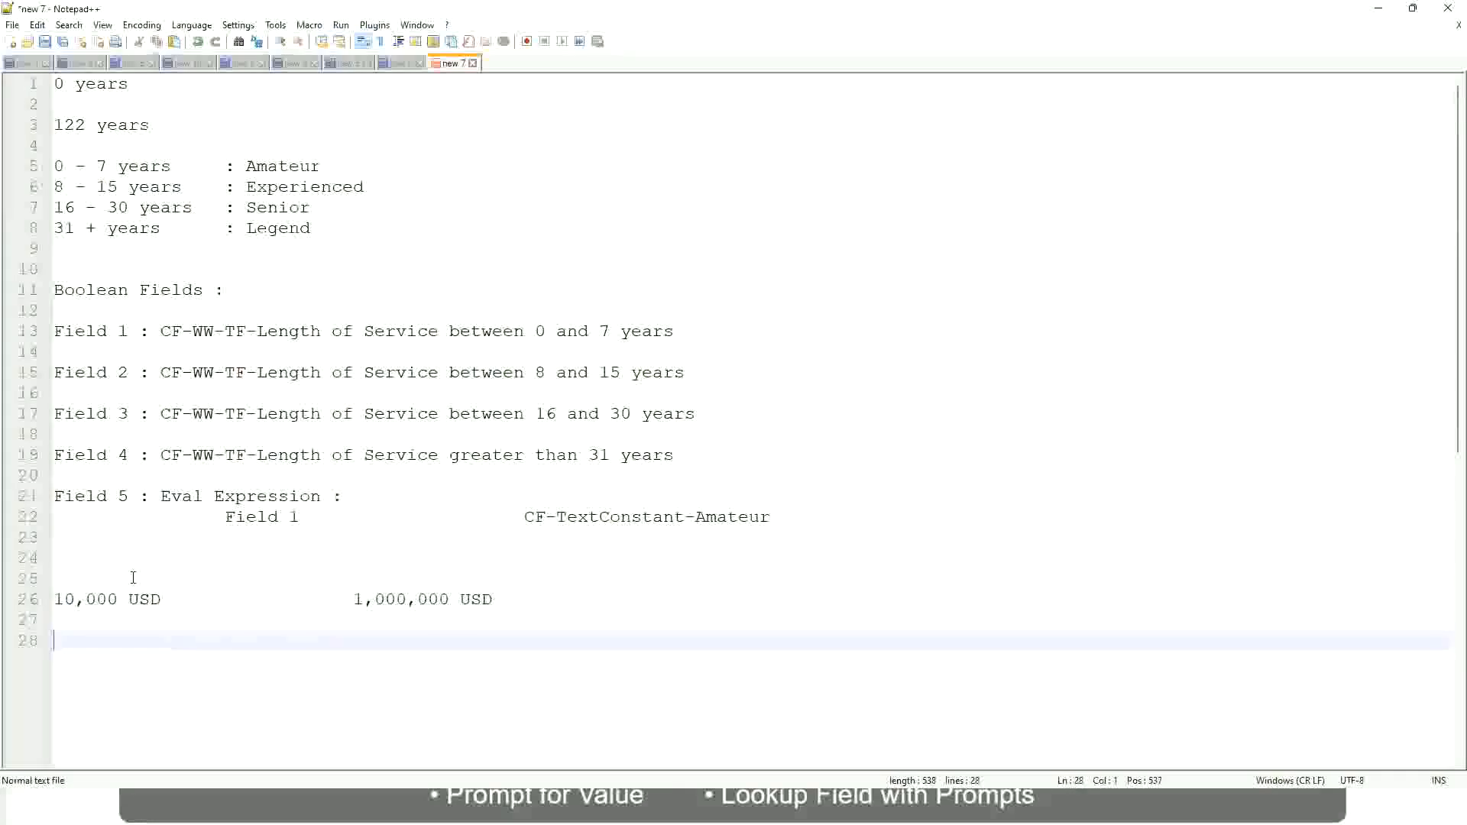
type("10 - 50,000")
key("Tab")
key("Tab")
key("Tab")
key("Tab")
type(": Low")
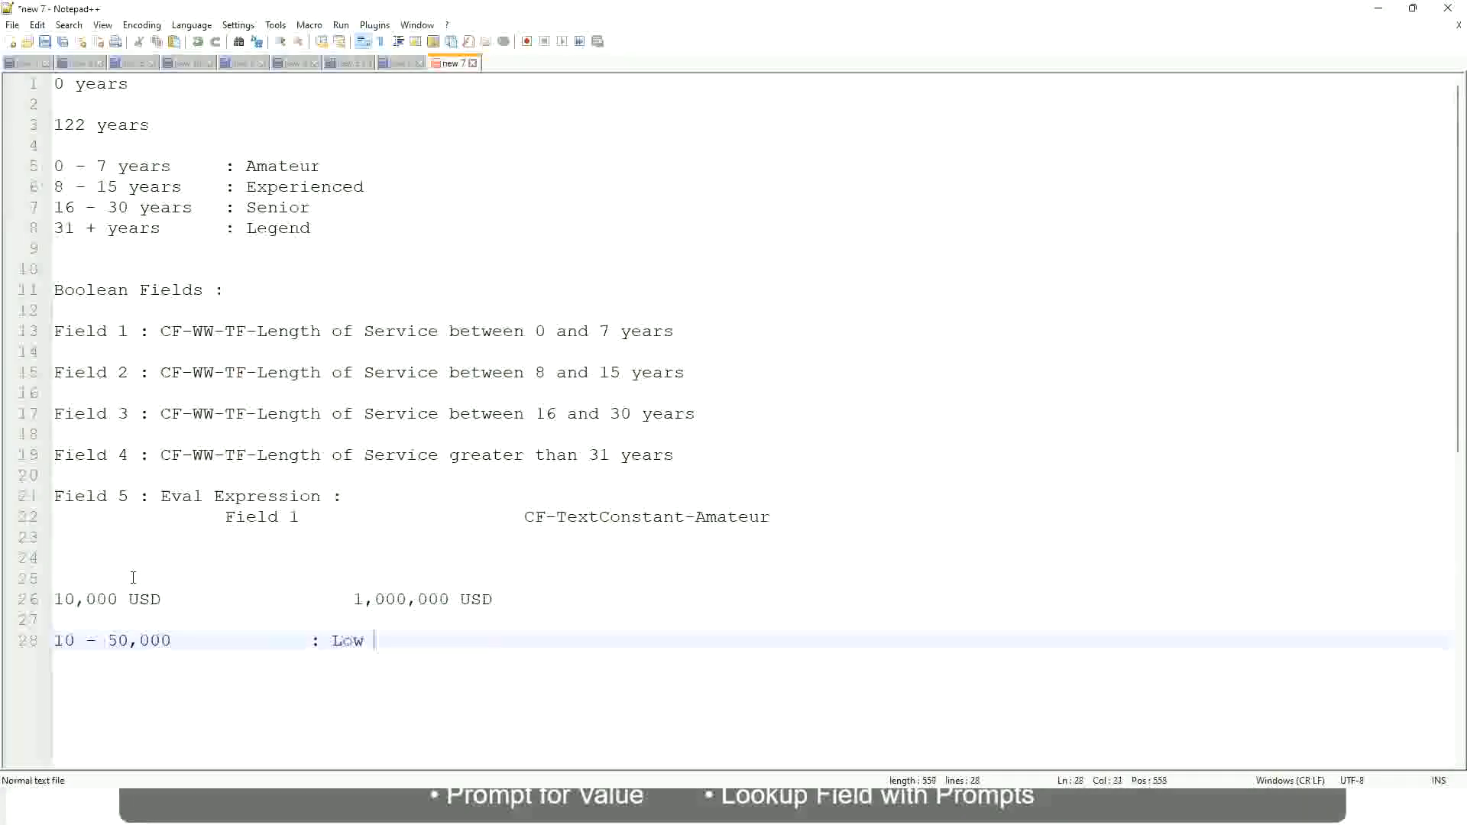
- Add the second band directly below the Low one as 50,001 - 150,000 with the aligned label ": Medium"
key("Return")
key("Return")
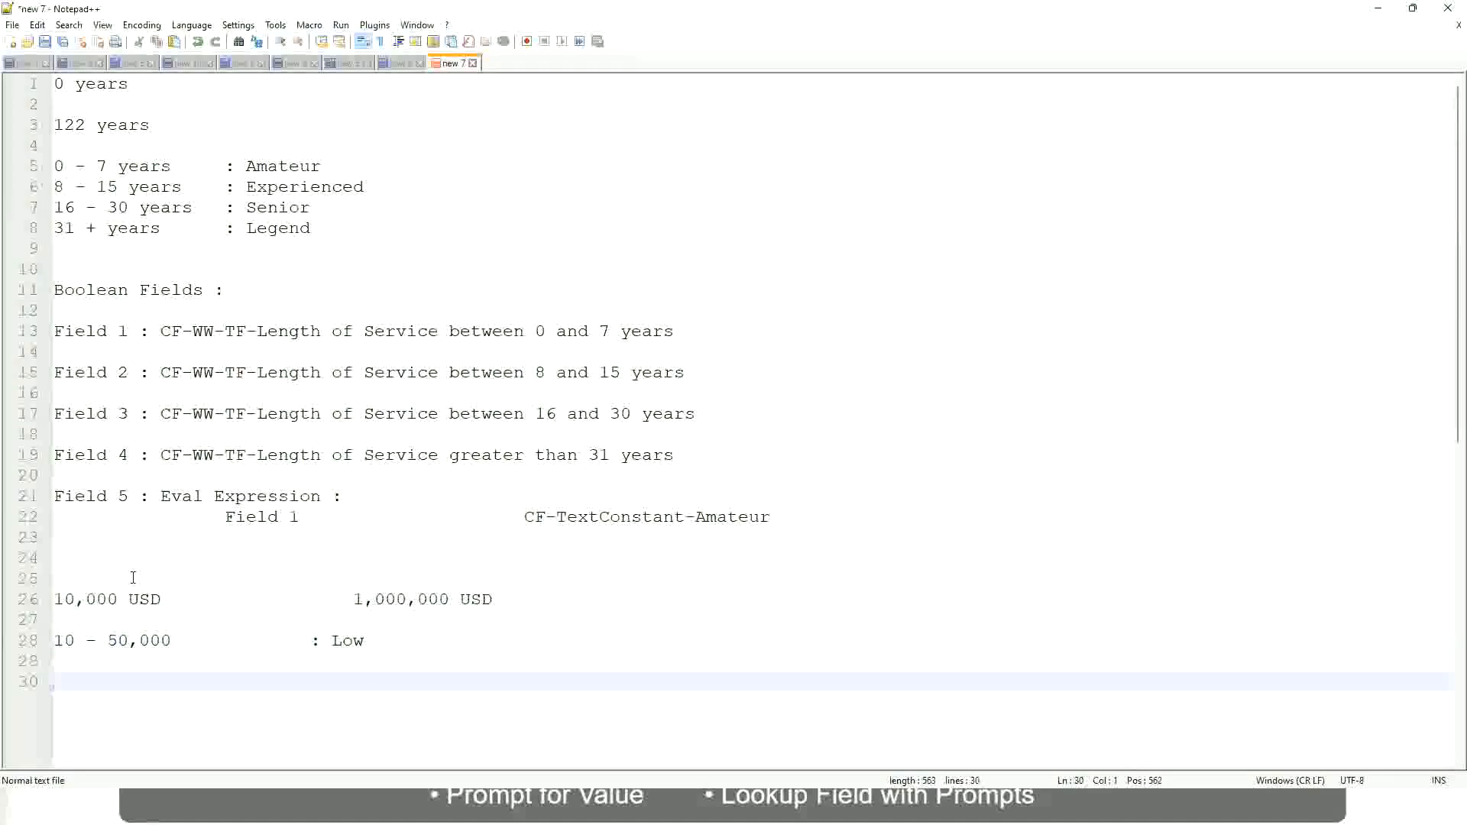
key("Up")
type("5")
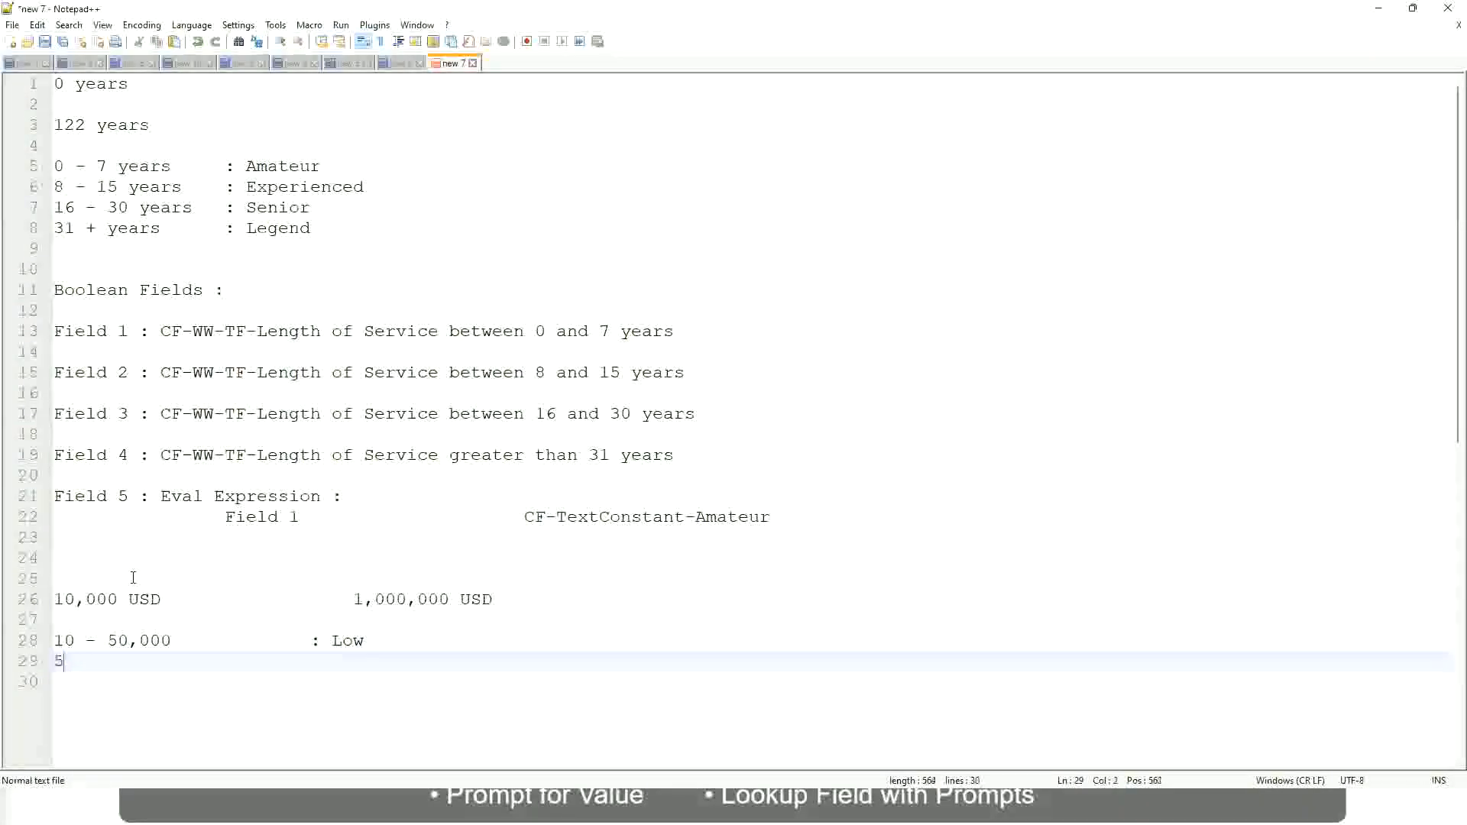
type("0,001 - 150")
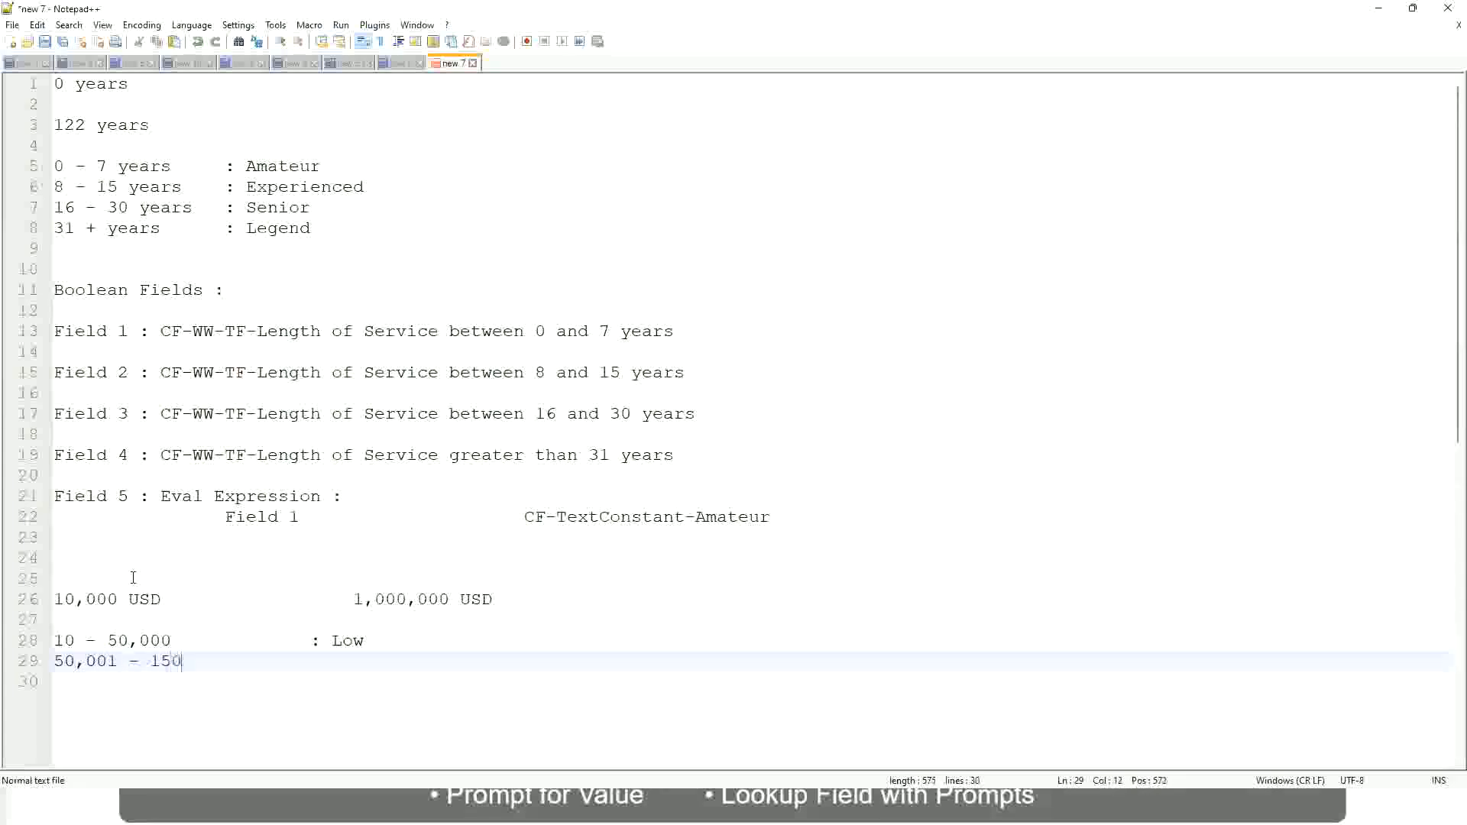
type(",000")
key("Tab")
key("Tab")
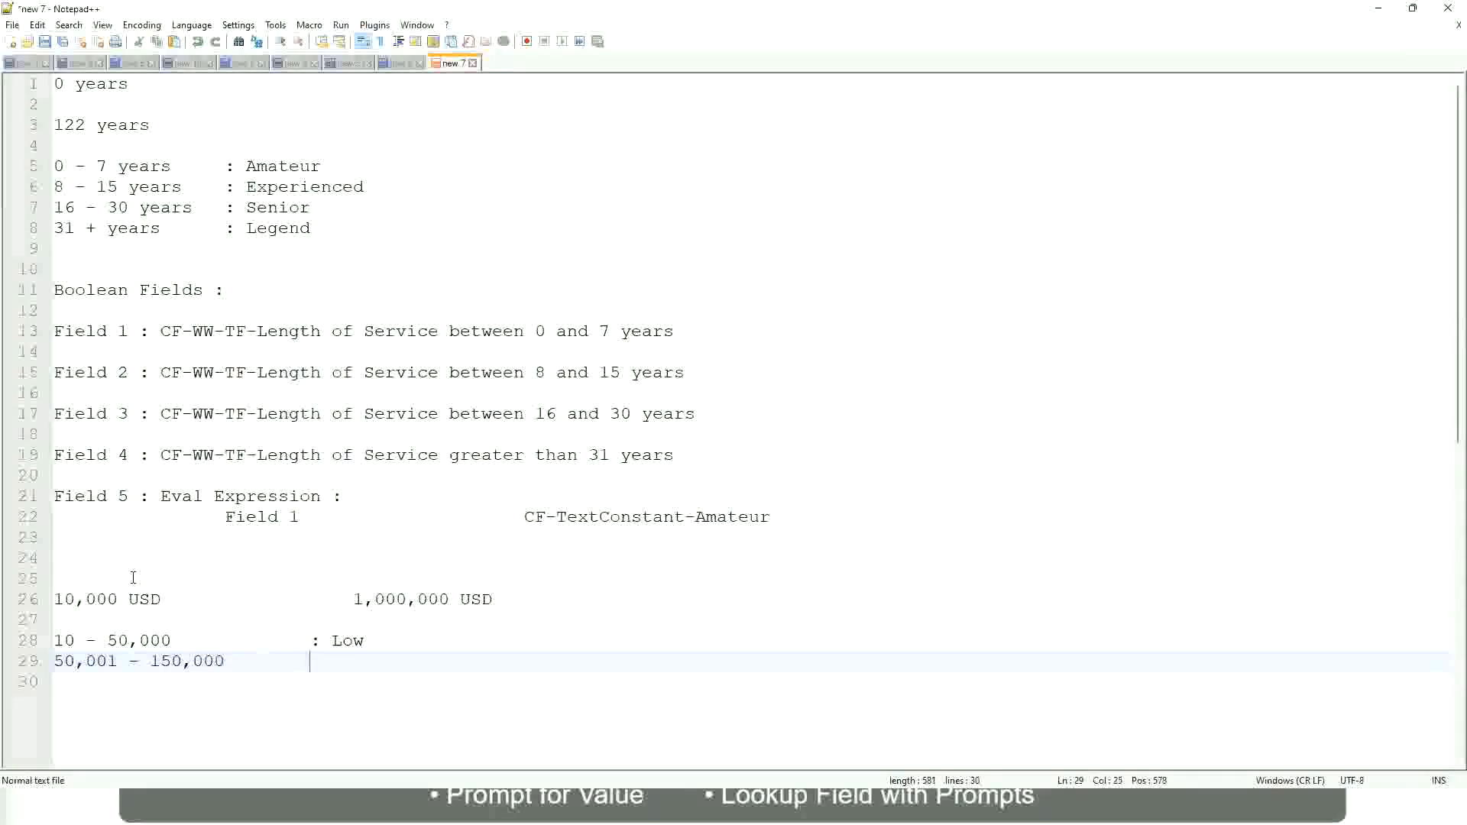
type(": Medium")
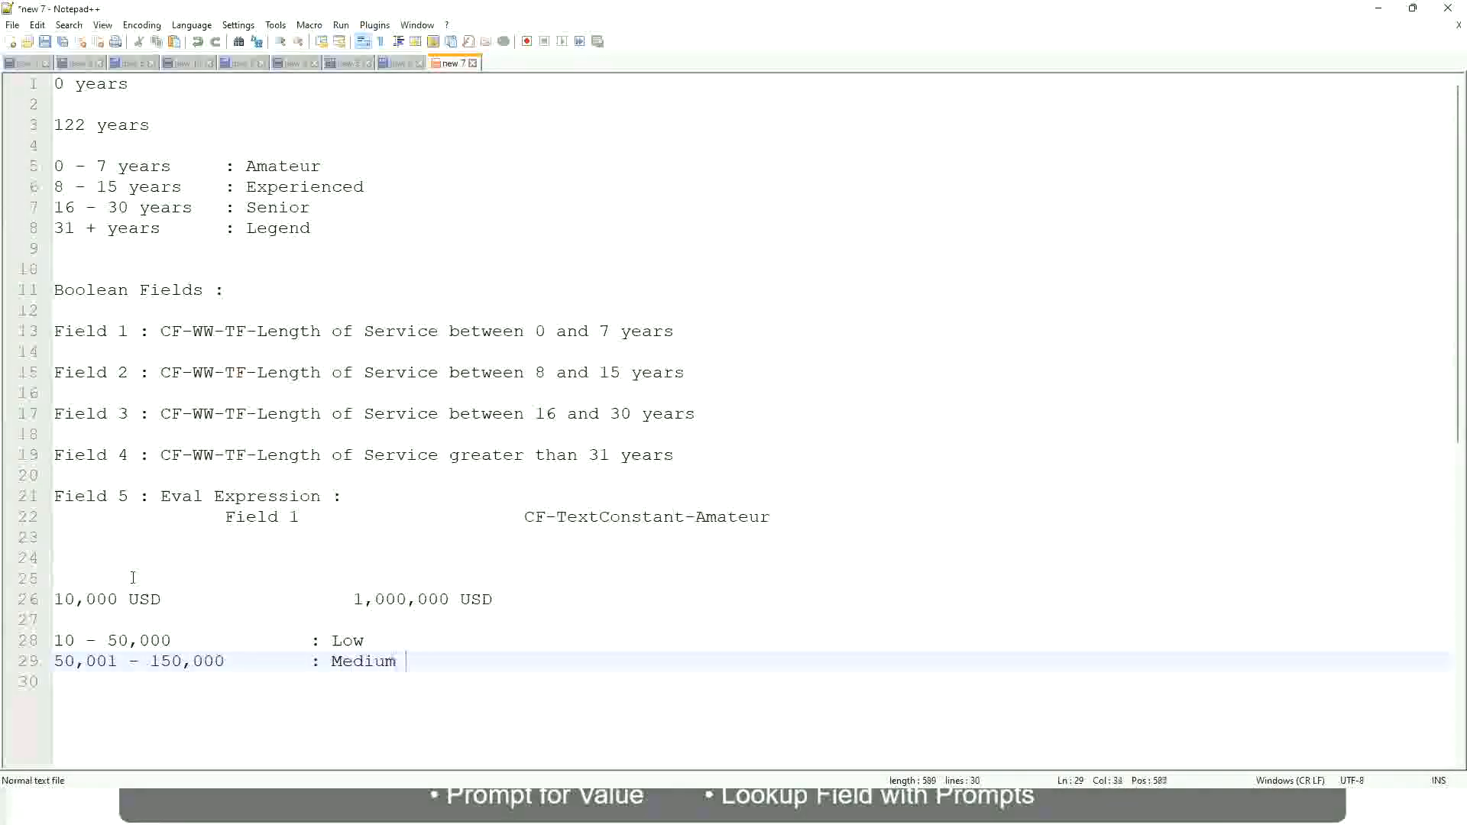
- Add the third band below the Medium one as > 150,000 with the aligned label ": High"
key("Return")
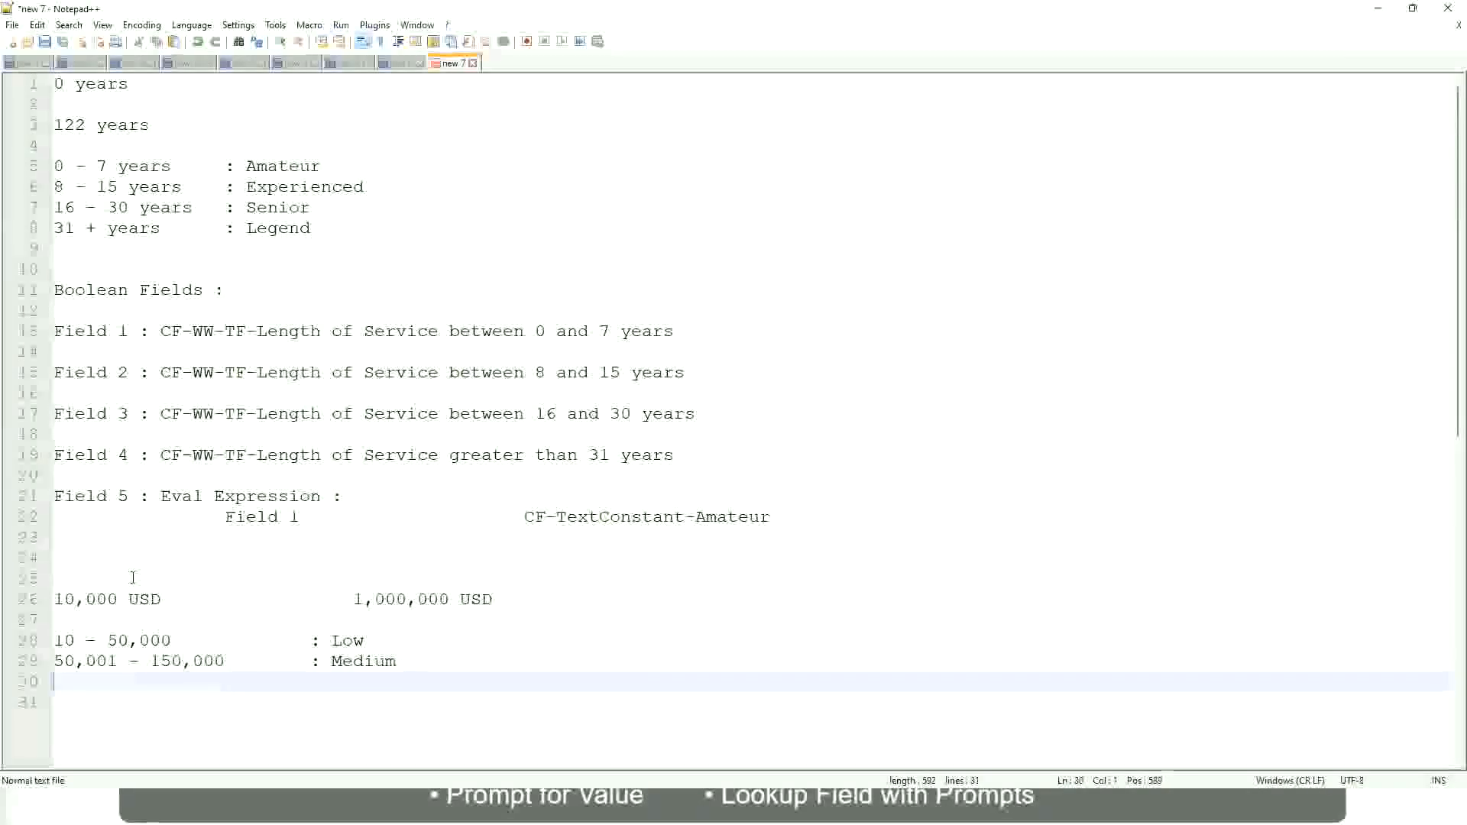
type(">  ")
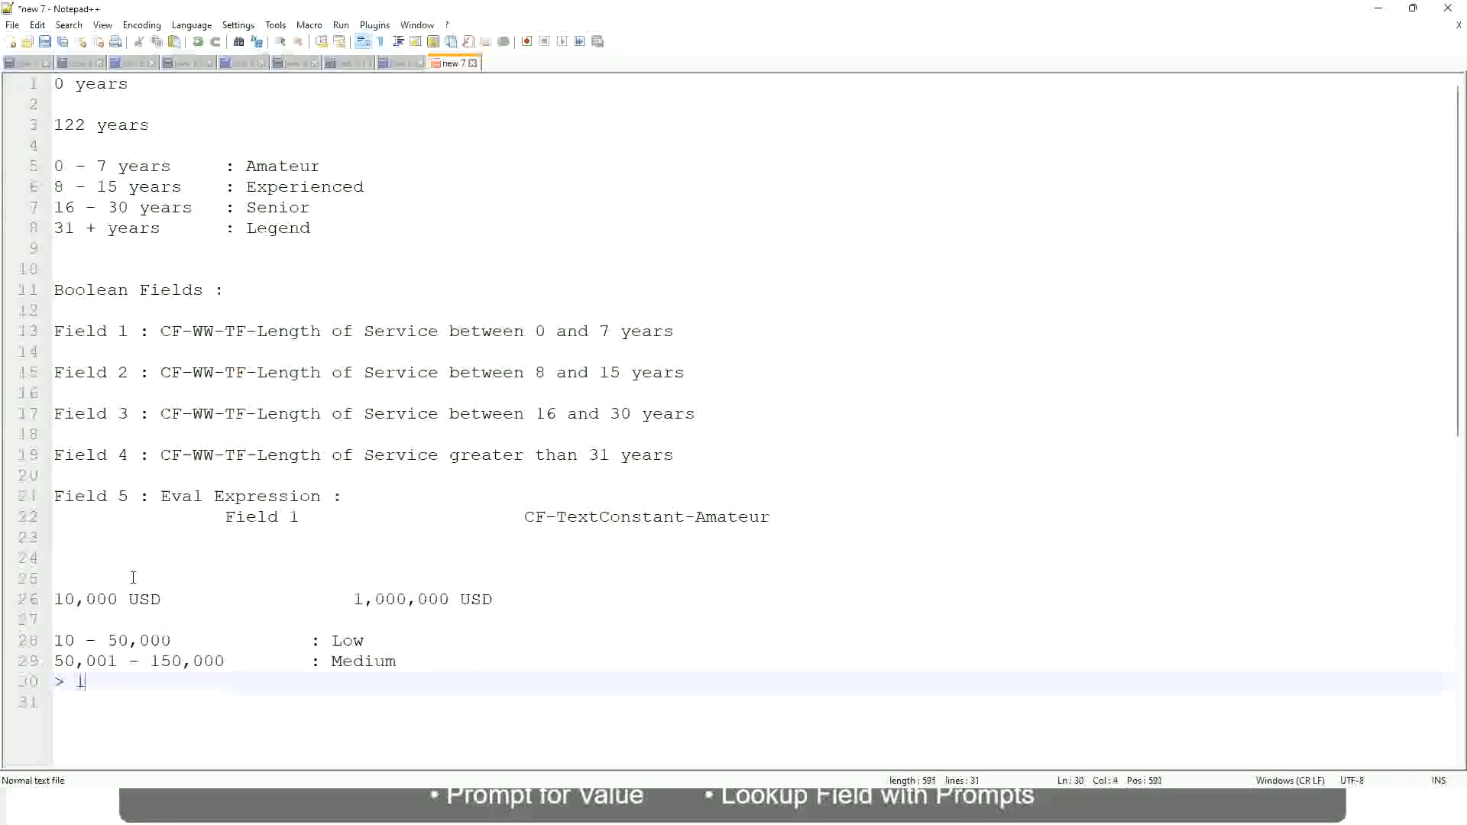
type("150,000")
key("Tab")
key("Tab")
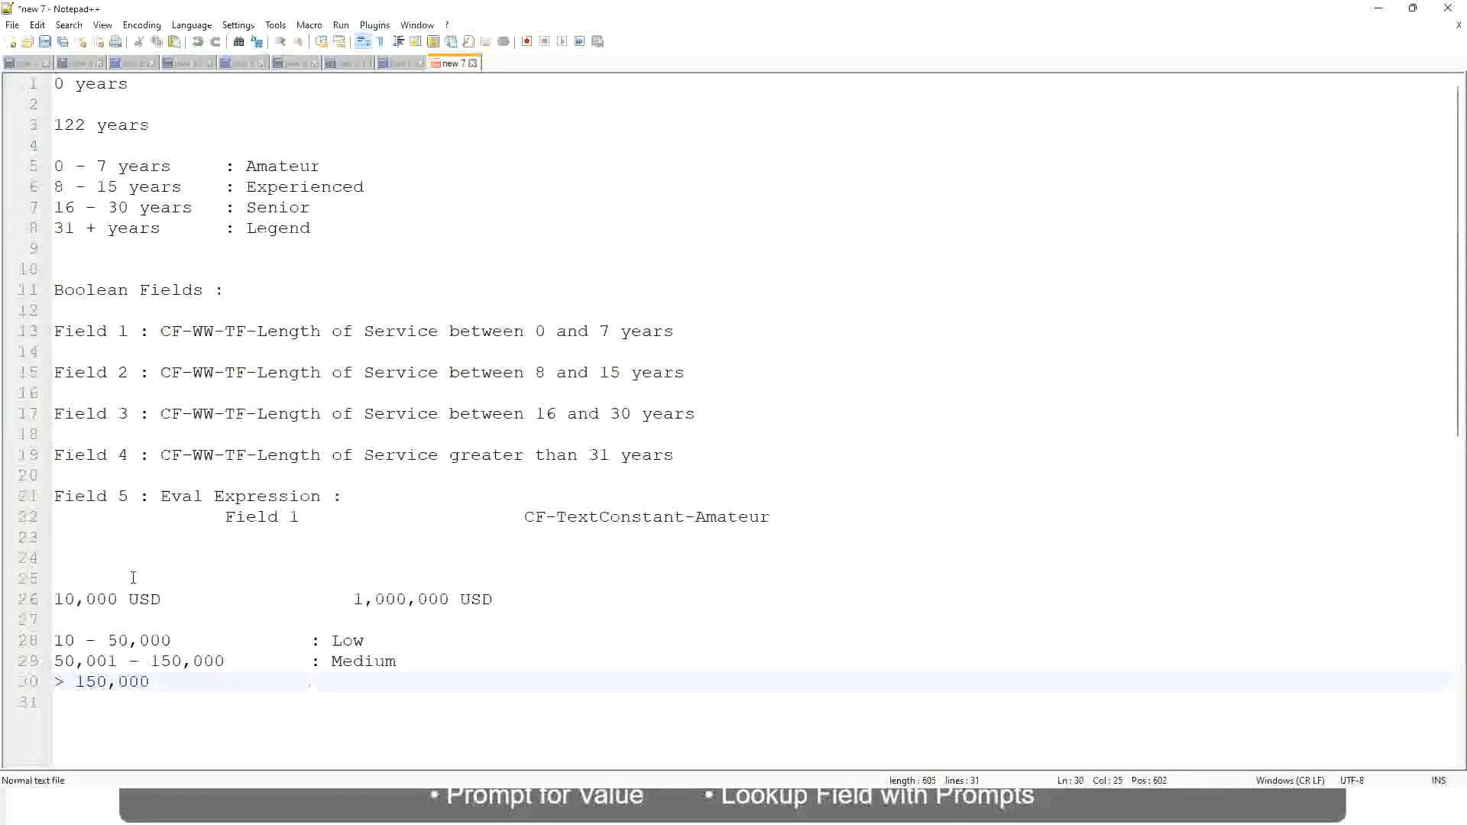
type(": High")
- Review the overall range from 10,000 USD to 1,000,000 USD against the Low, Medium and High bands in the notes
left_click(47, 599)
left_click(47, 599)
left_click(65, 596)
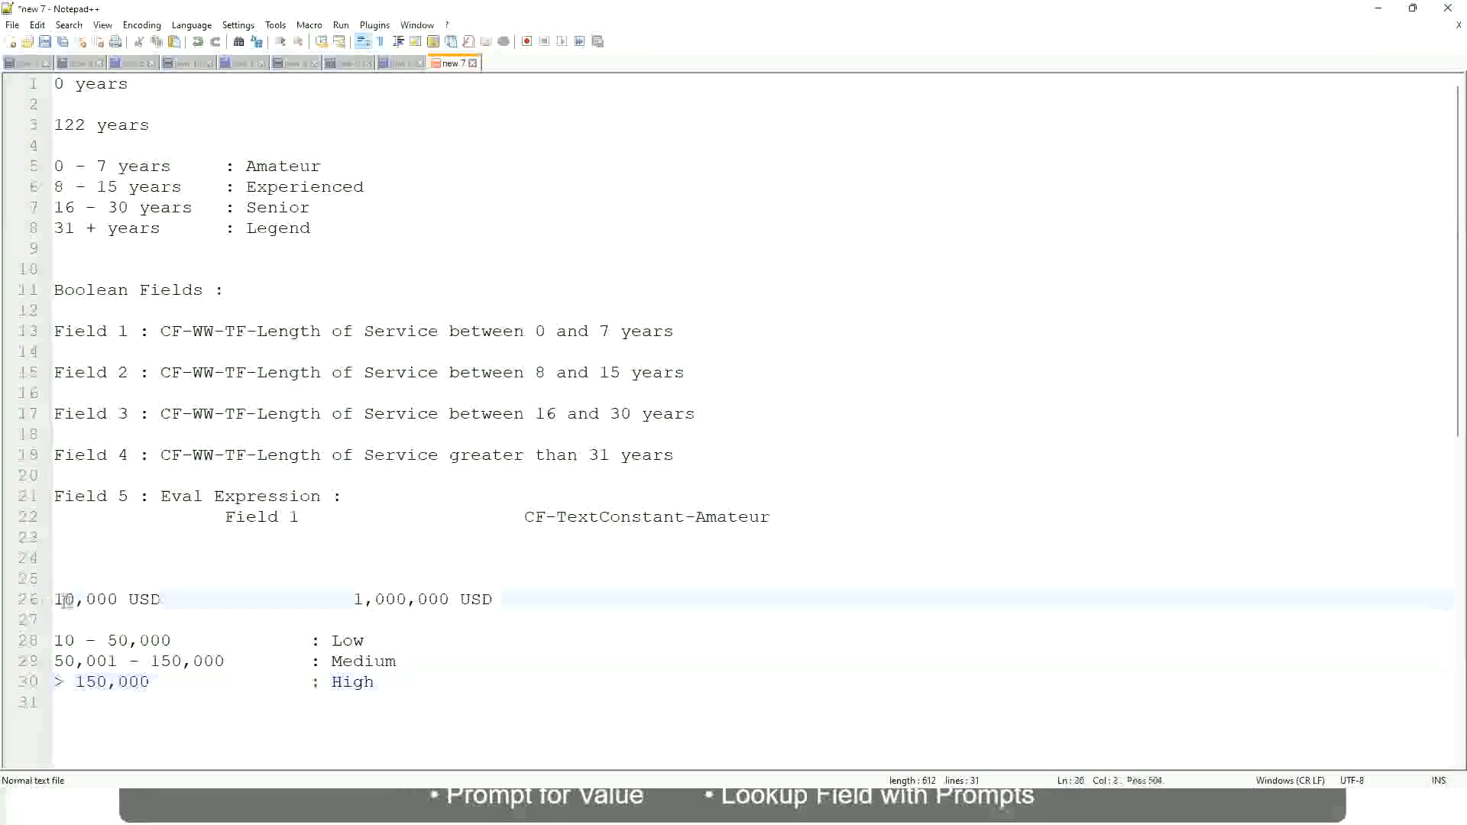
double_click(437, 599)
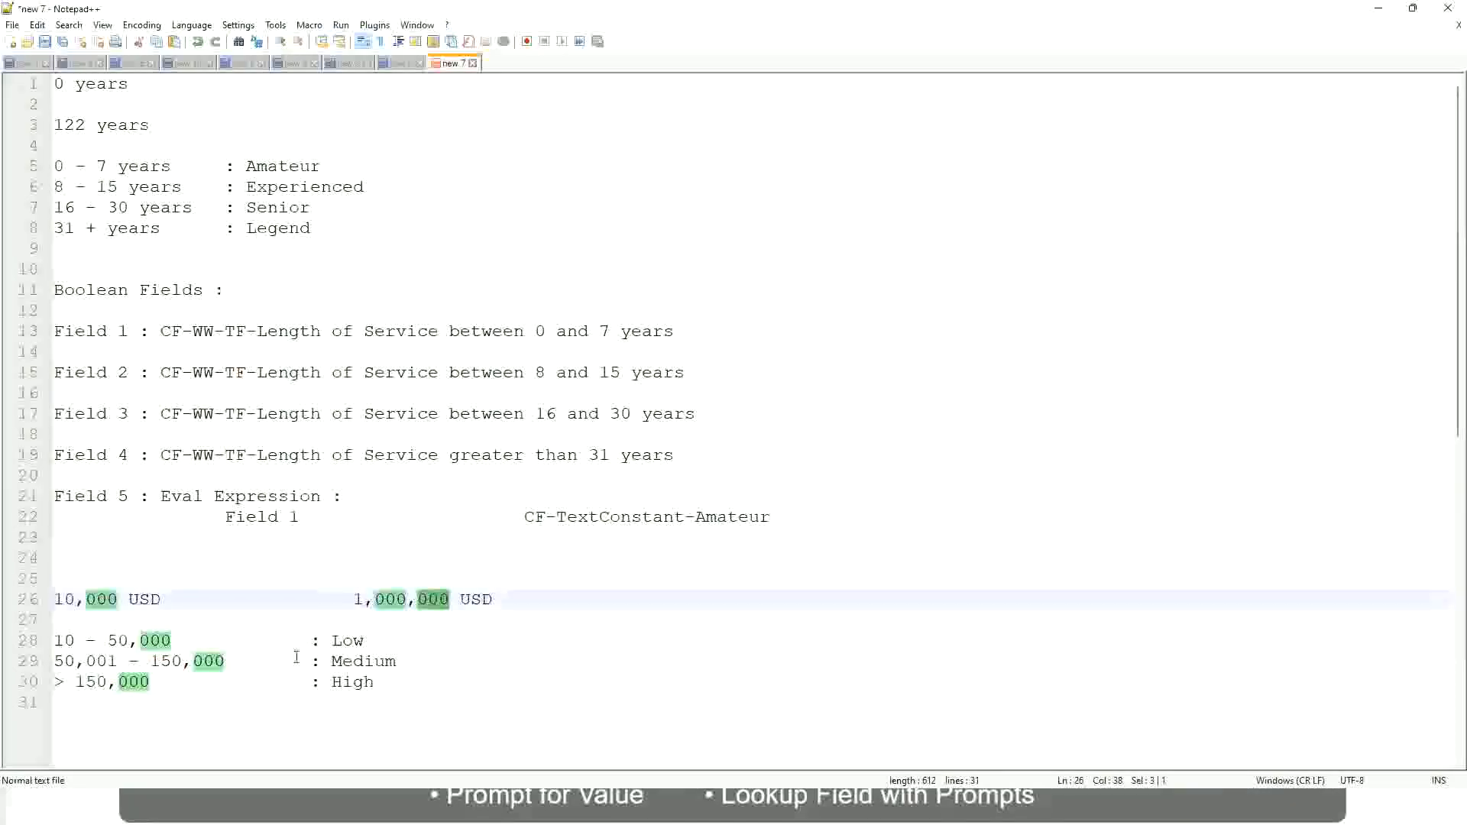
left_click(266, 661)
left_click(47, 599)
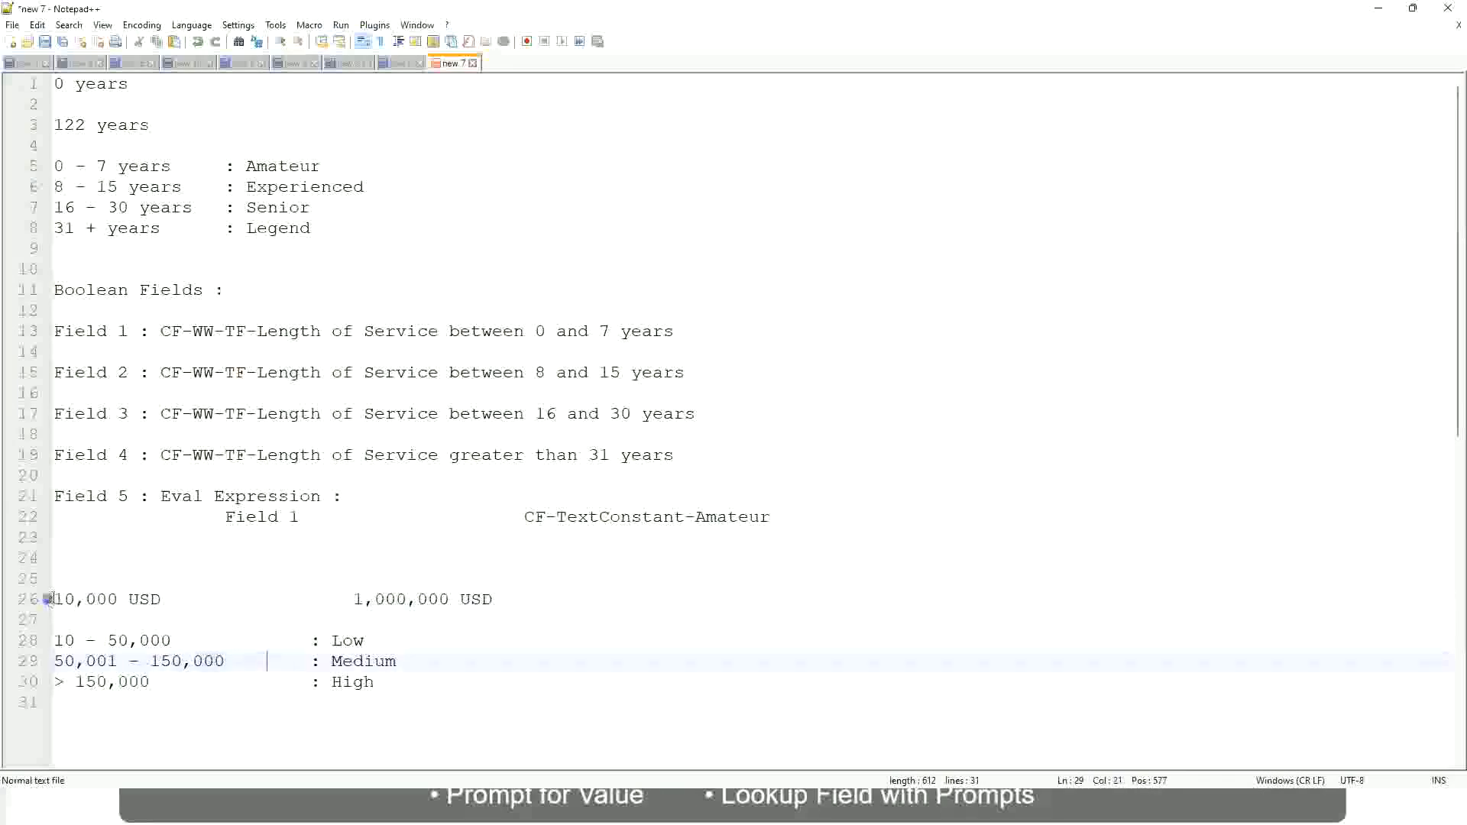
left_click(451, 599)
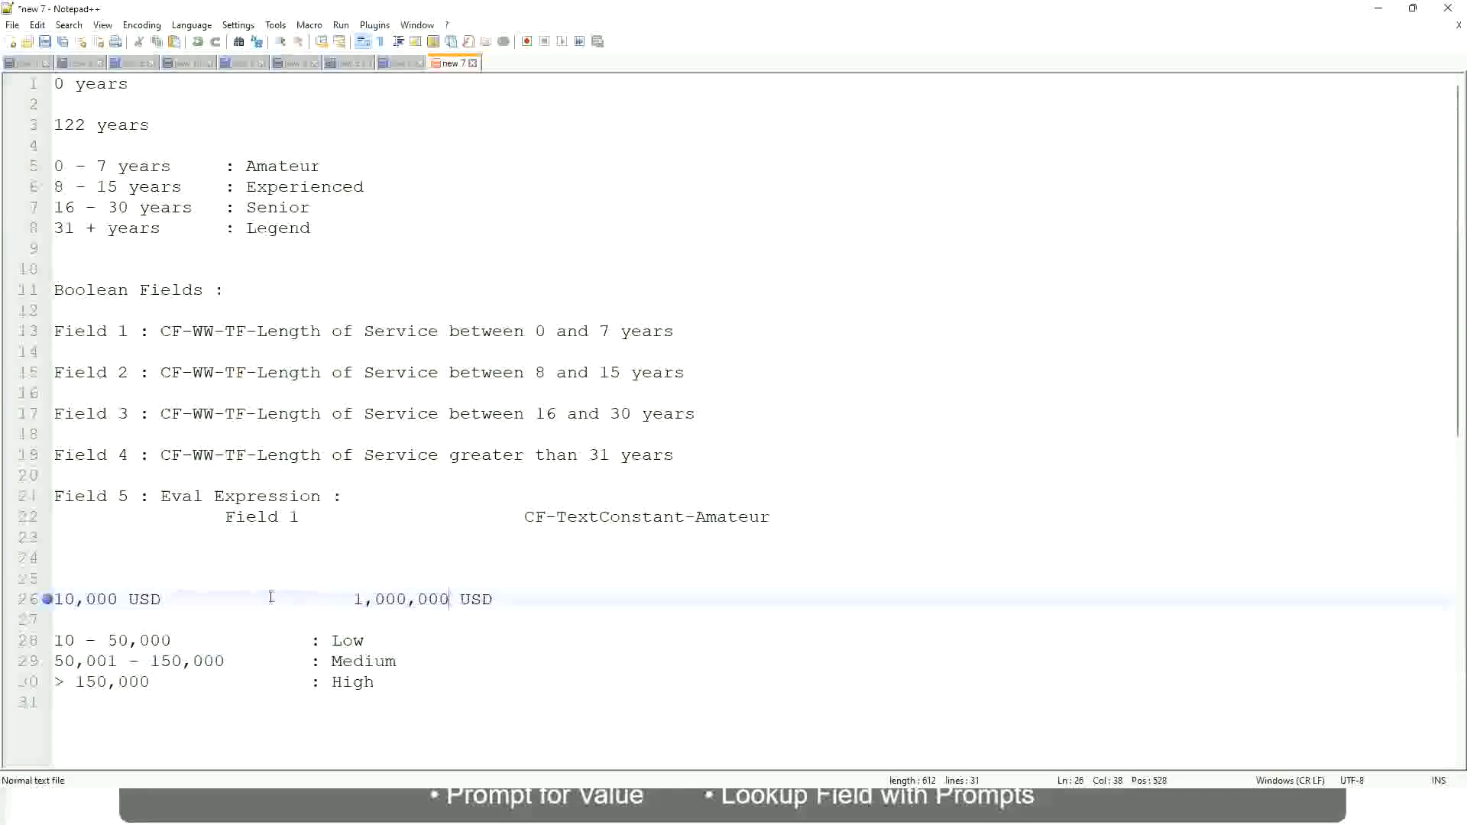
left_click(360, 645)
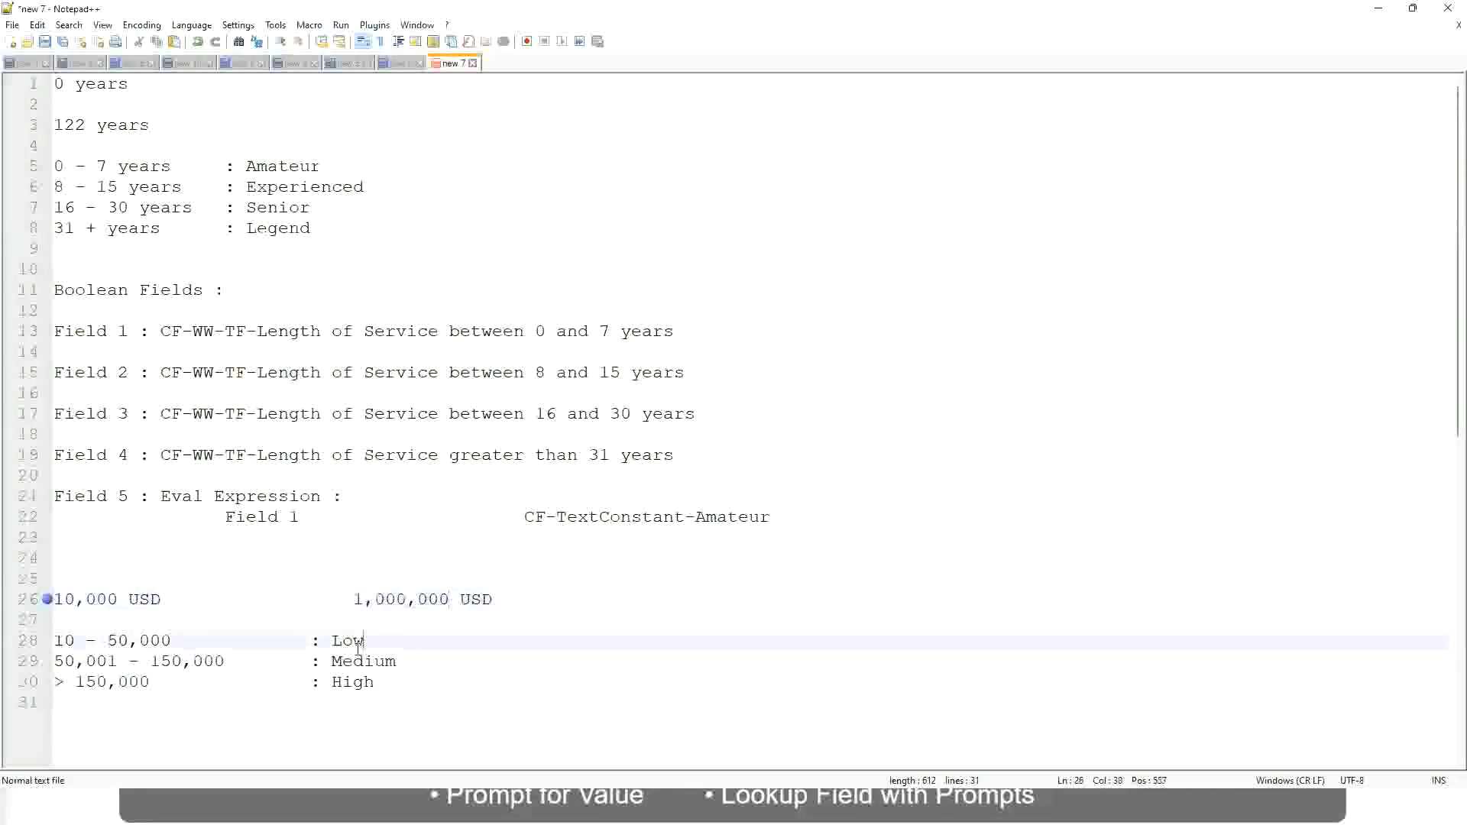
left_click(354, 645)
left_click(353, 670)
left_click(353, 688)
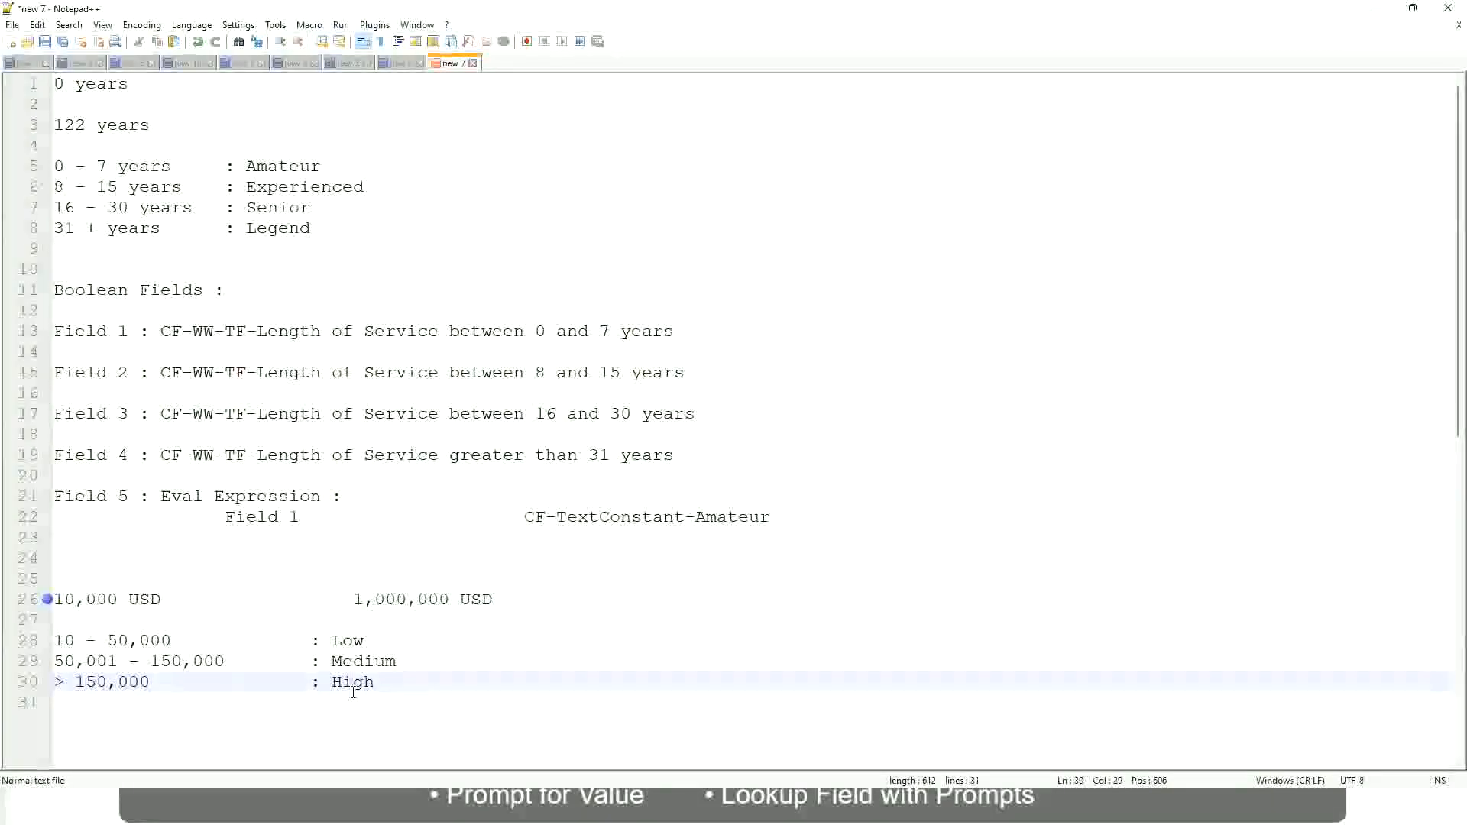
left_click(186, 623)
left_click(359, 699)
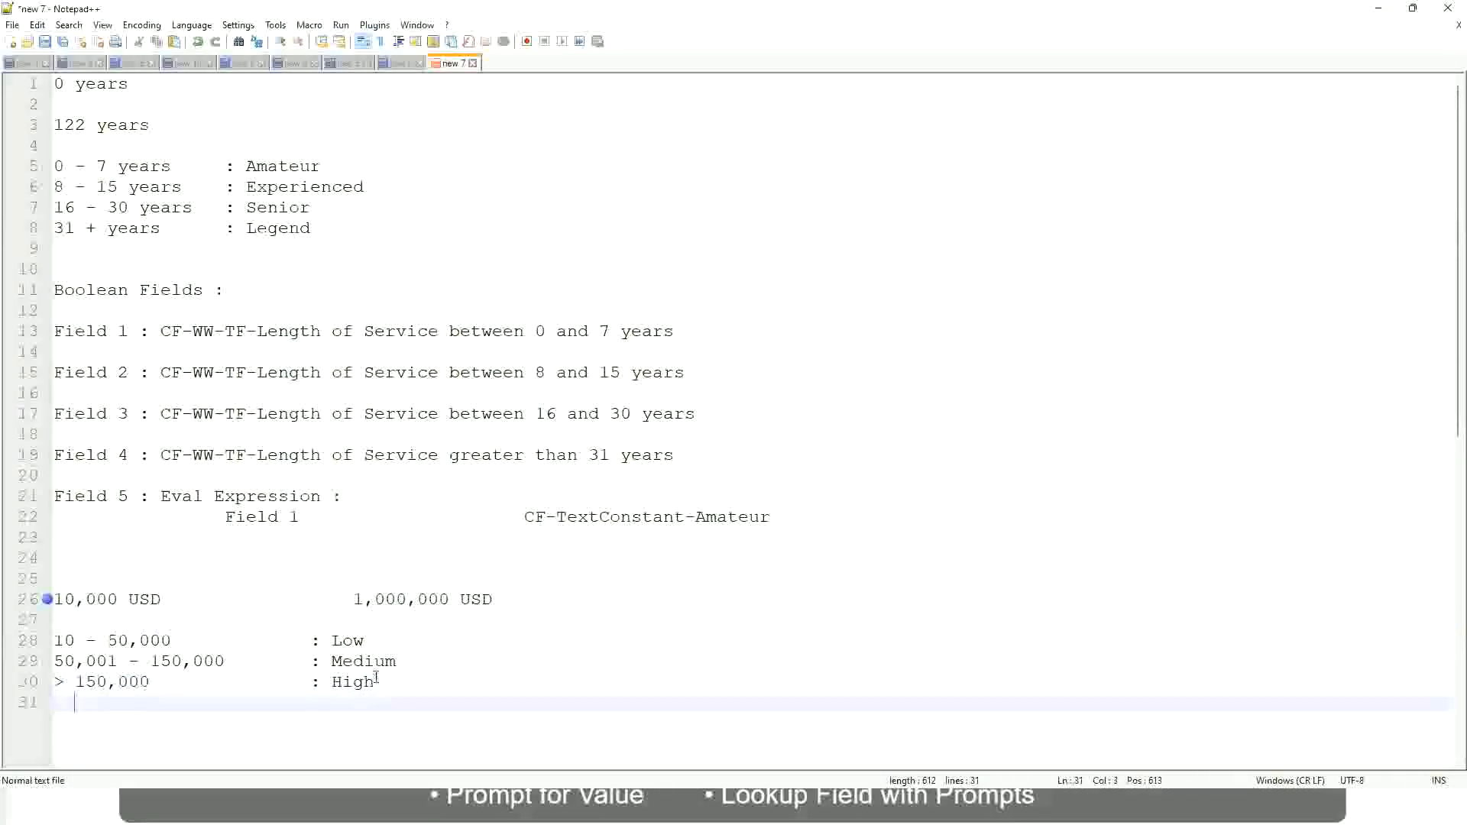
left_click(376, 680)
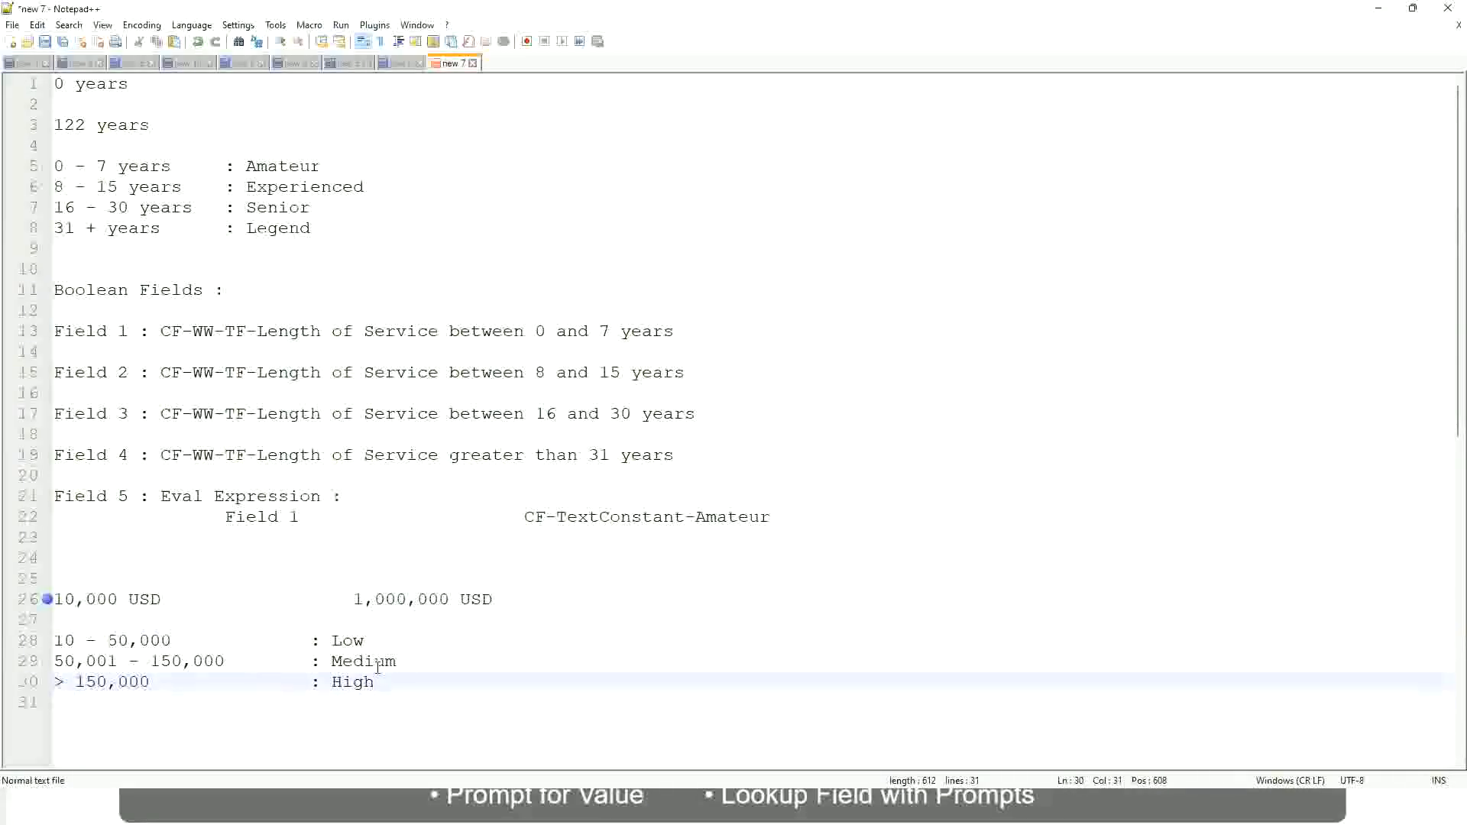